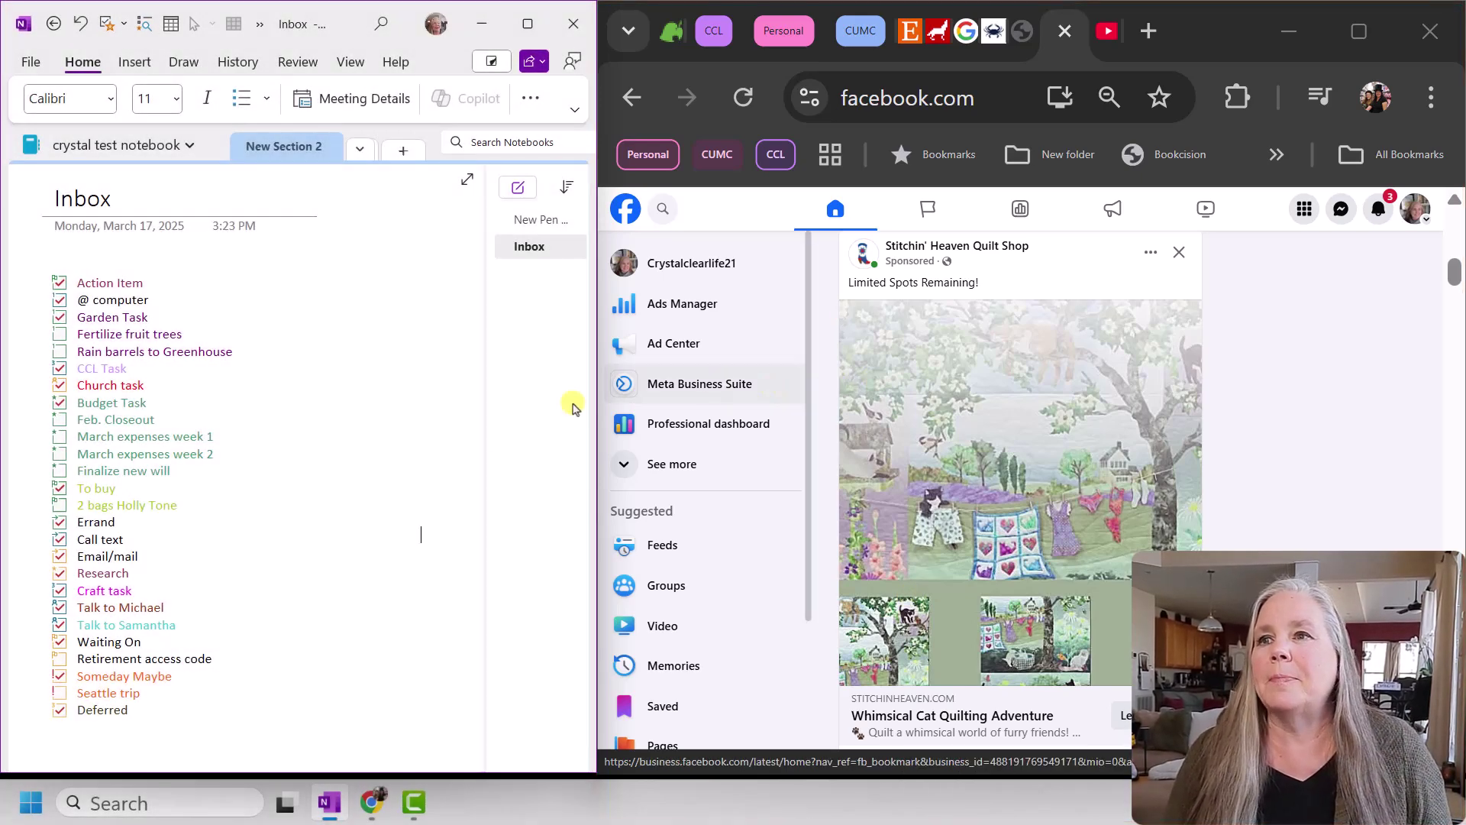
{"action": "mouse_move", "coordinate": [195, 764]}
{"action": "left_mouse_down"}
{"action": "mouse_move", "coordinate": [278, 756]}
{"action": "mouse_move", "coordinate": [197, 750]}
{"action": "left_mouse_up"}
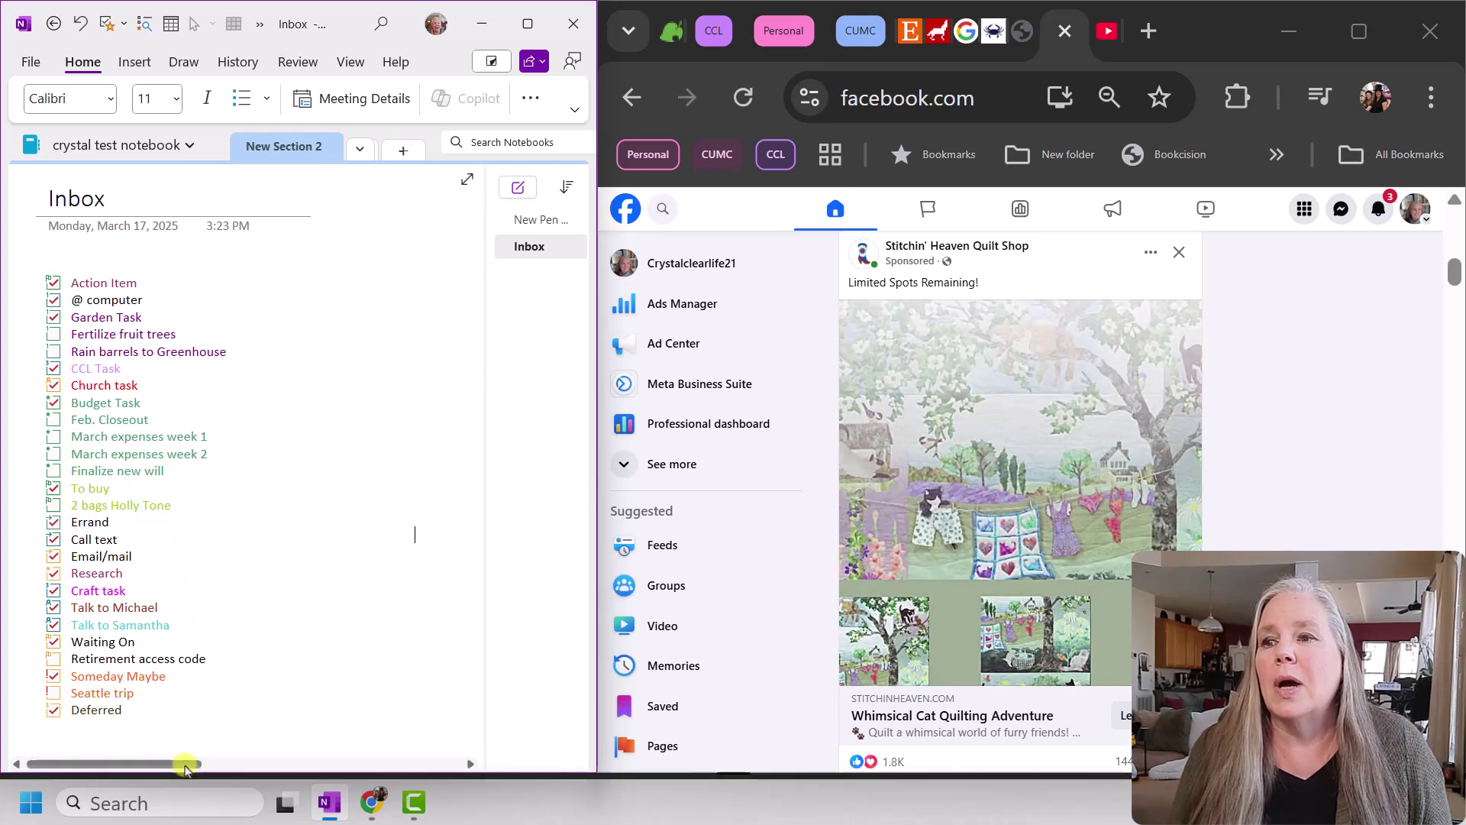
{"action": "left_click_drag", "start_coordinate": [184, 761], "coordinate": [428, 435]}
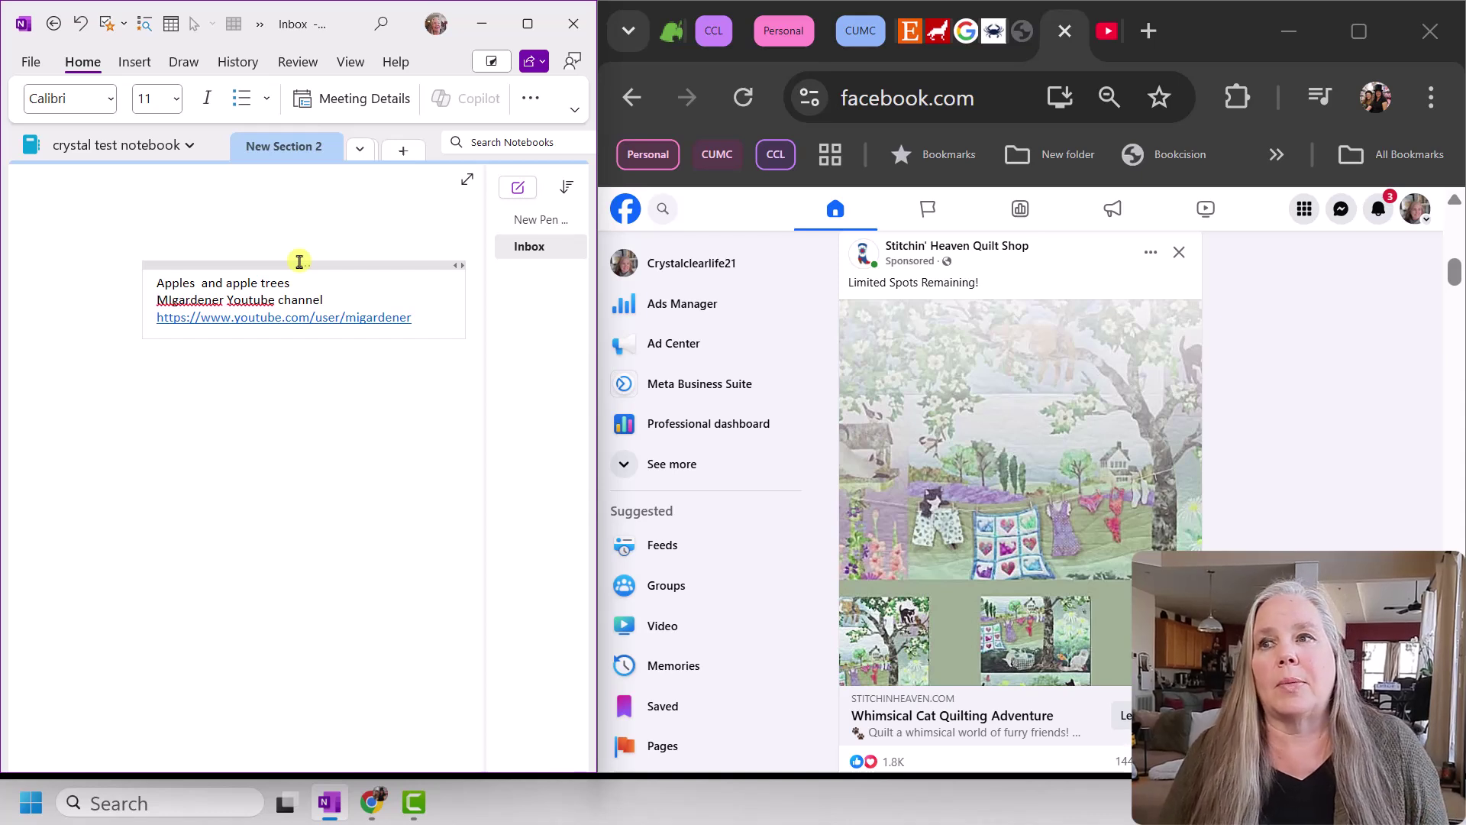
{"action": "left_click", "coordinate": [346, 764]}
{"action": "left_click_drag", "start_coordinate": [346, 764], "coordinate": [154, 733]}
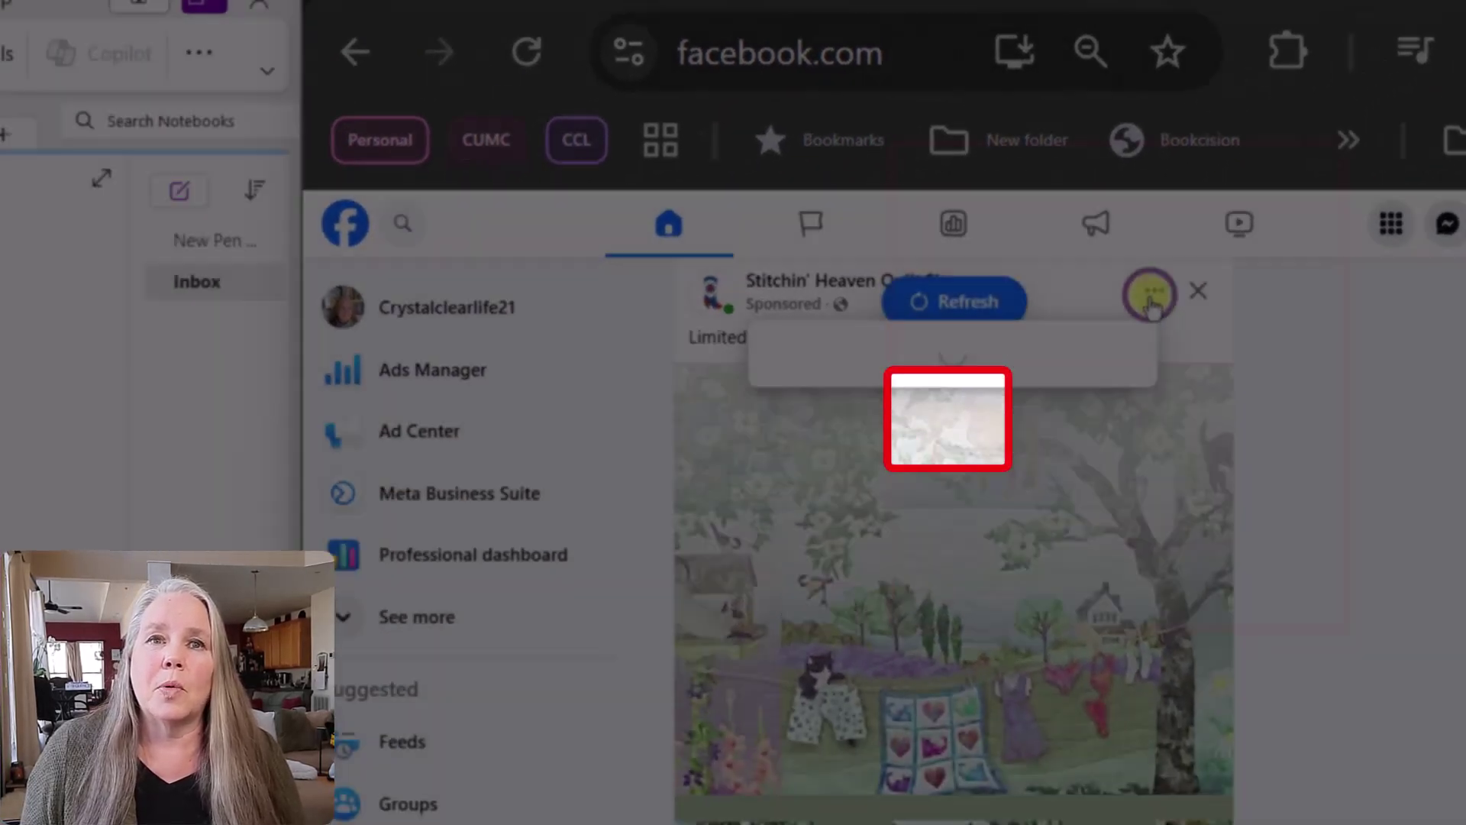
Copy the share link of the Stitchin' Heaven Quilt Shop post about the Whimsical Cat Quilting Adventure
{"action": "left_click", "coordinate": [947, 419]}
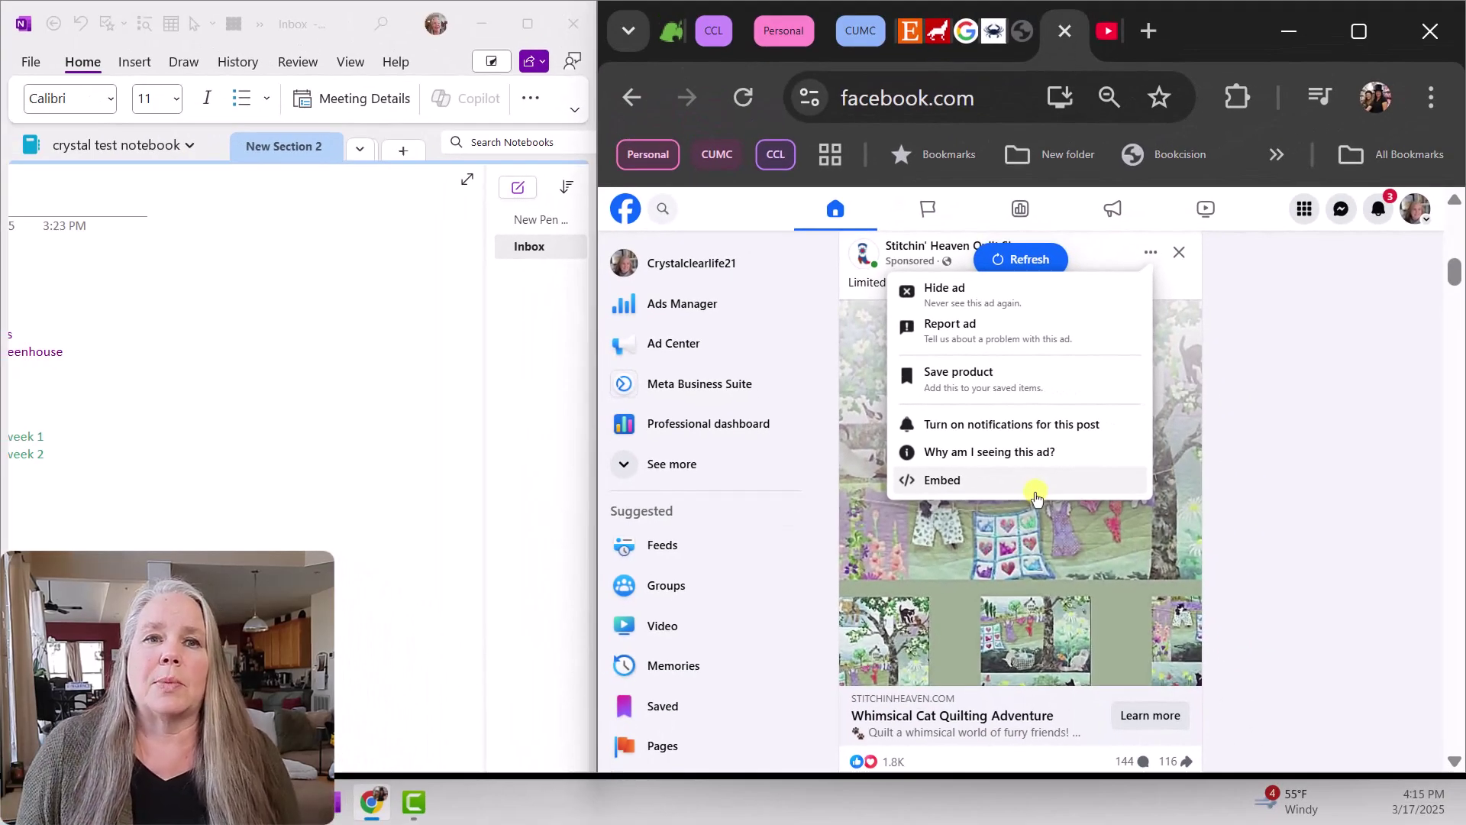
{"action": "left_click", "coordinate": [1254, 481]}
{"action": "scroll", "coordinate": [1133, 561], "scroll_direction": "down", "scroll_amount": 2}
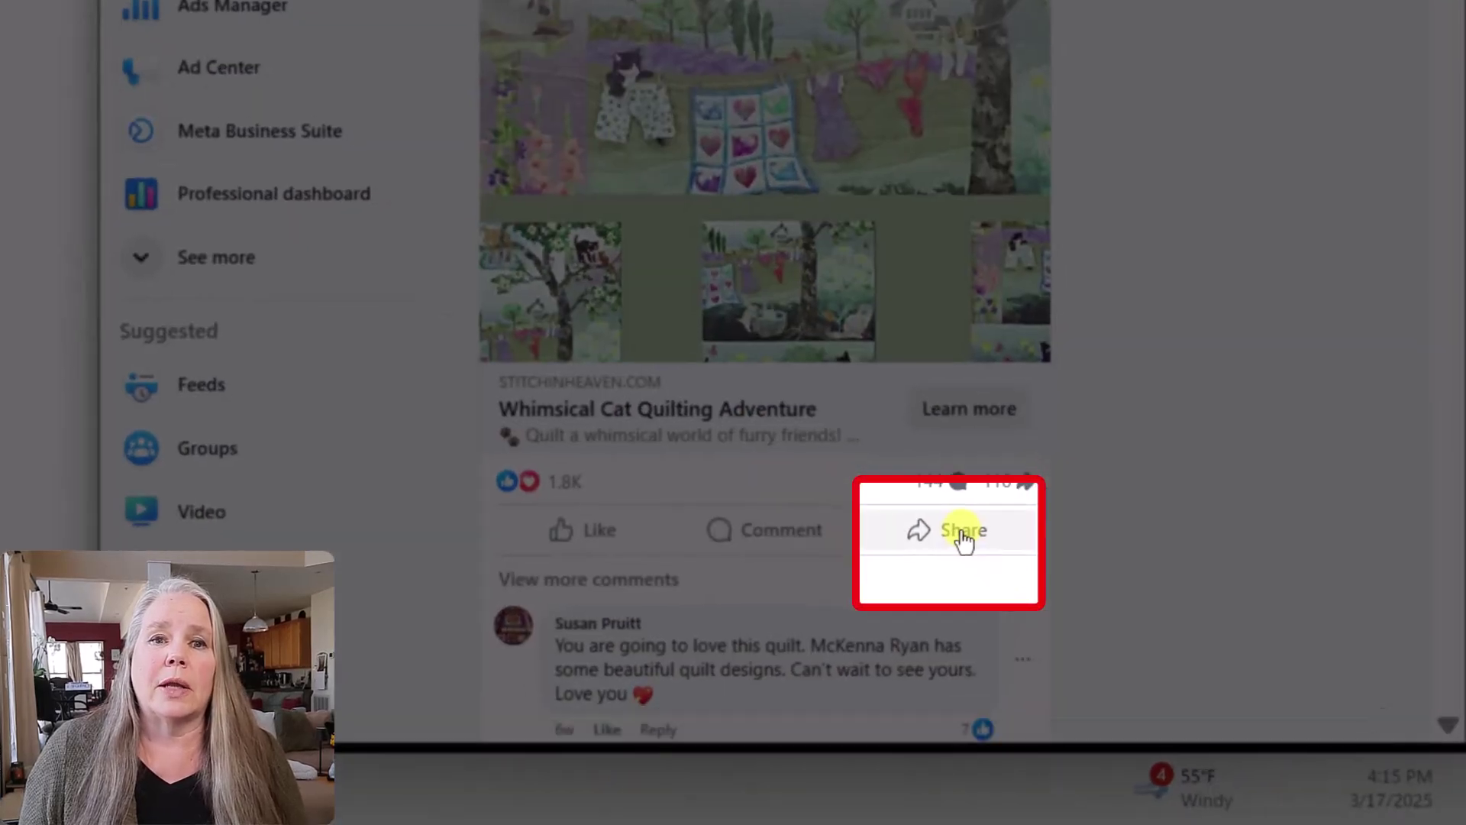
{"action": "left_click", "coordinate": [1050, 576]}
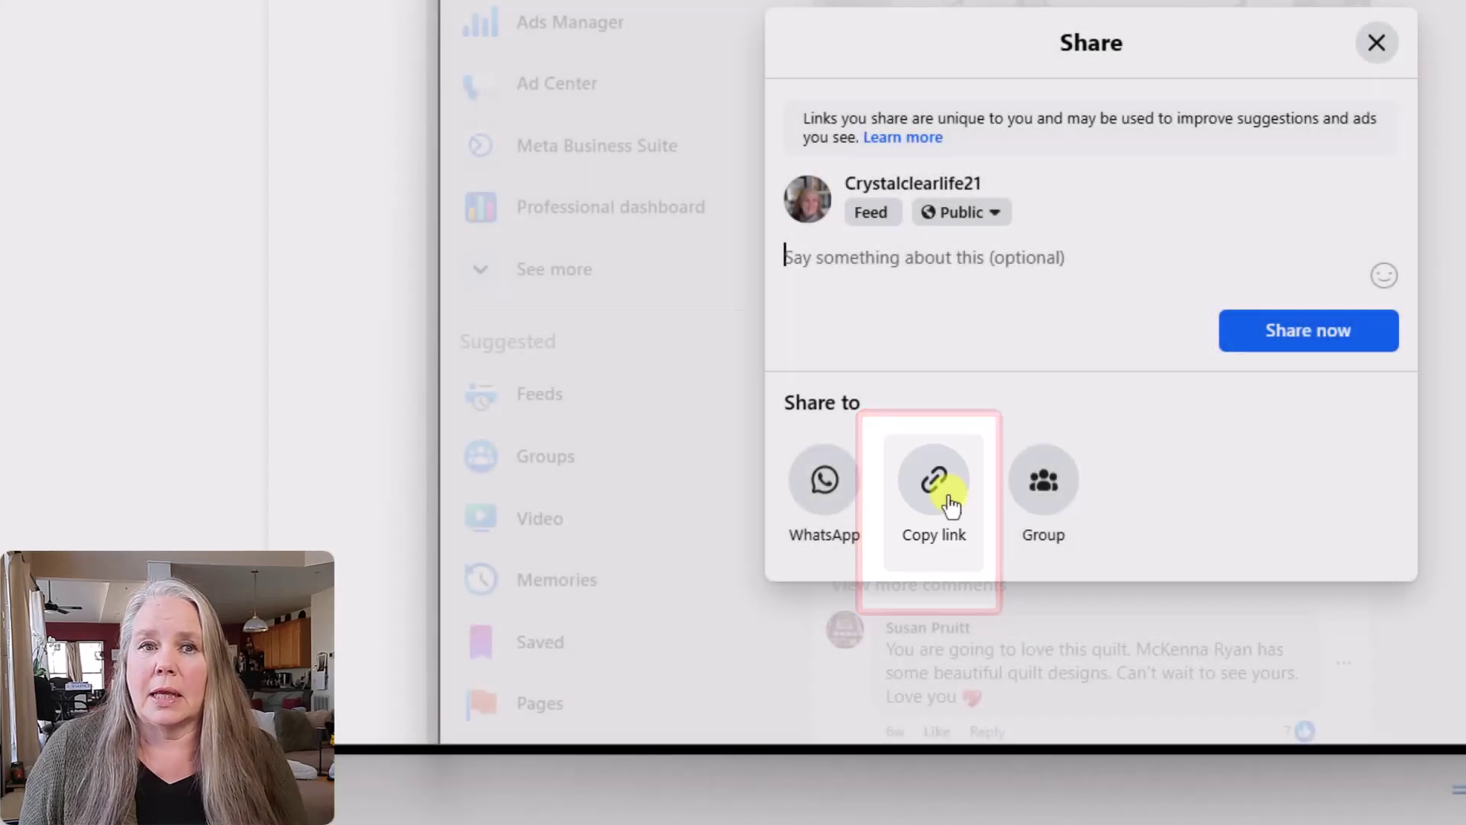
{"action": "left_click", "coordinate": [947, 500]}
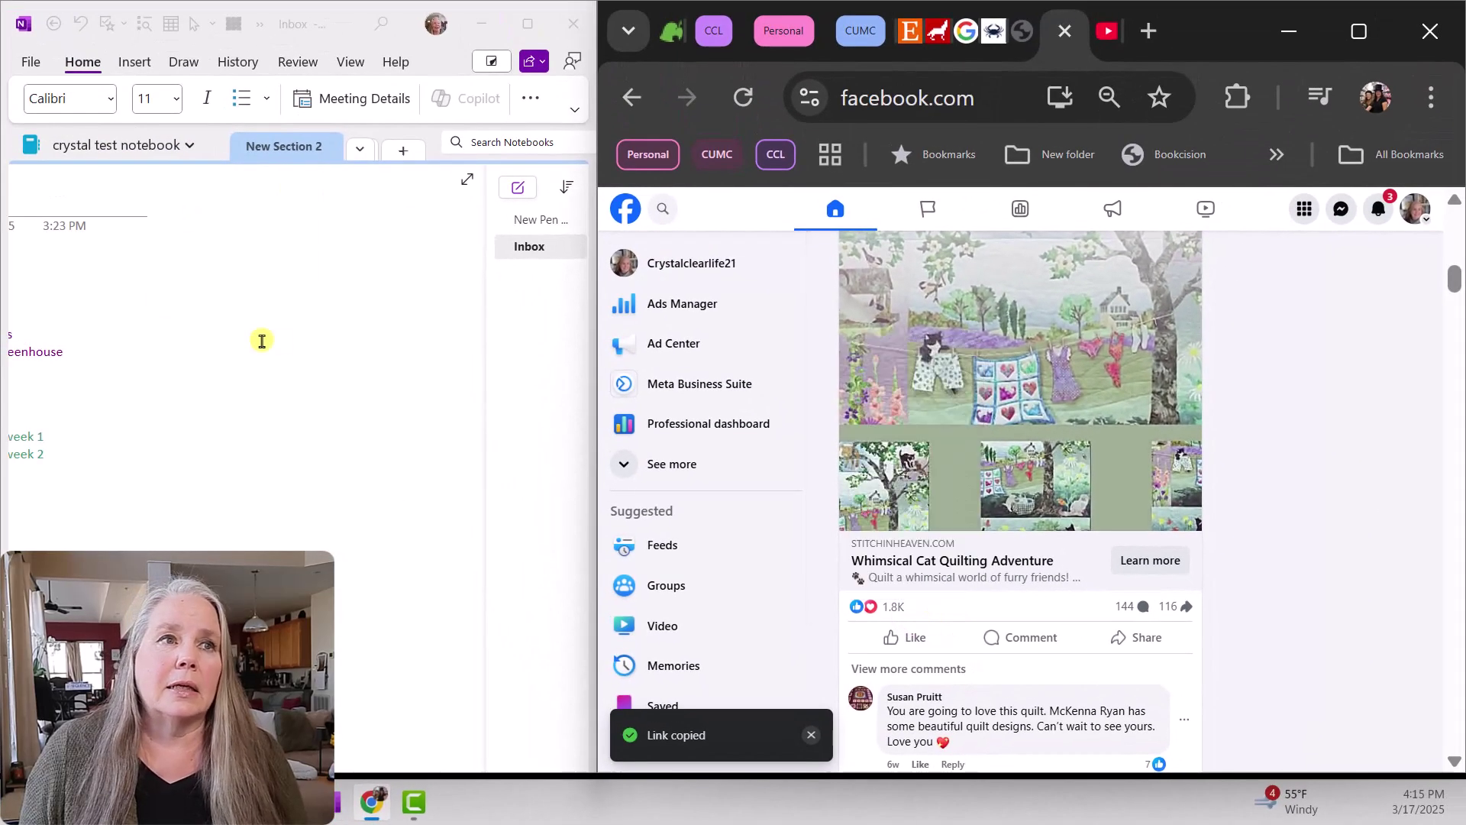
Paste the copied post link into a blank area of the OneNote Inbox page, keeping source formatting
{"action": "left_click", "coordinate": [219, 332]}
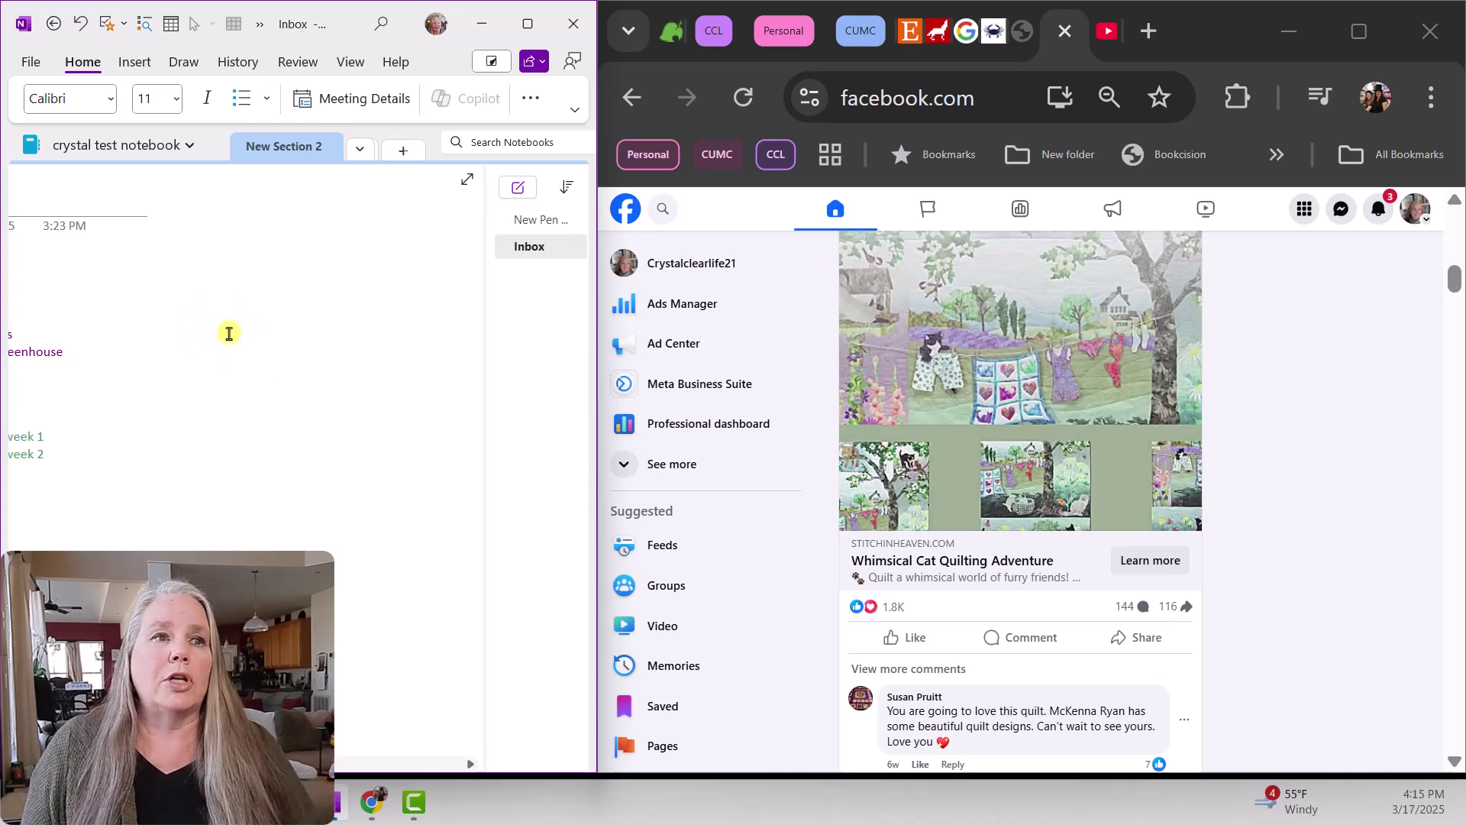
{"action": "right_click", "coordinate": [229, 333]}
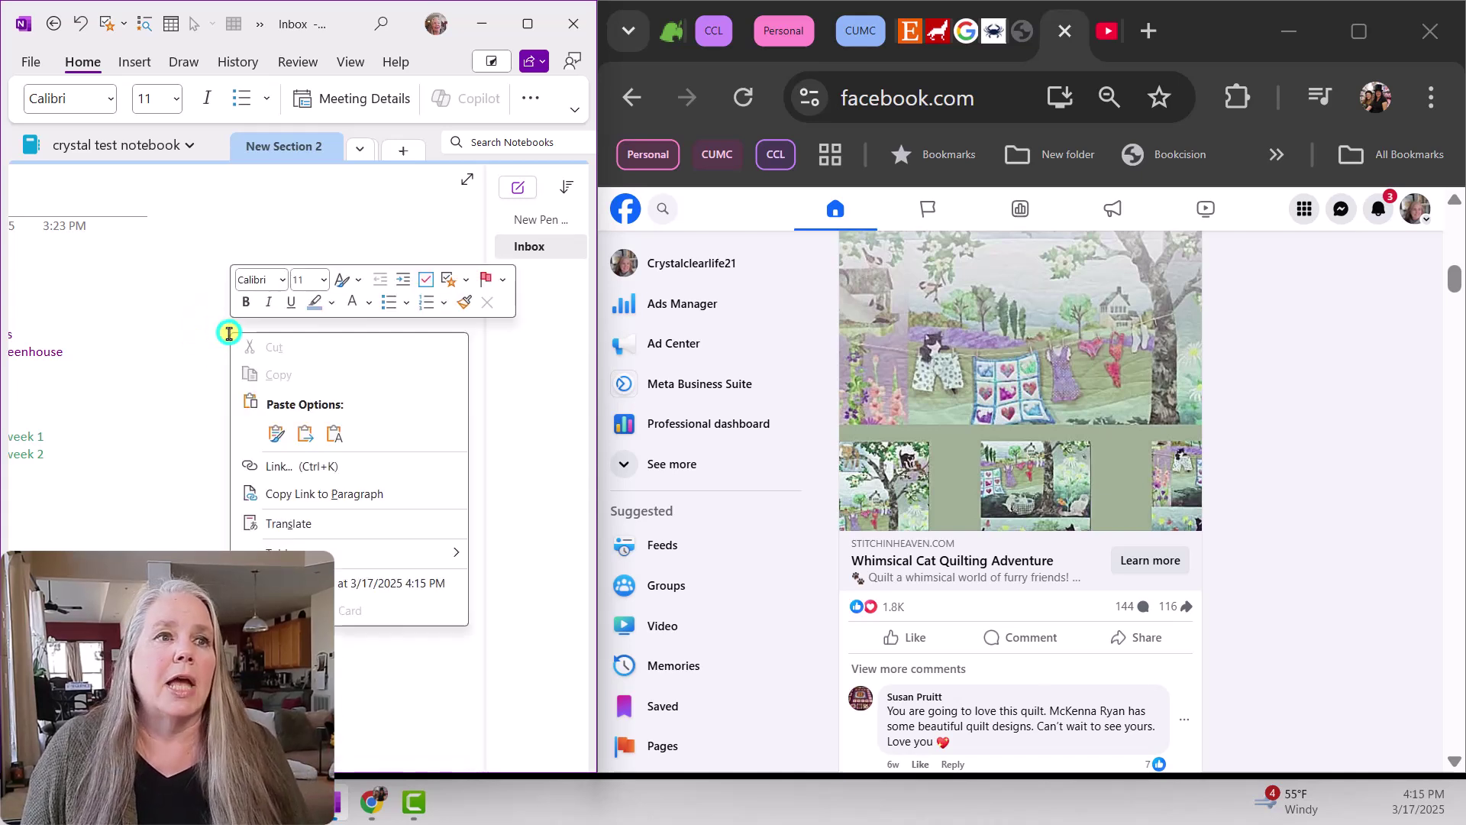
{"action": "left_click", "coordinate": [276, 431]}
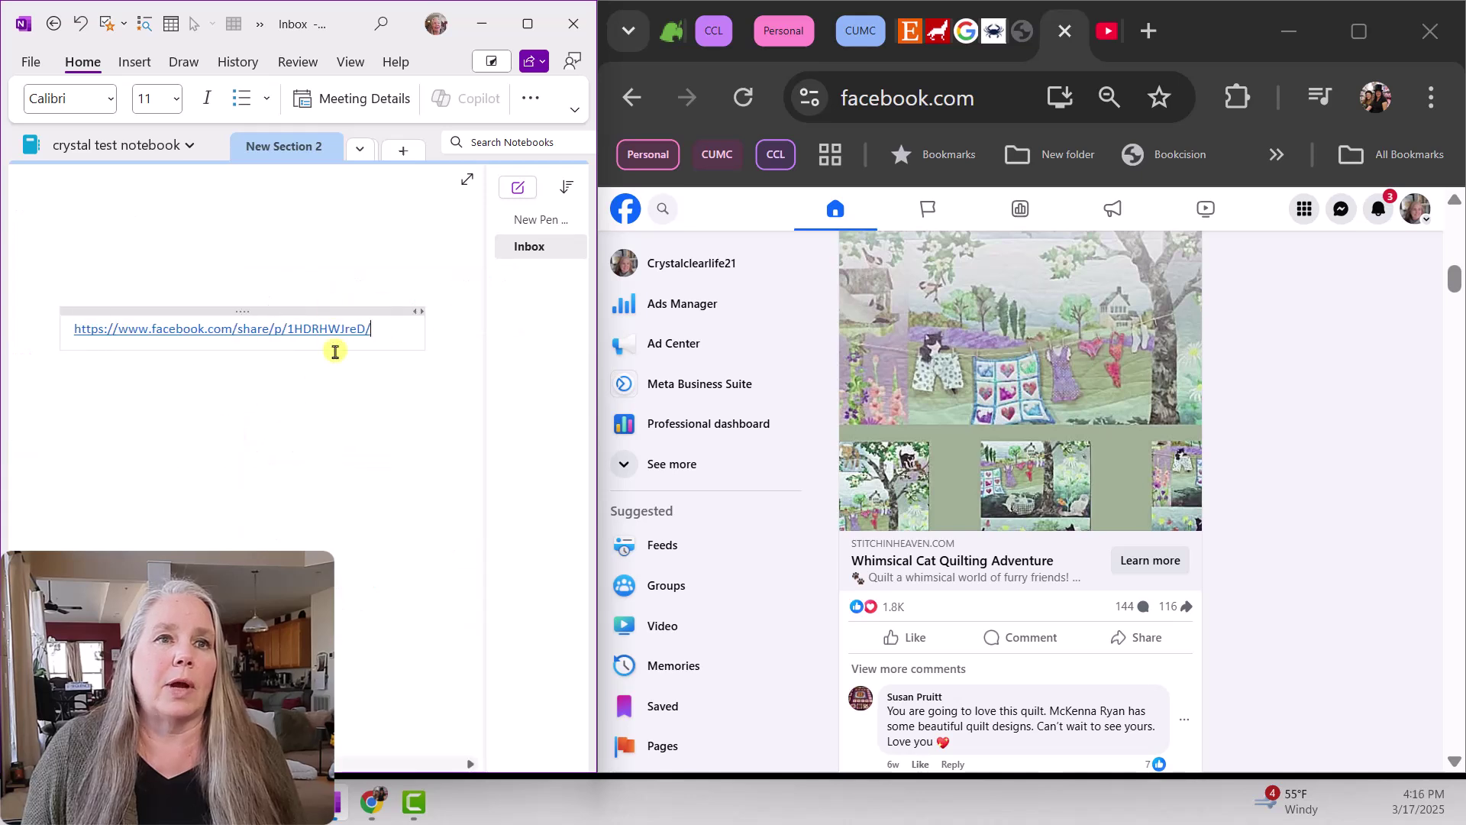
Copy the quilt image from the Facebook post and paste it below the link in the Inbox note
{"action": "right_click", "coordinate": [1010, 350]}
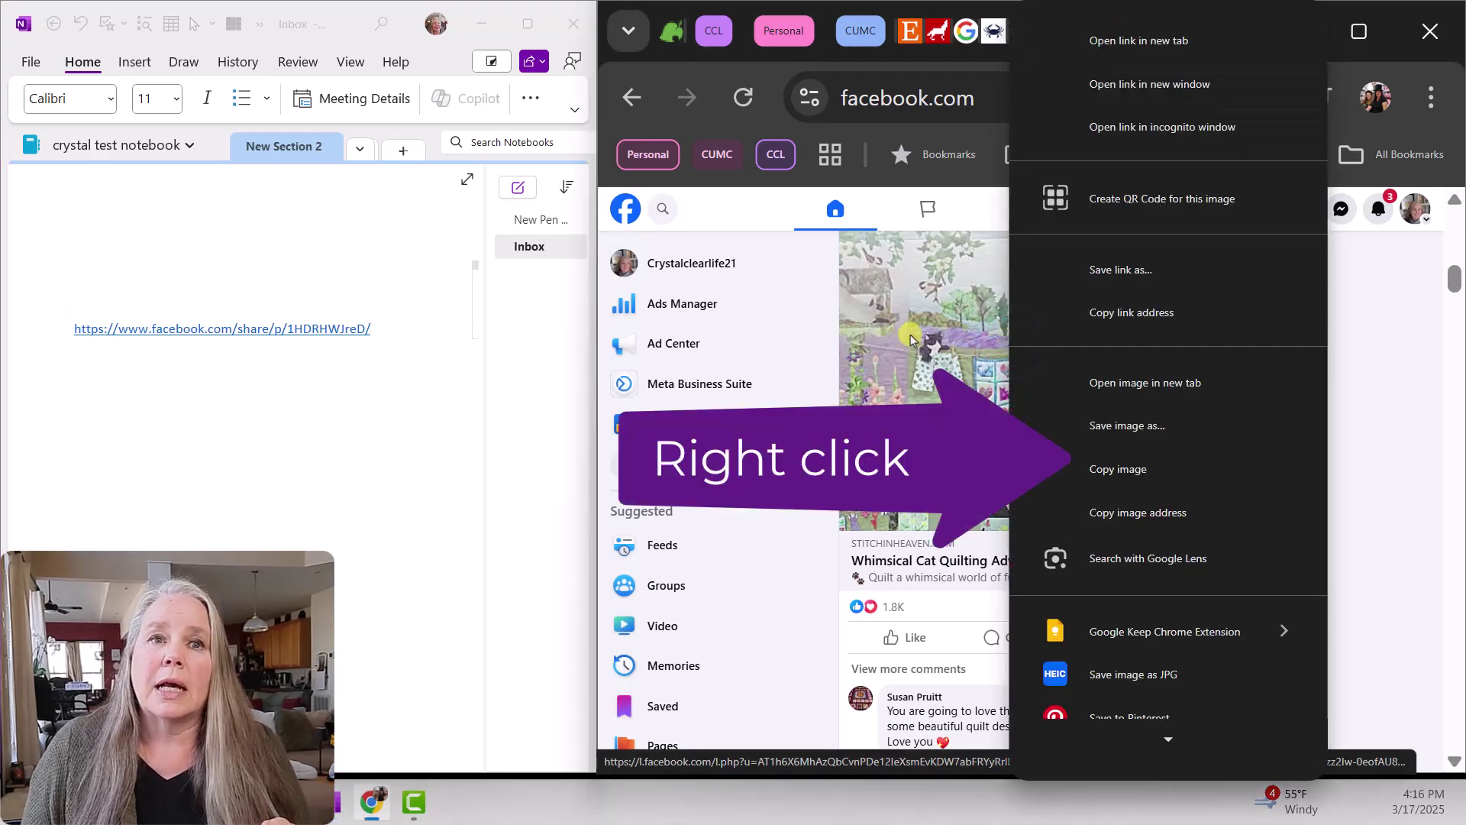
{"action": "left_click", "coordinate": [1137, 468]}
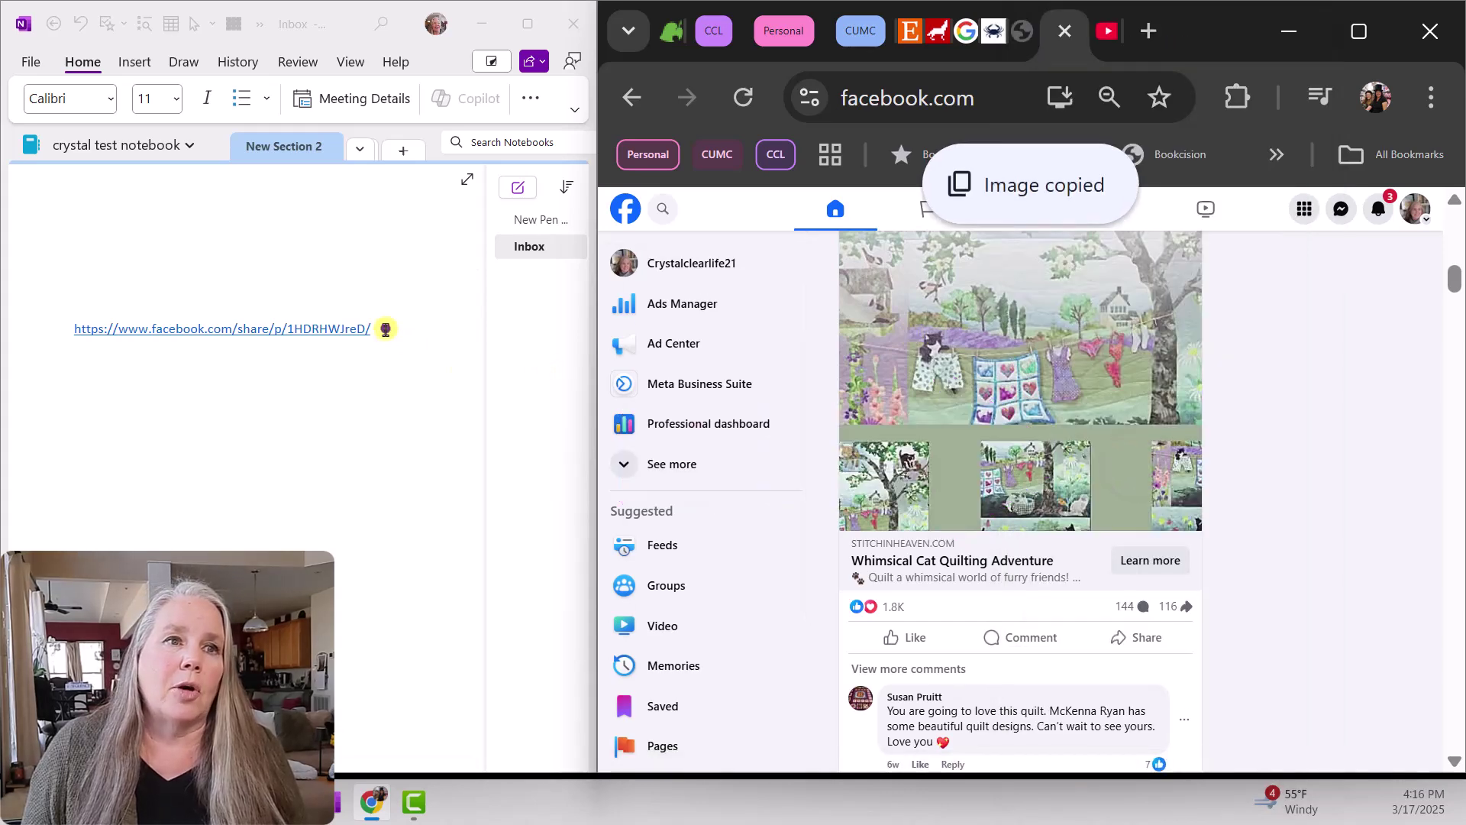
{"action": "left_click", "coordinate": [386, 329]}
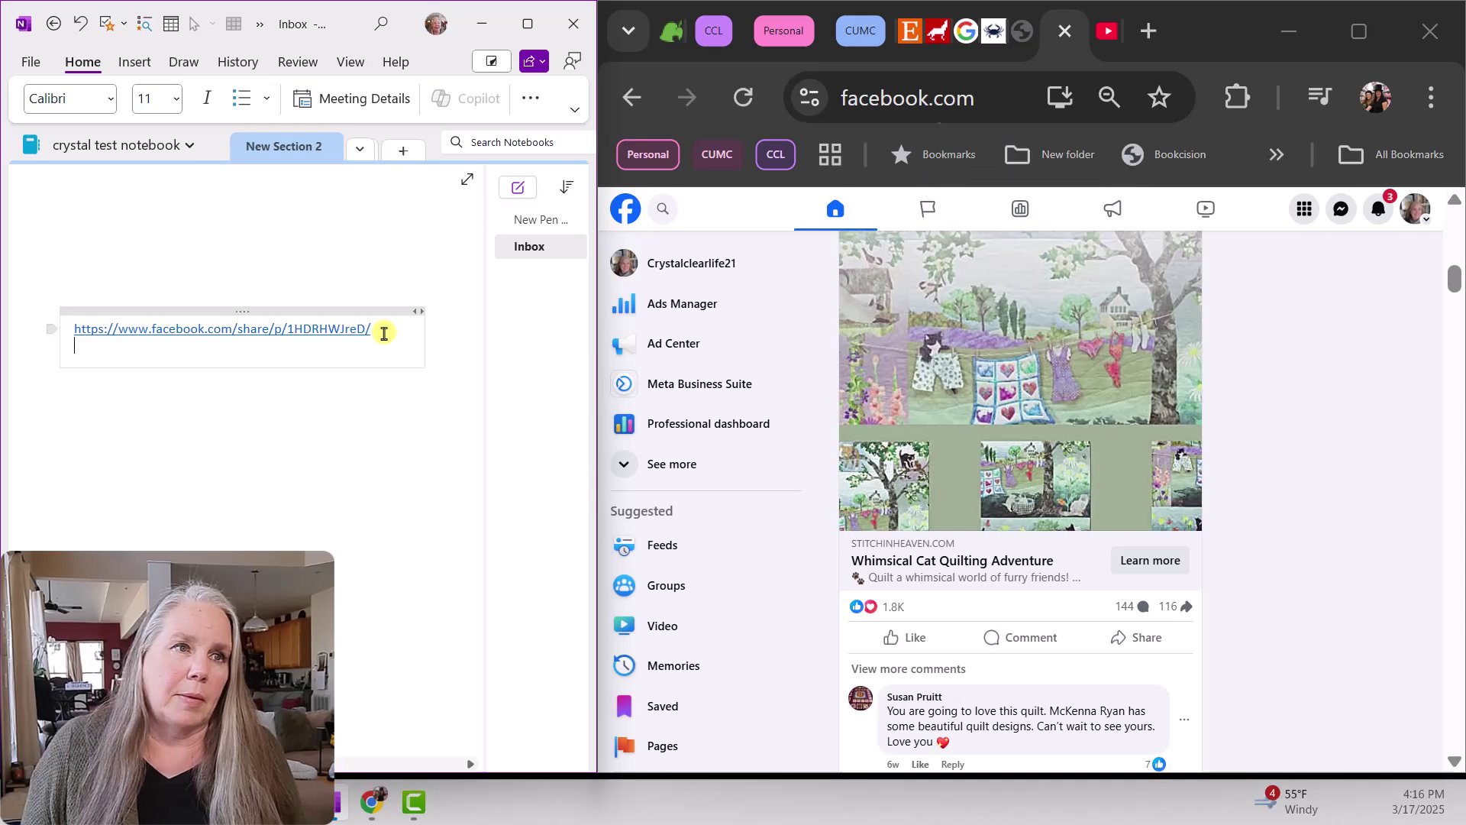
{"action": "key", "text": "Return"}
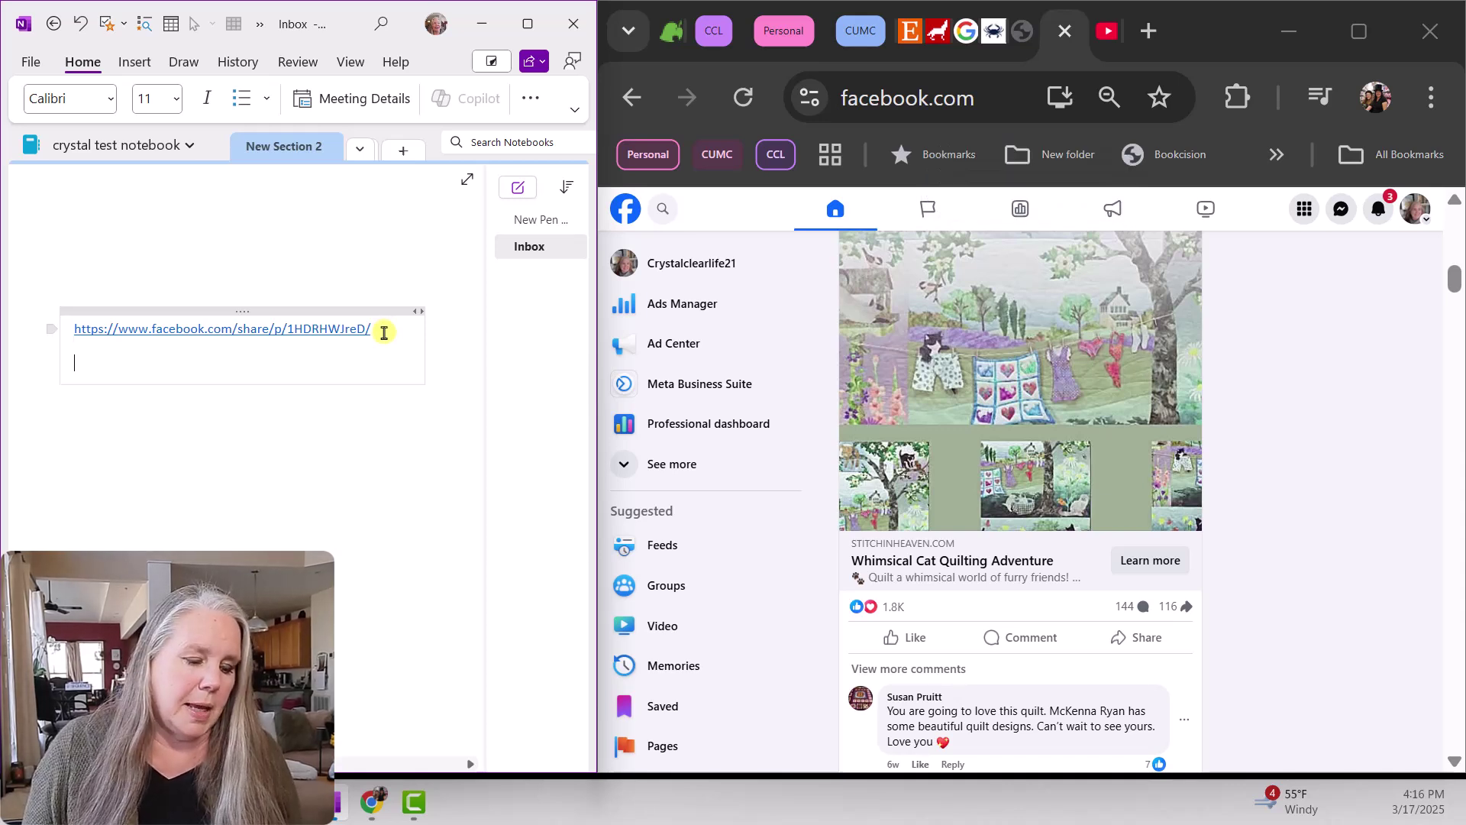
{"action": "key", "text": "ctrl+v"}
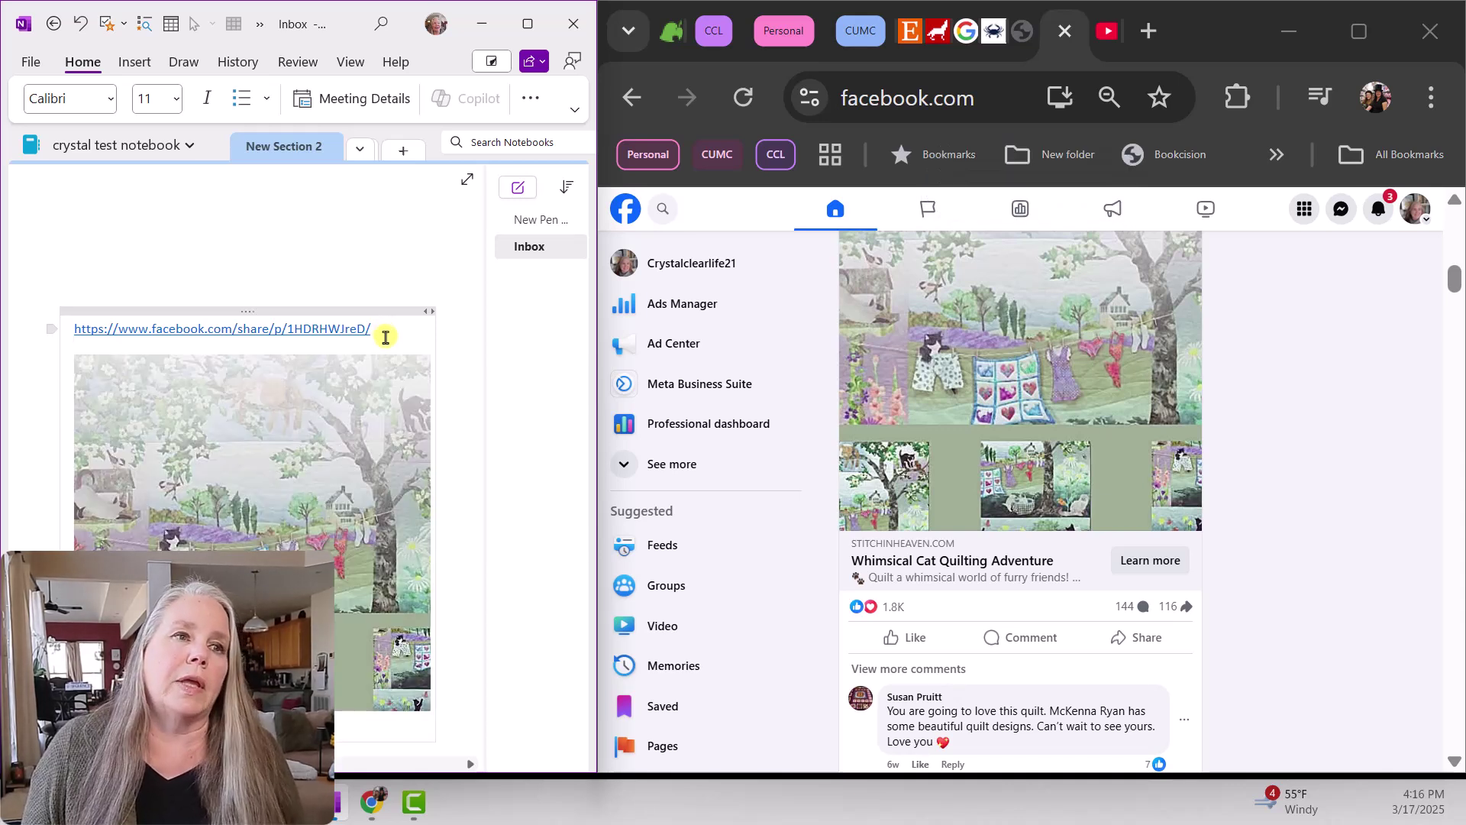
Shrink the pasted quilt image proportionally to roughly two thirds of its size
{"action": "scroll", "coordinate": [337, 484], "scroll_direction": "down", "scroll_amount": 2}
{"action": "left_click", "coordinate": [245, 495]}
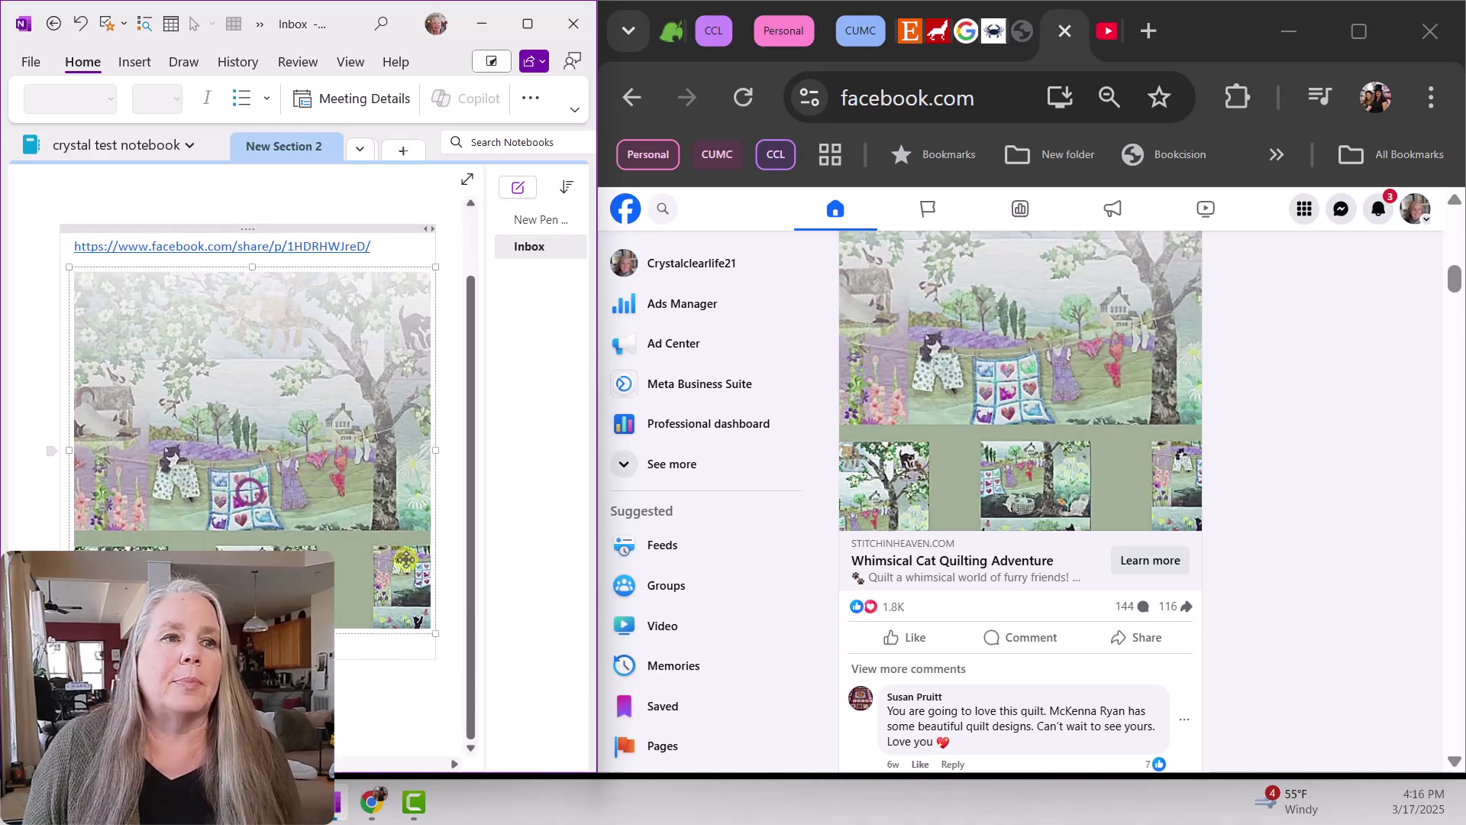
{"action": "left_click_drag", "start_coordinate": [430, 631], "coordinate": [303, 501]}
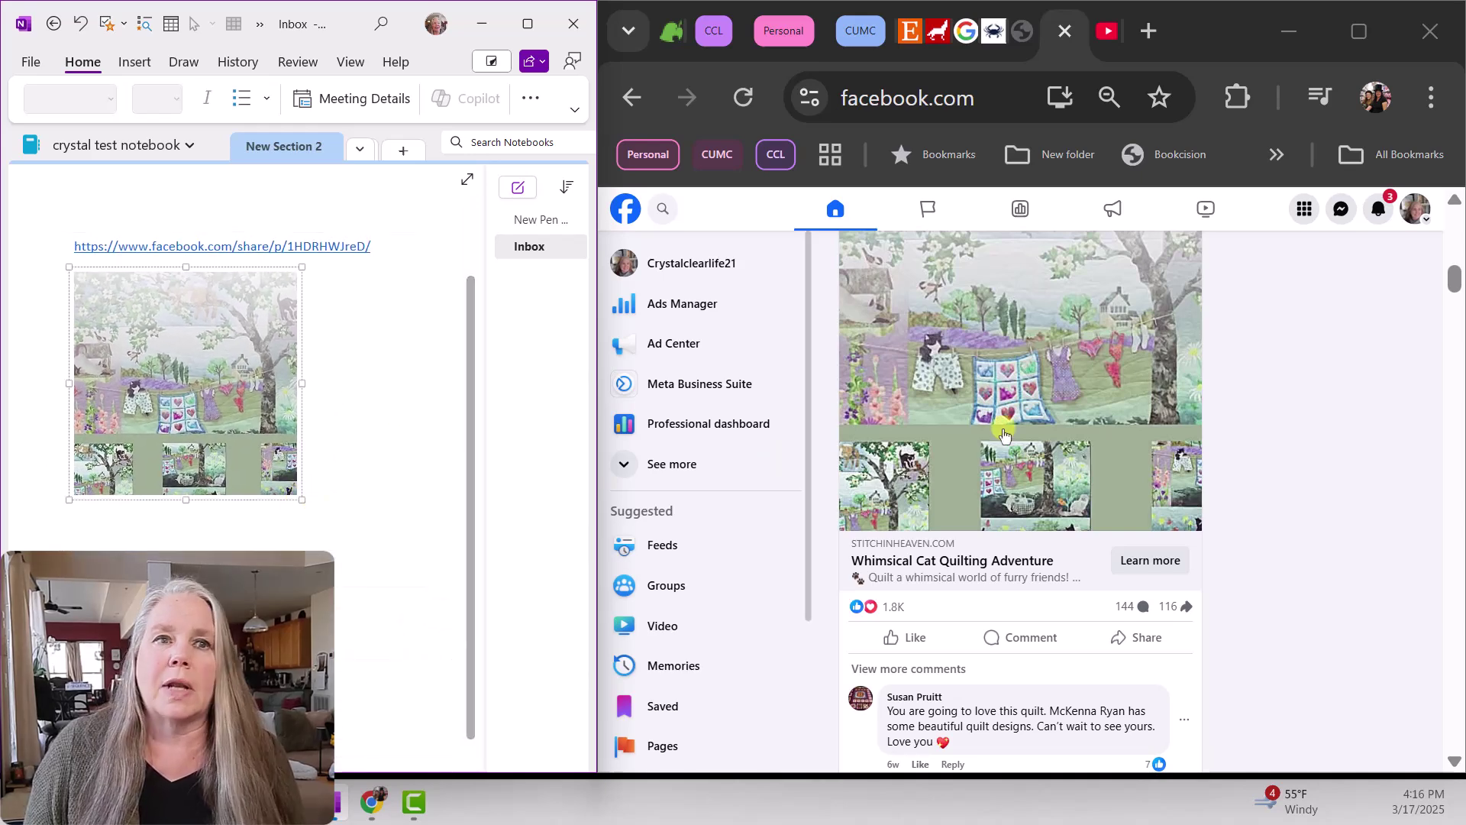
Open the quilt ad's product page on the Stitchin' Heaven site and examine its pictures, title and start date
{"action": "left_click", "coordinate": [1148, 426]}
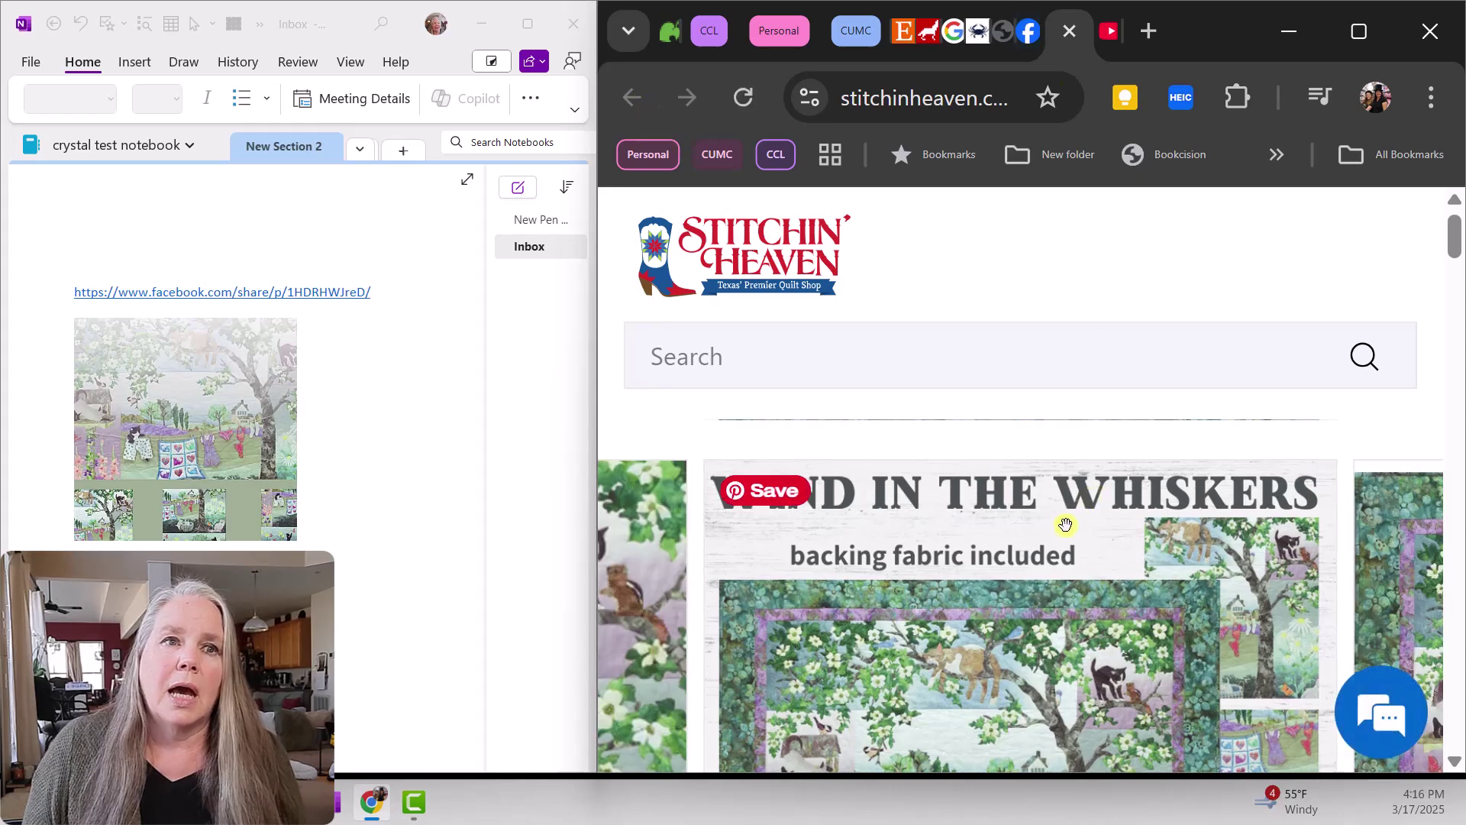
{"action": "scroll", "coordinate": [1072, 510], "scroll_direction": "down", "scroll_amount": 3}
{"action": "scroll", "coordinate": [1061, 536], "scroll_direction": "down", "scroll_amount": 3}
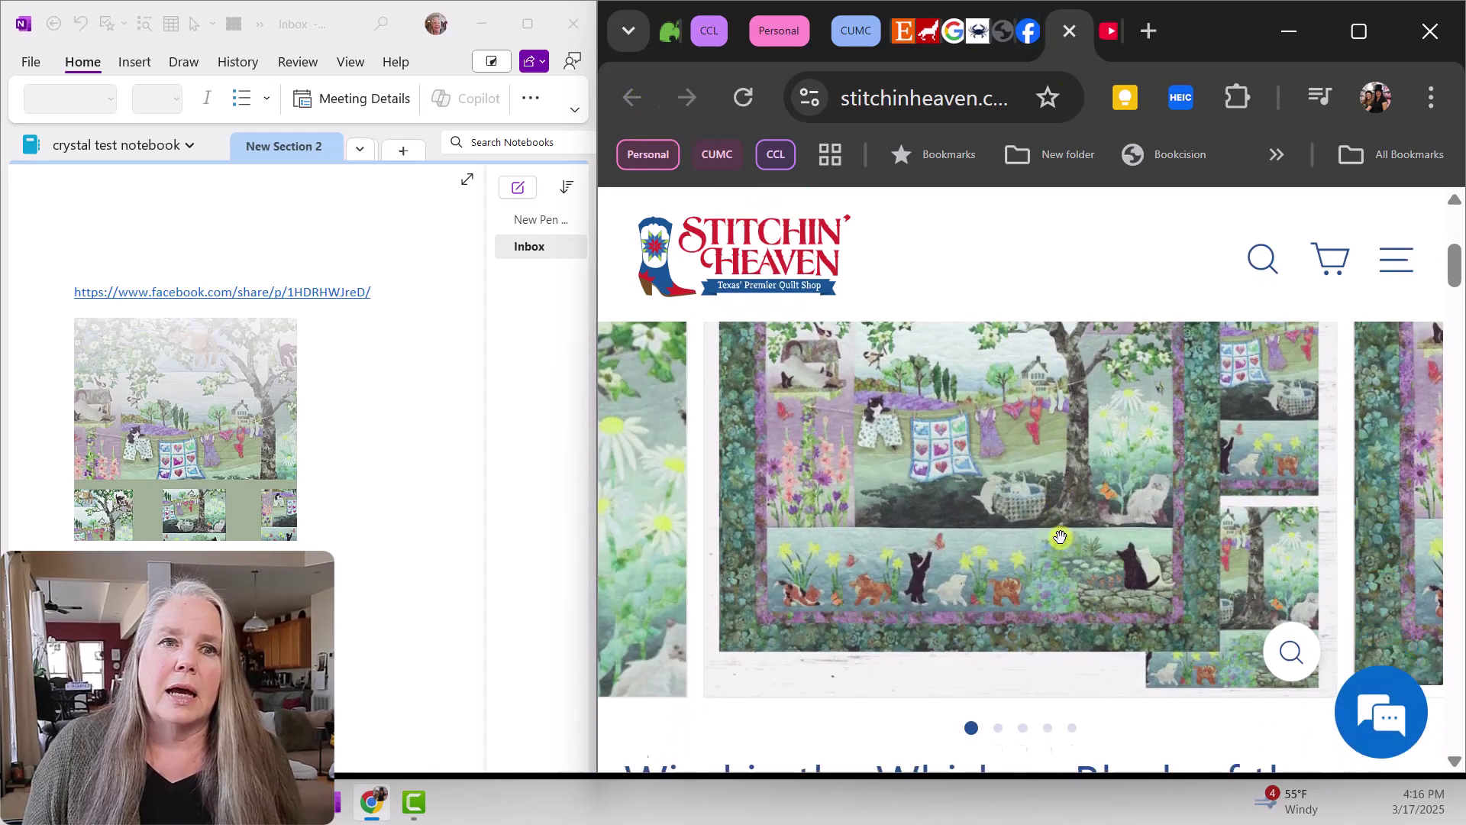
{"action": "scroll", "coordinate": [1059, 537], "scroll_direction": "down", "scroll_amount": 1}
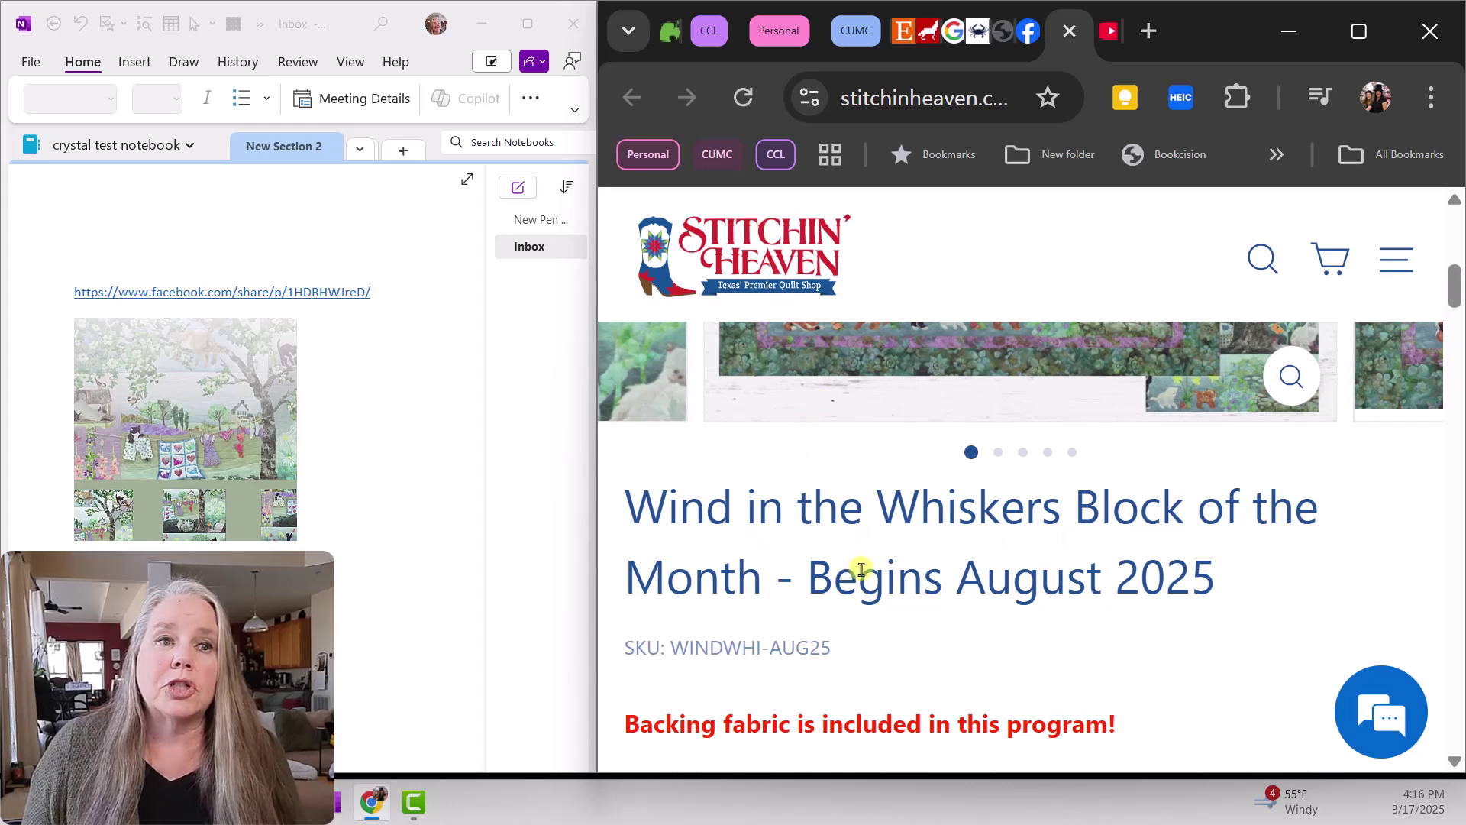
{"action": "scroll", "coordinate": [861, 569], "scroll_direction": "up", "scroll_amount": 1}
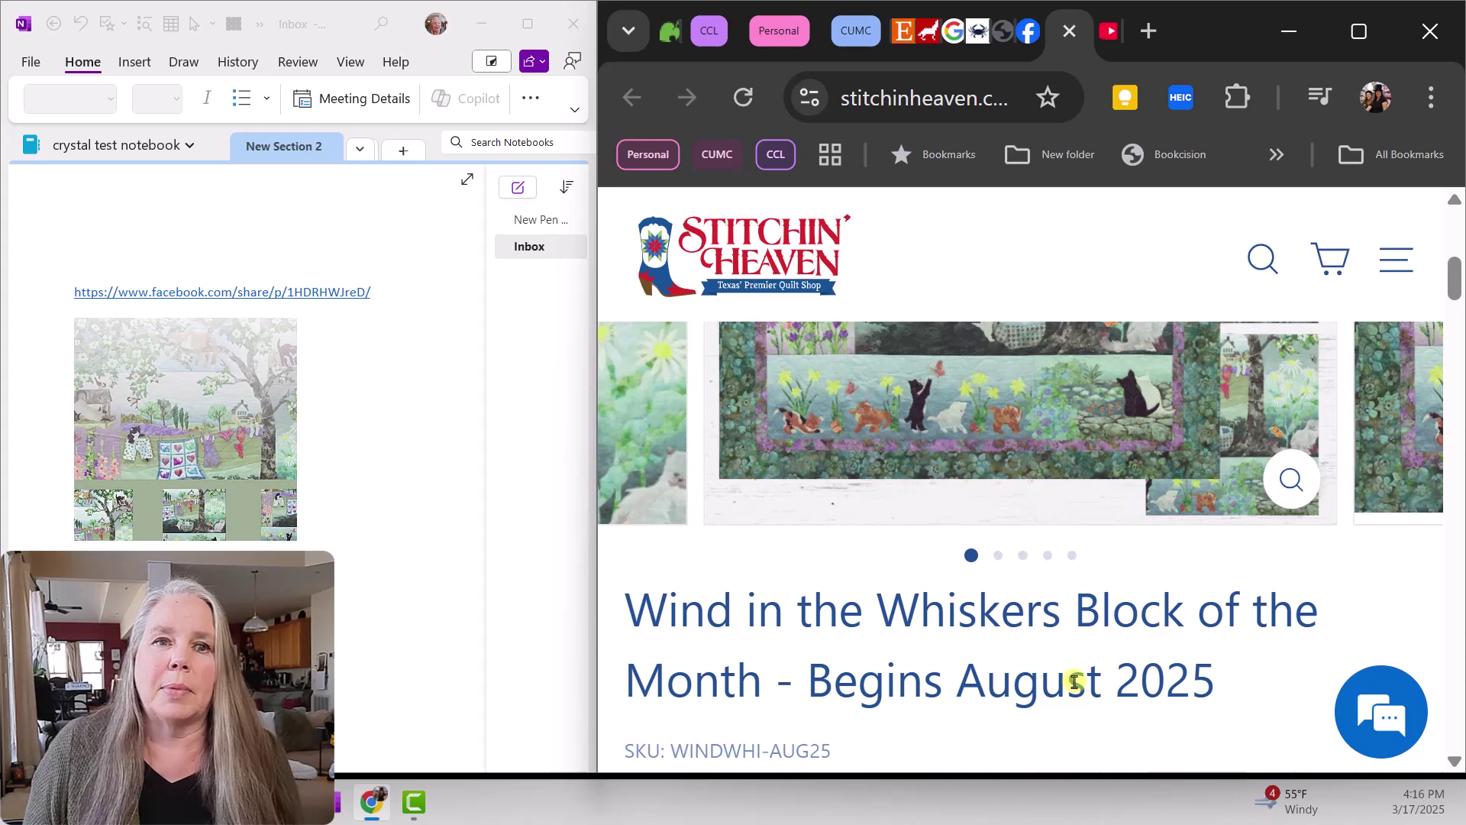
{"action": "scroll", "coordinate": [1073, 679], "scroll_direction": "down", "scroll_amount": 1}
{"action": "scroll", "coordinate": [1073, 684], "scroll_direction": "up", "scroll_amount": 3}
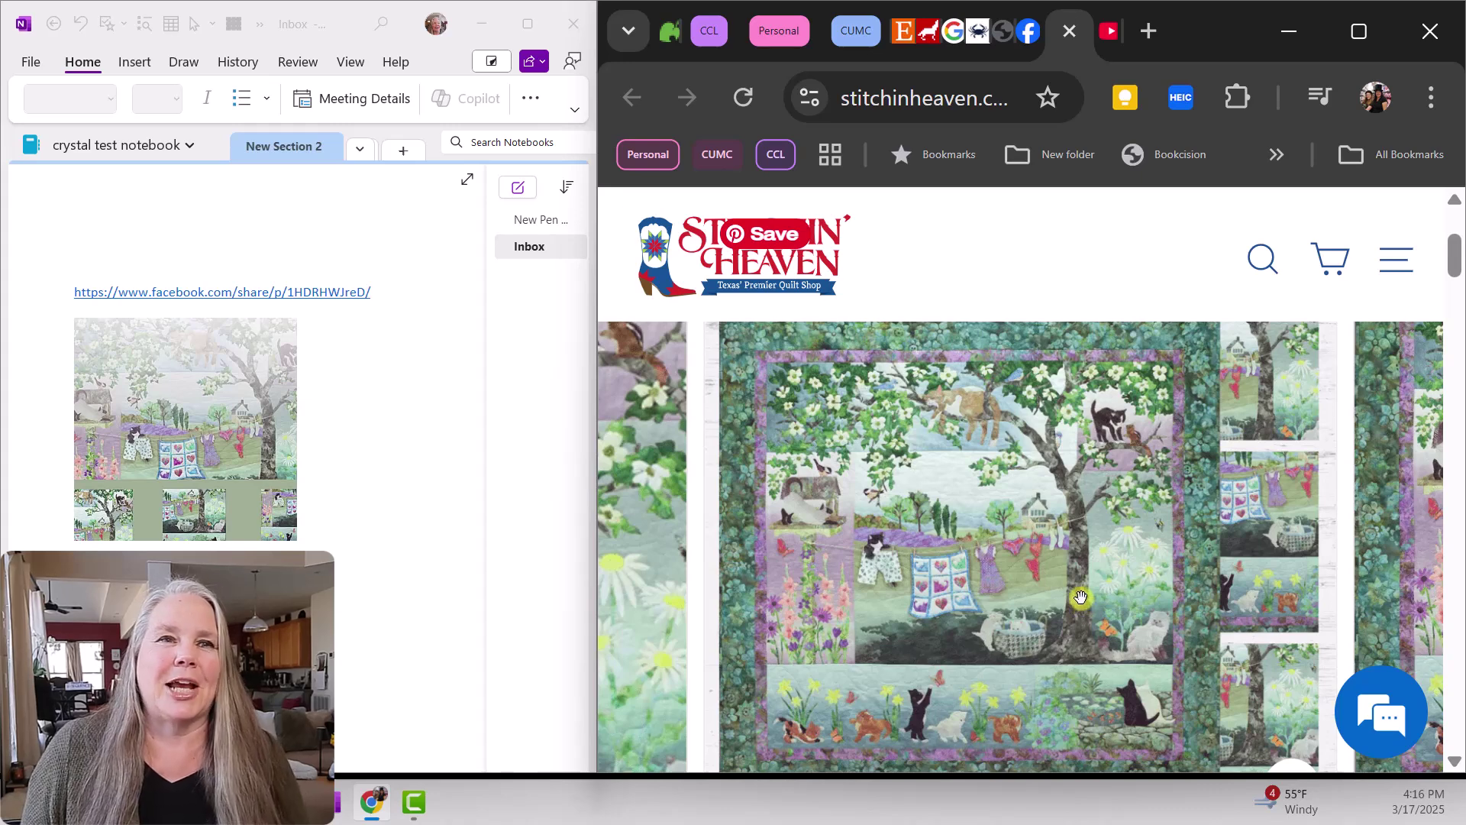
Return to Facebook, enter "quilt shows" as the search and choose the suggestion "quilt show 2025"
{"action": "left_click", "coordinate": [1028, 31]}
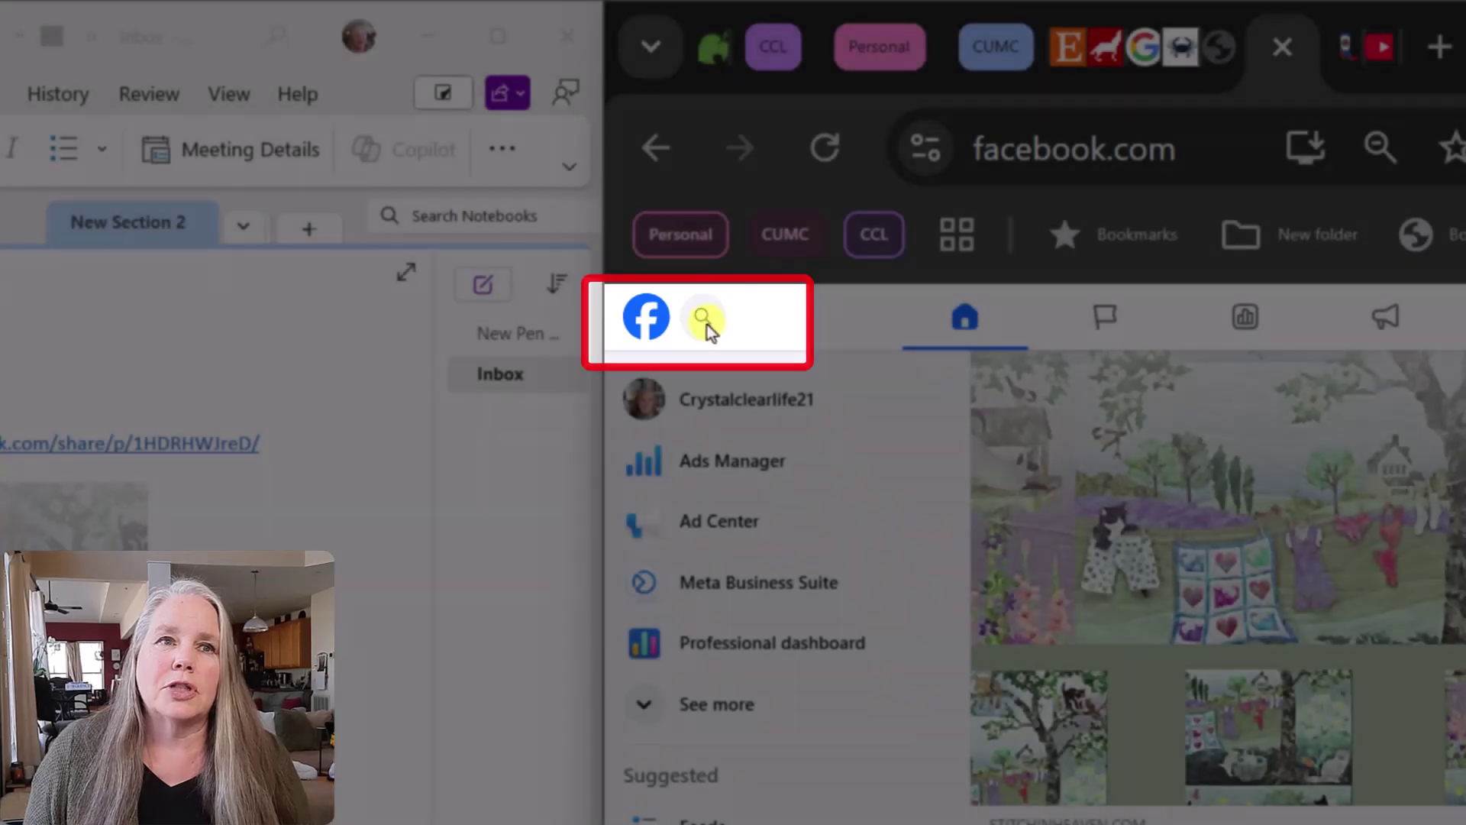
{"action": "left_click", "coordinate": [706, 321]}
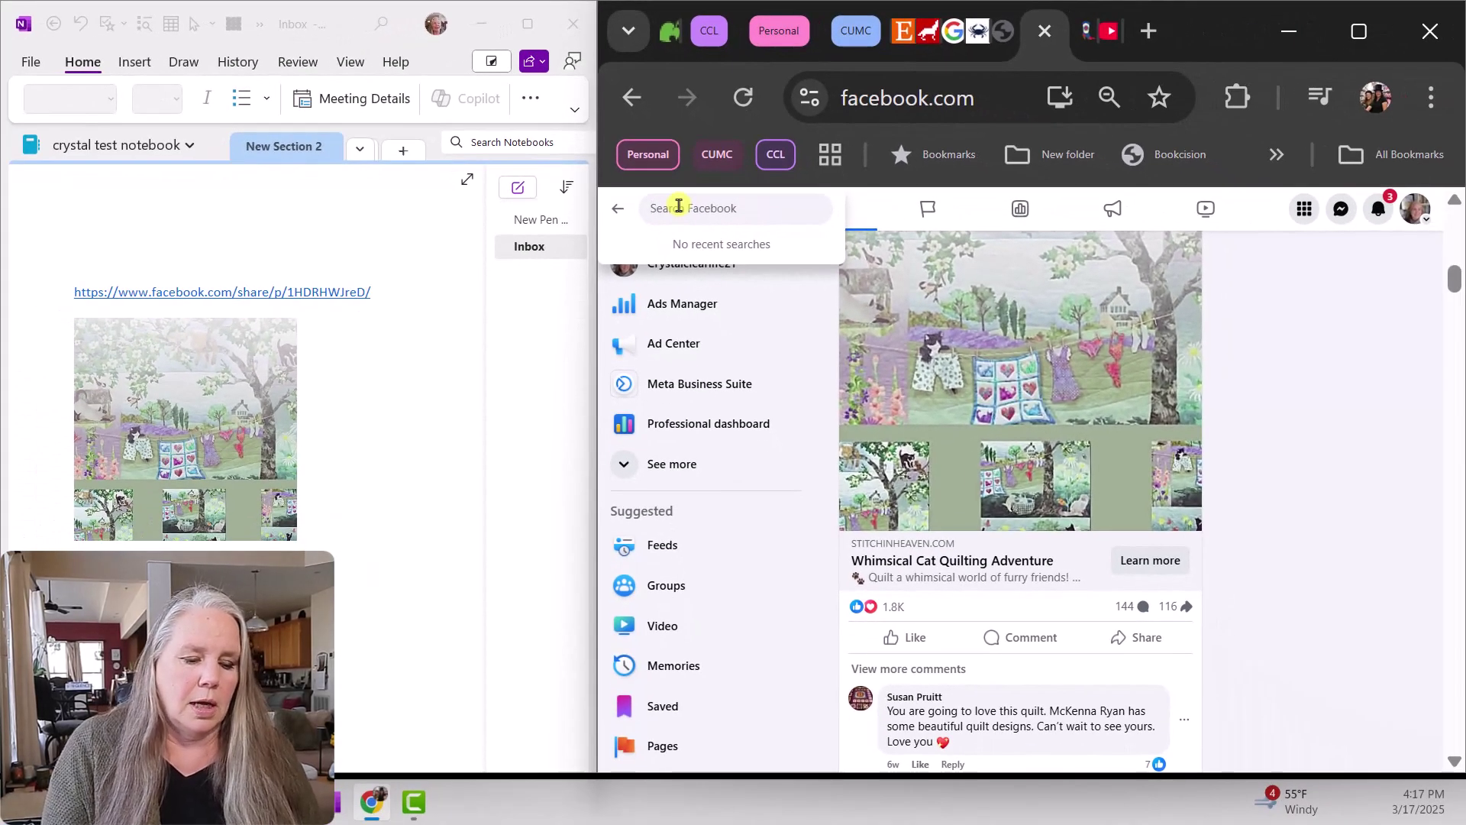
{"action": "type", "text": "quilt"}
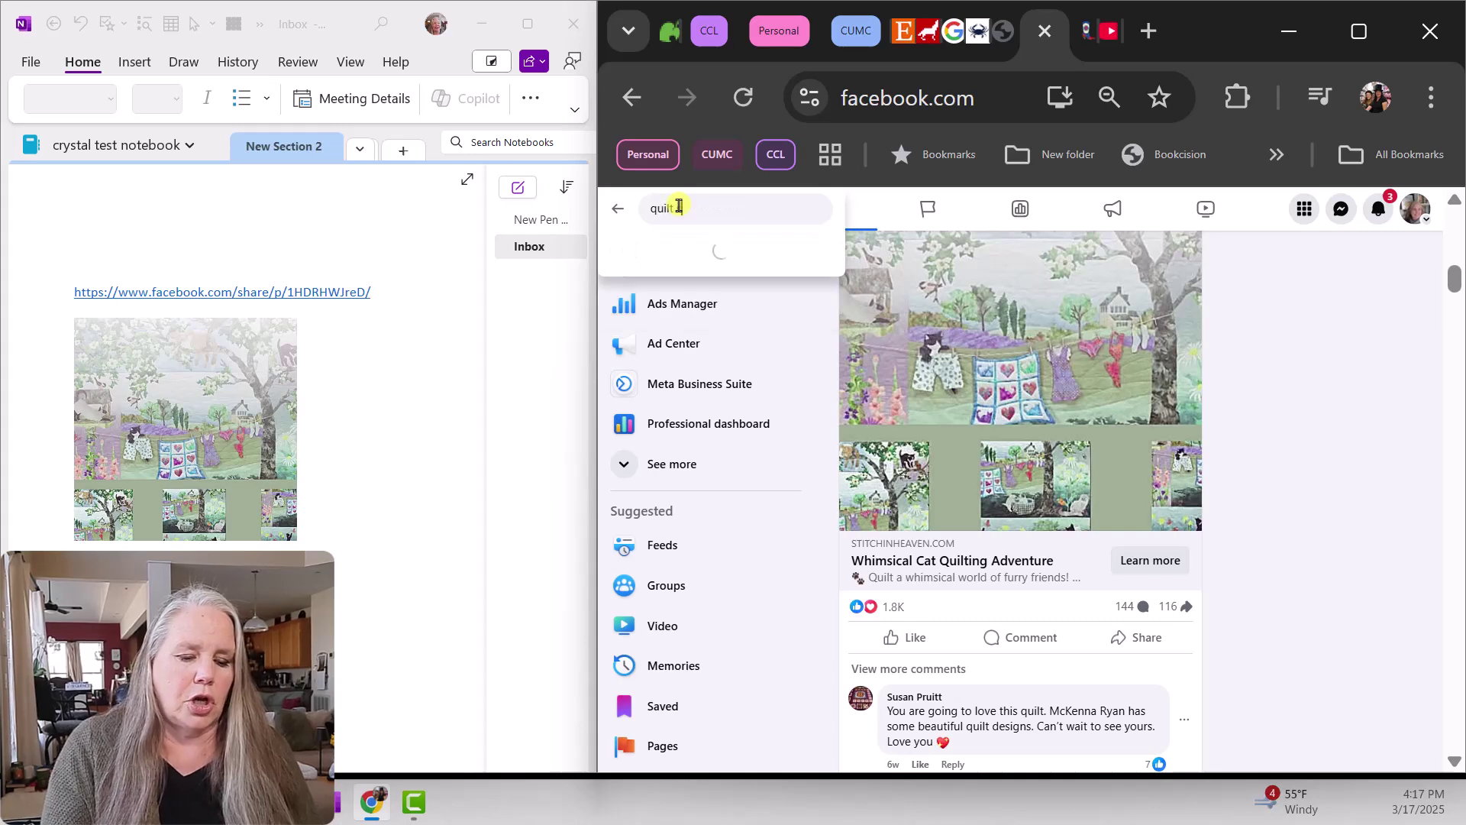
{"action": "type", "text": " shows"}
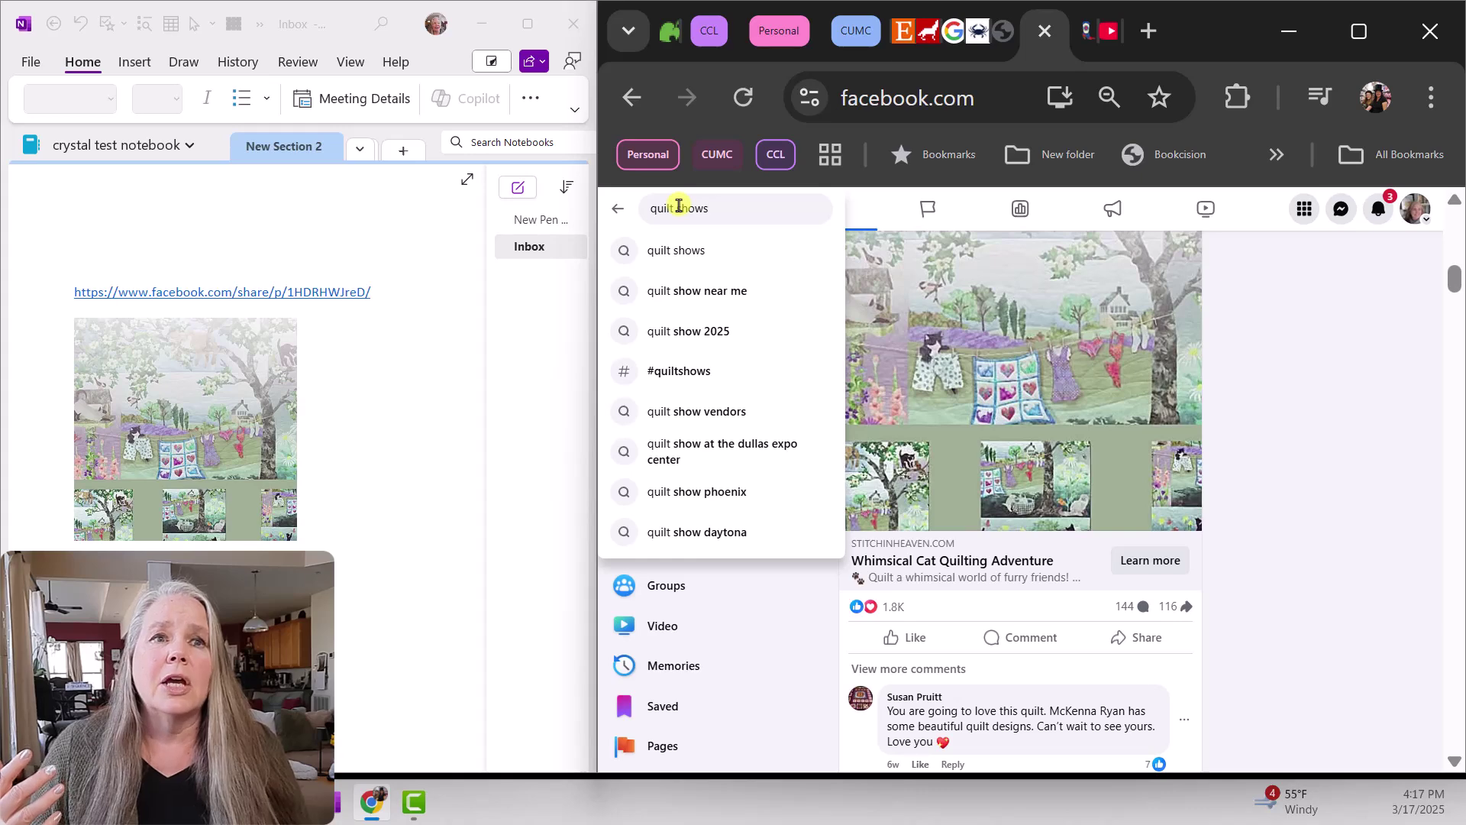
{"action": "left_click", "coordinate": [675, 330]}
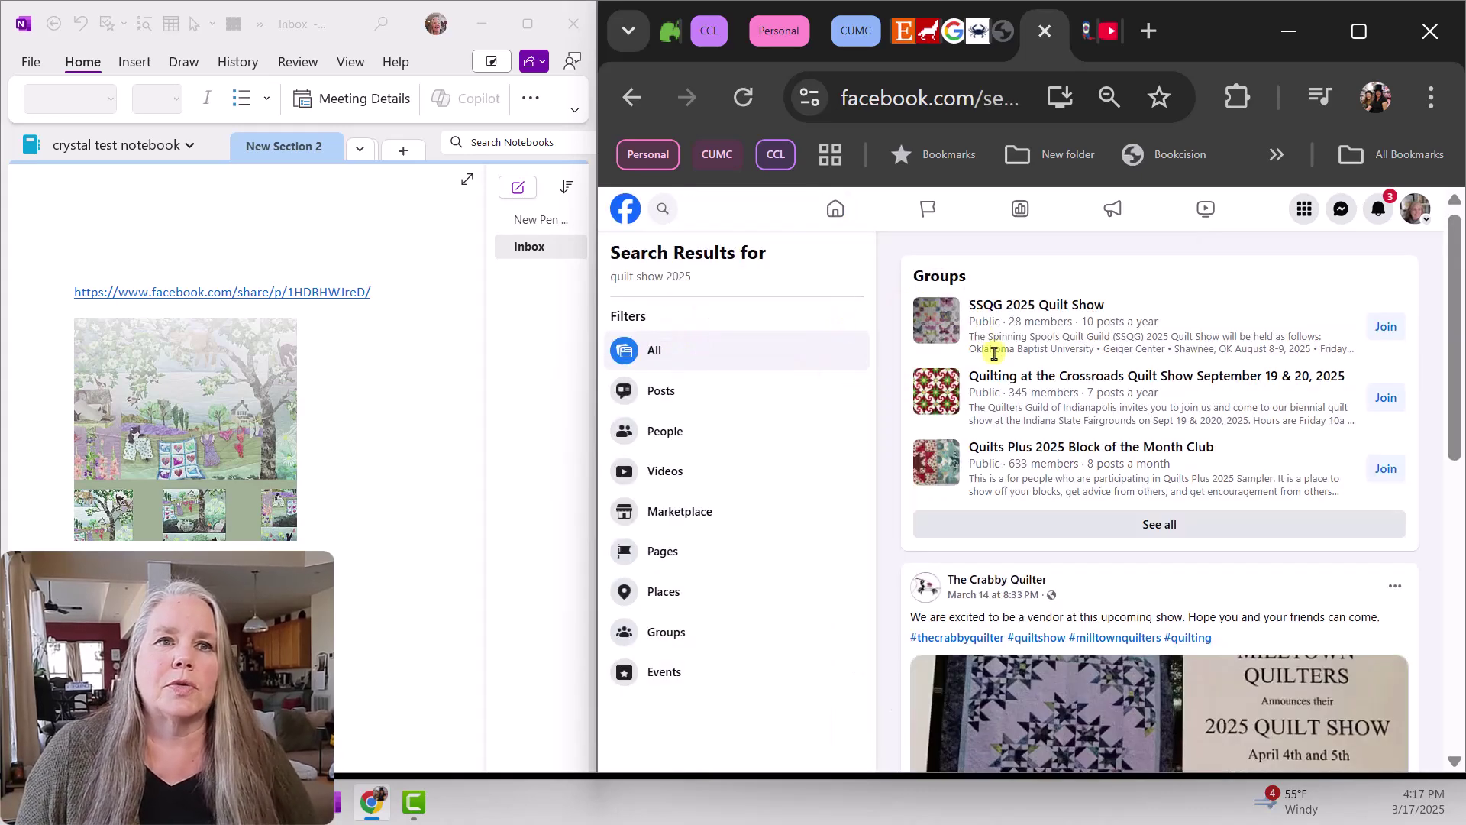
Browse the "quilt show 2025" search results for the dates and locations of upcoming quilt shows
{"action": "scroll", "coordinate": [1046, 399], "scroll_direction": "down", "scroll_amount": 9}
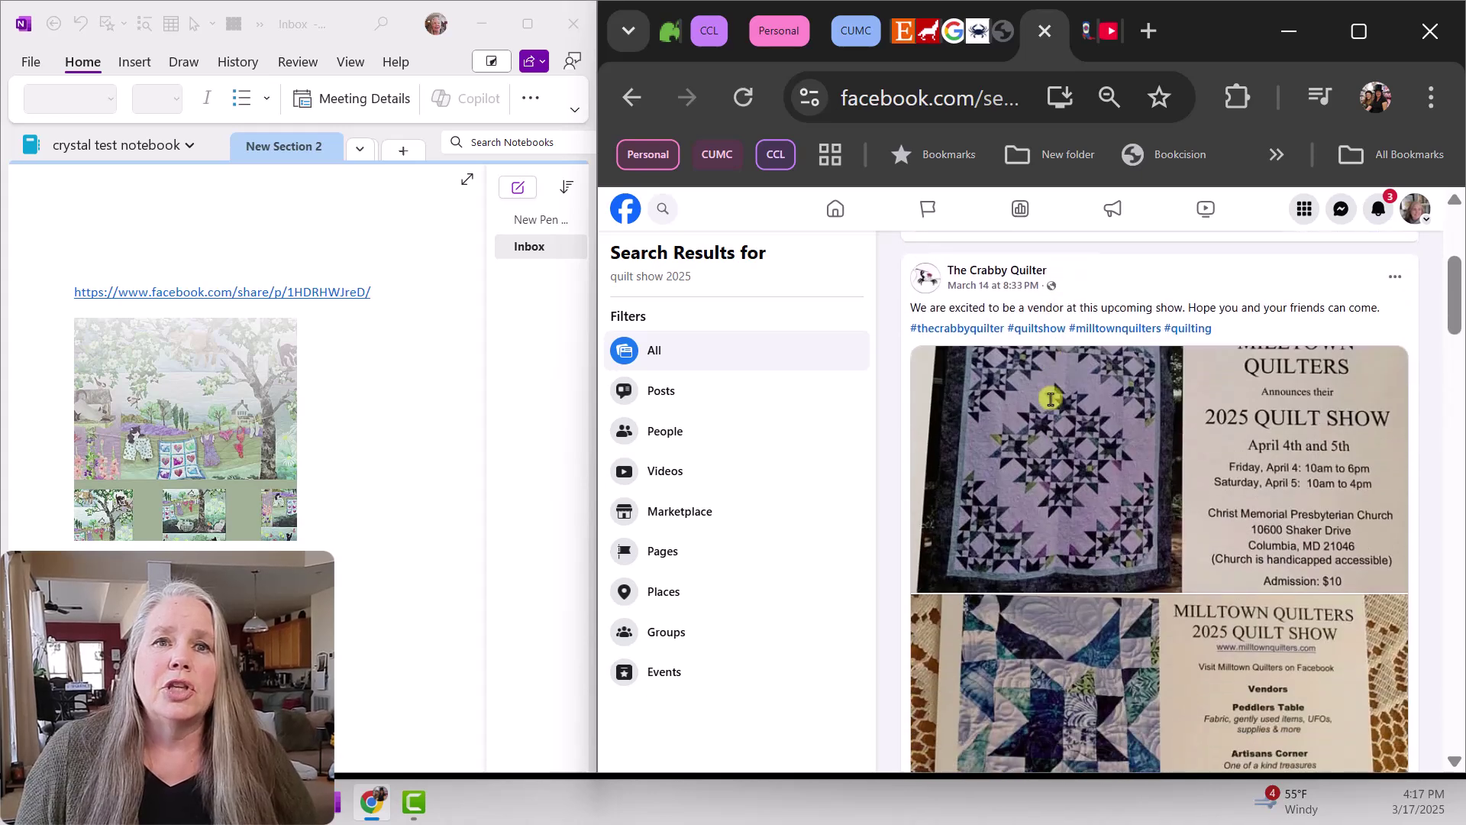
{"action": "scroll", "coordinate": [1051, 405], "scroll_direction": "down", "scroll_amount": 10}
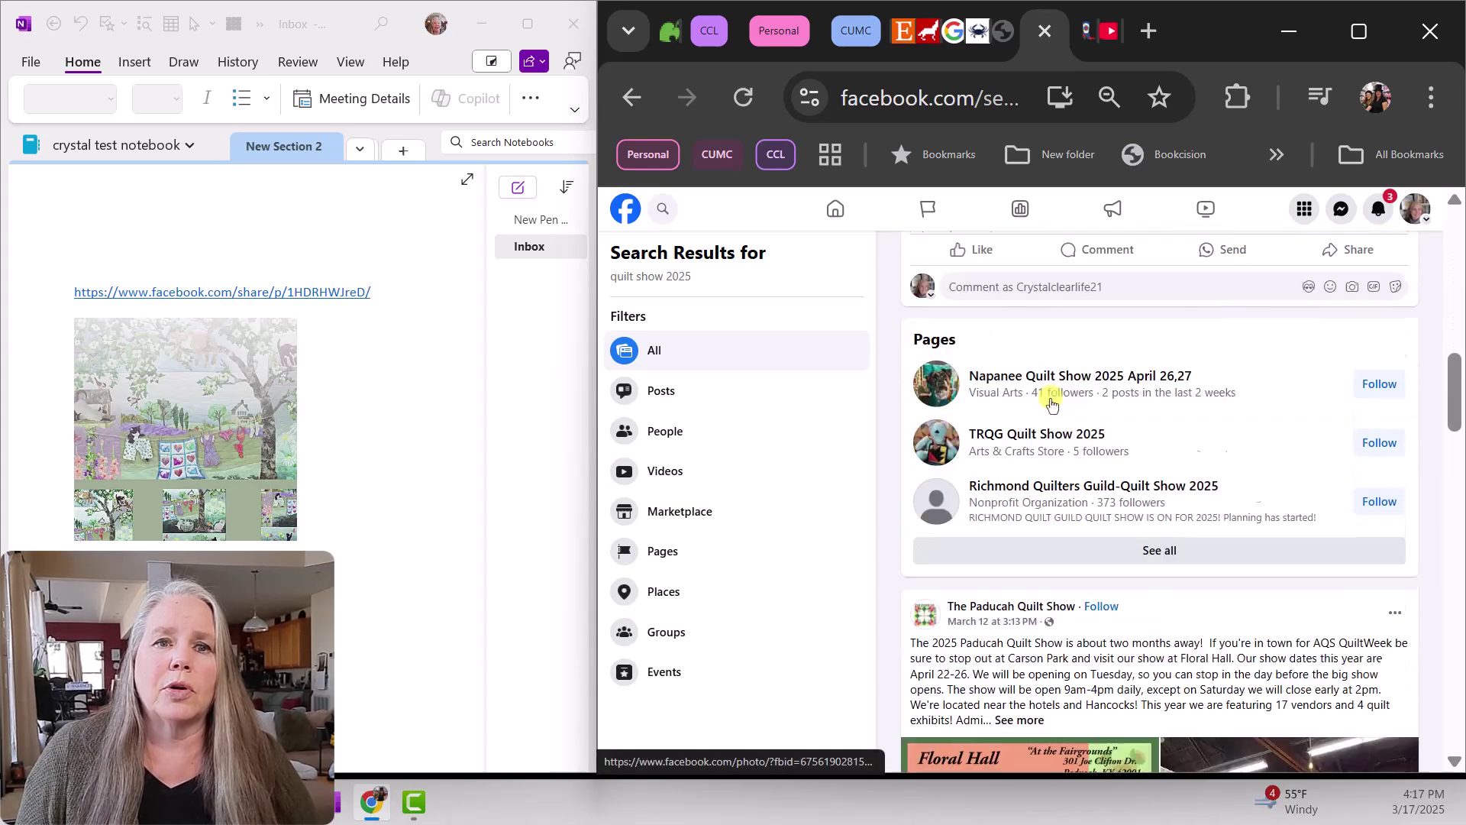
{"action": "scroll", "coordinate": [1050, 405], "scroll_direction": "down", "scroll_amount": 2}
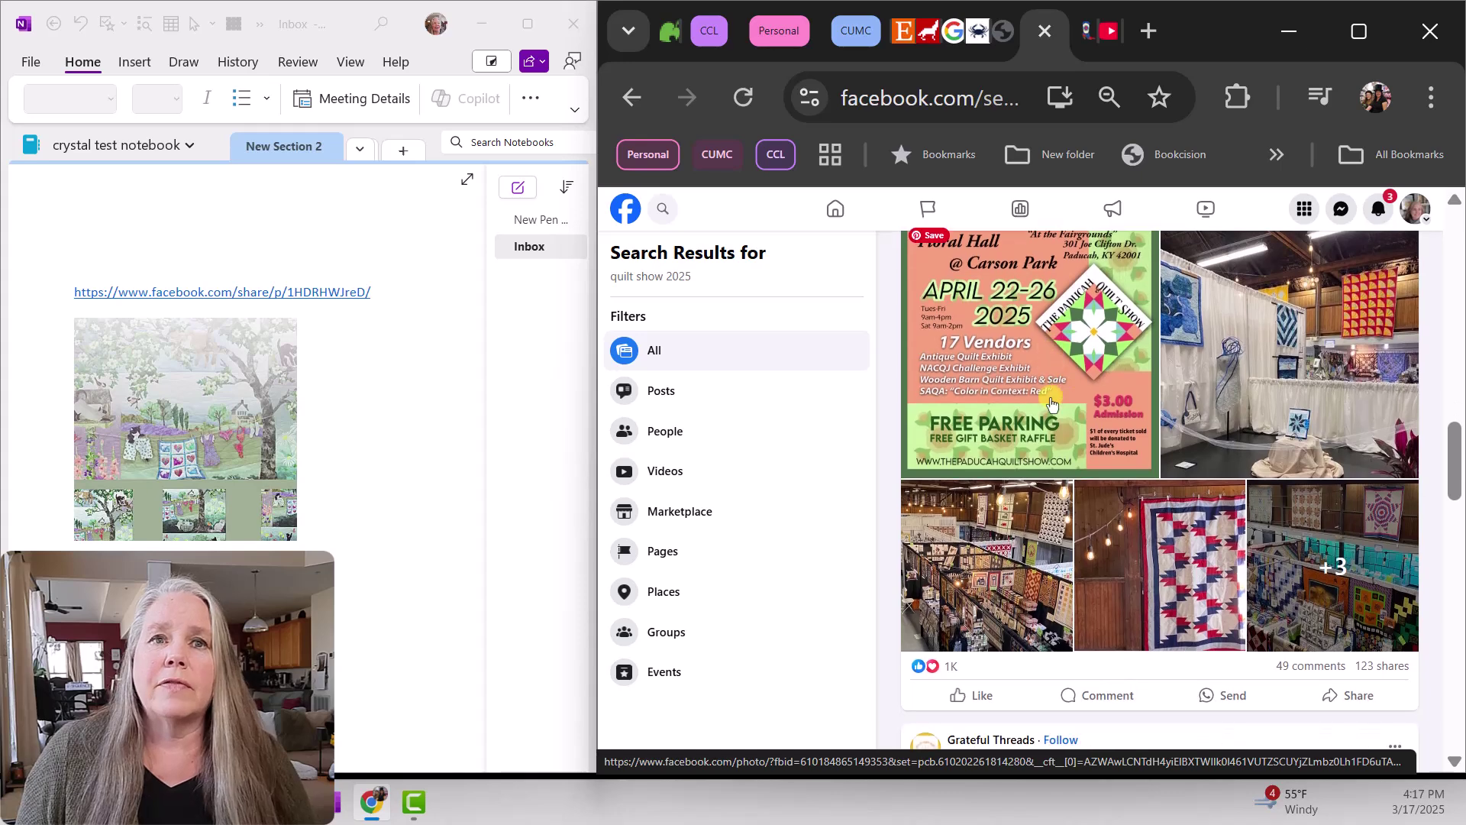
{"action": "scroll", "coordinate": [1050, 402], "scroll_direction": "up", "scroll_amount": 1}
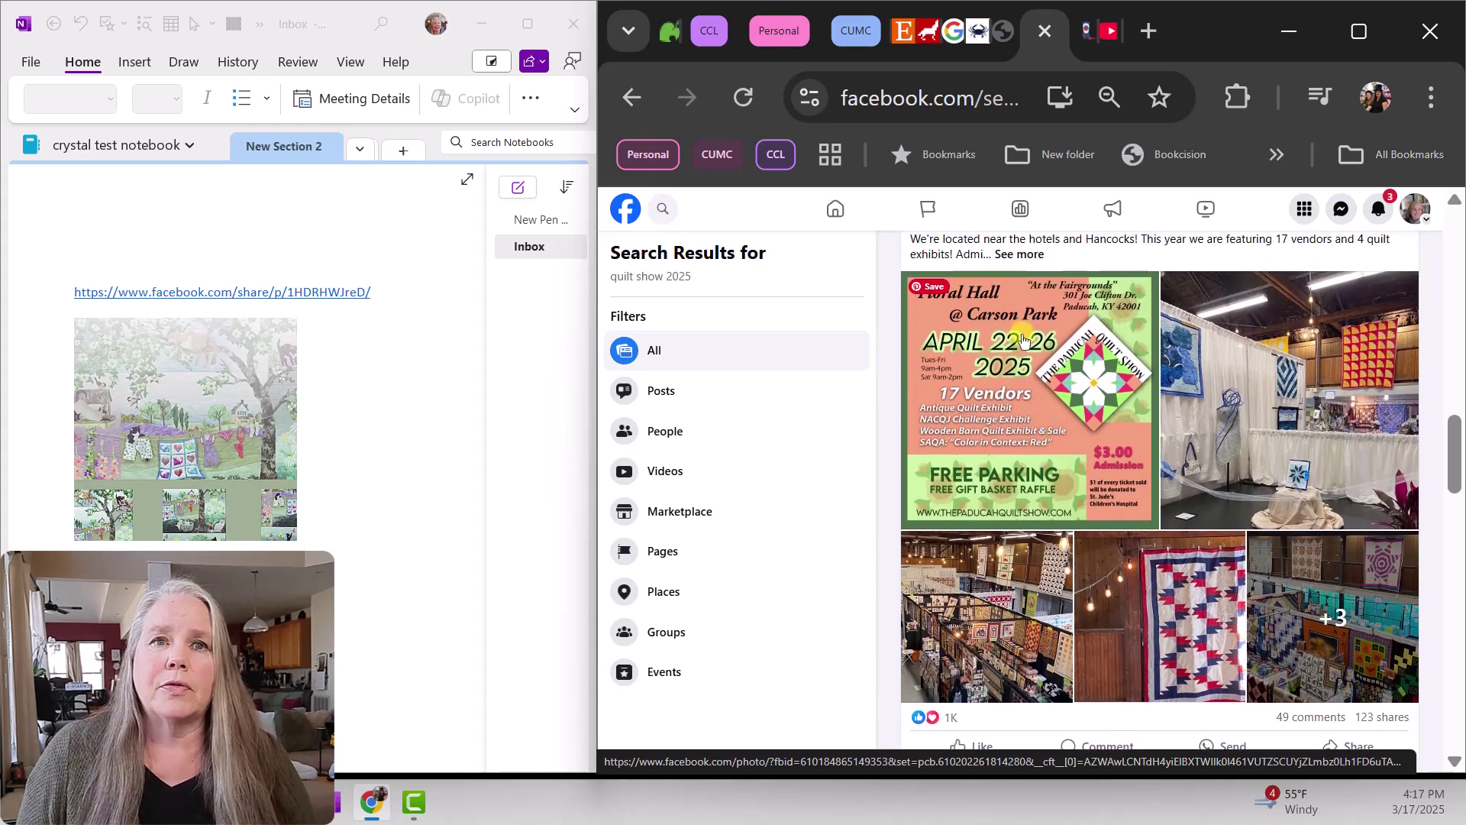
{"action": "scroll", "coordinate": [1051, 401], "scroll_direction": "down", "scroll_amount": 10}
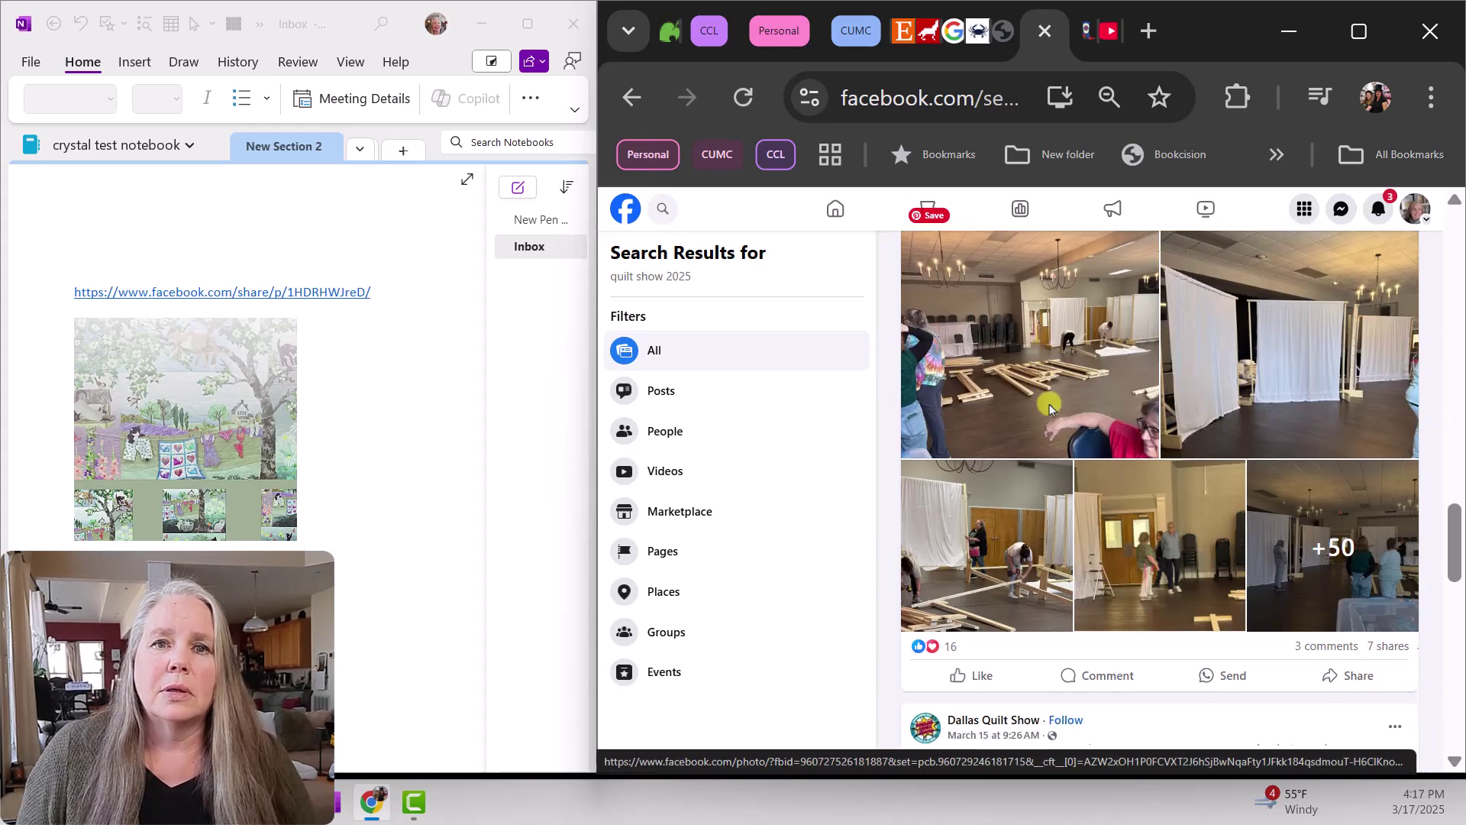
{"action": "scroll", "coordinate": [1049, 409], "scroll_direction": "down", "scroll_amount": 18}
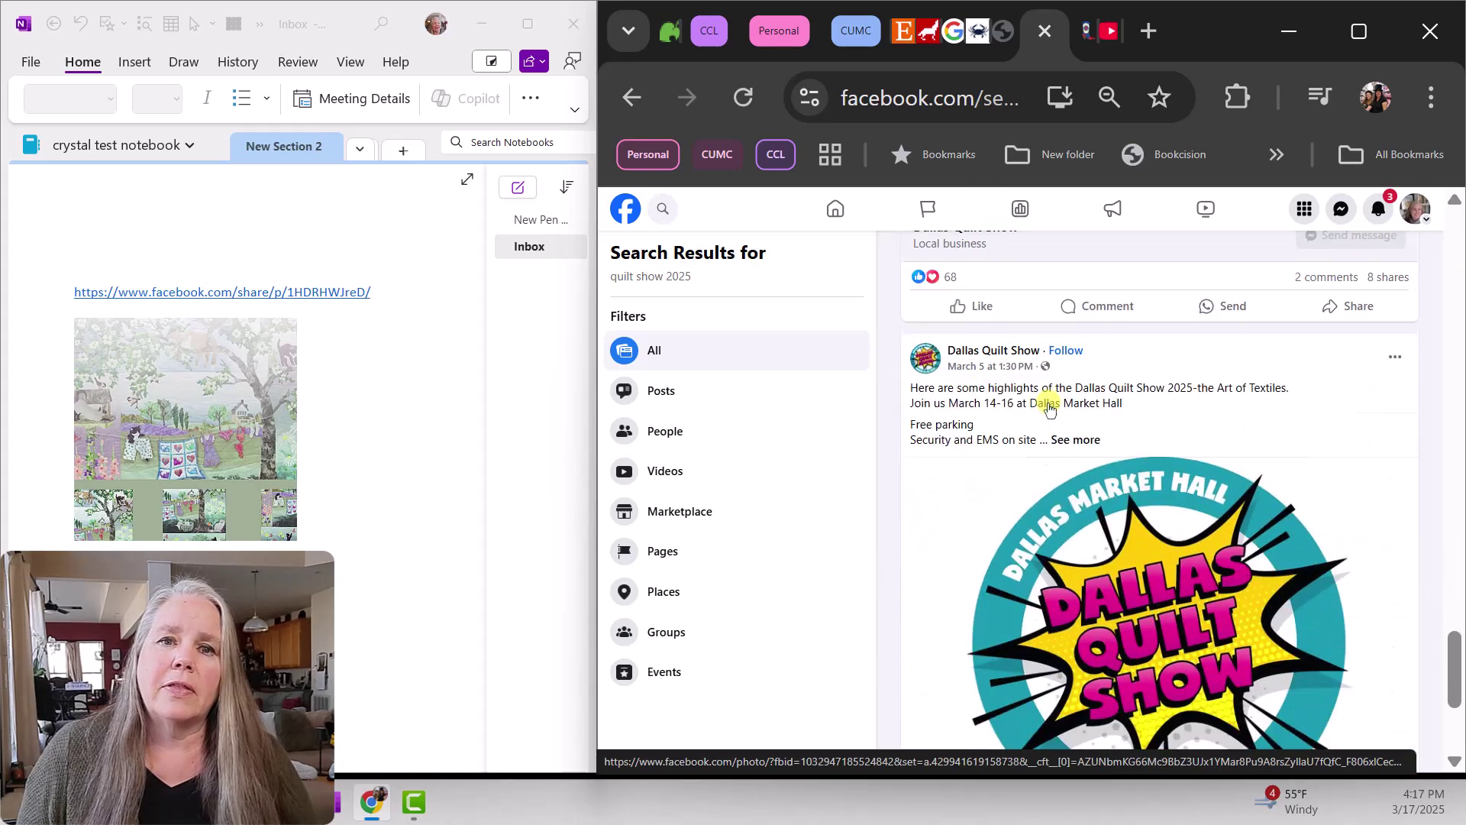
{"action": "scroll", "coordinate": [1049, 408], "scroll_direction": "down", "scroll_amount": 10}
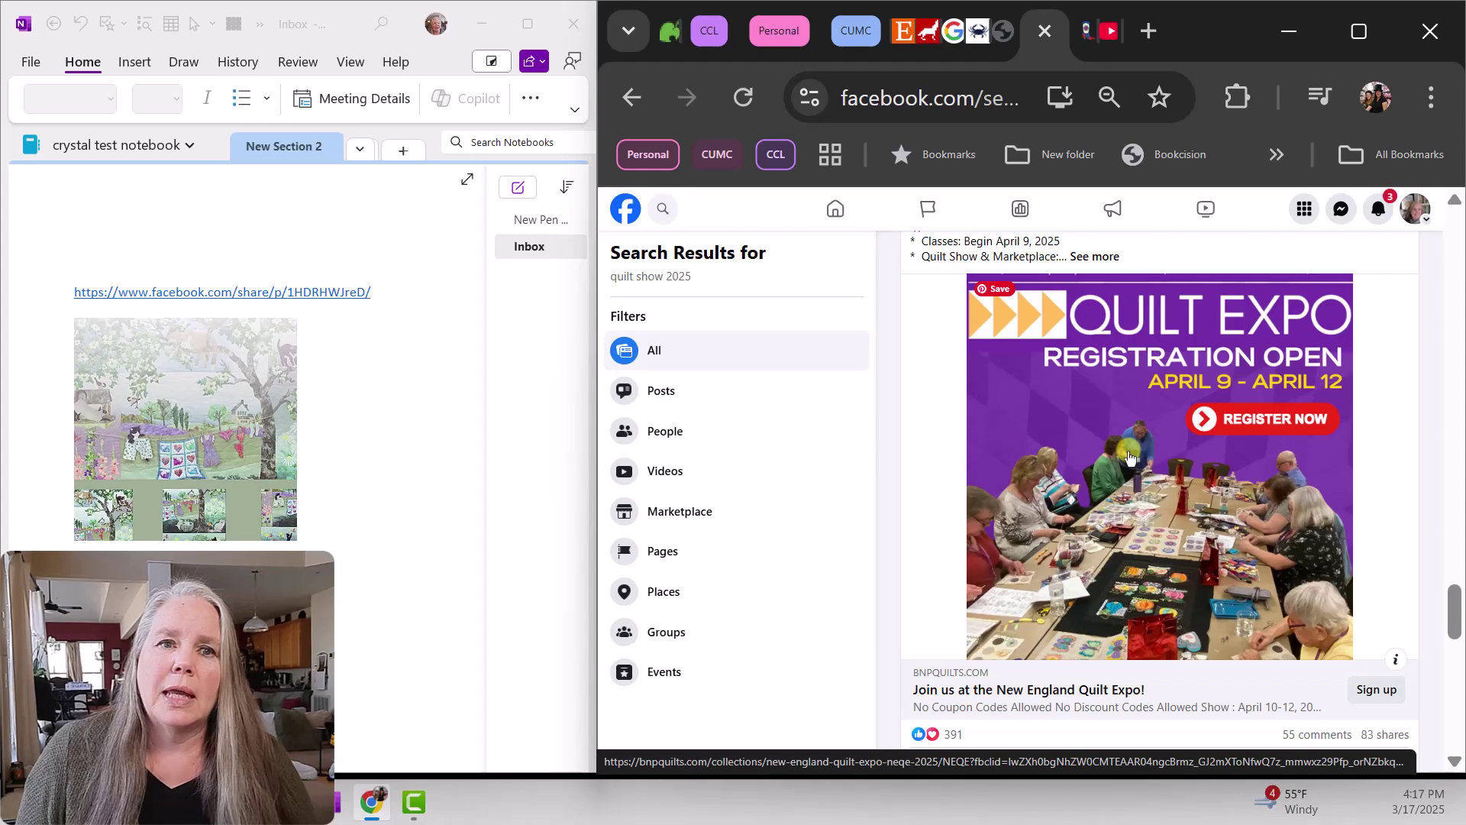
{"action": "scroll", "coordinate": [1129, 456], "scroll_direction": "down", "scroll_amount": 15}
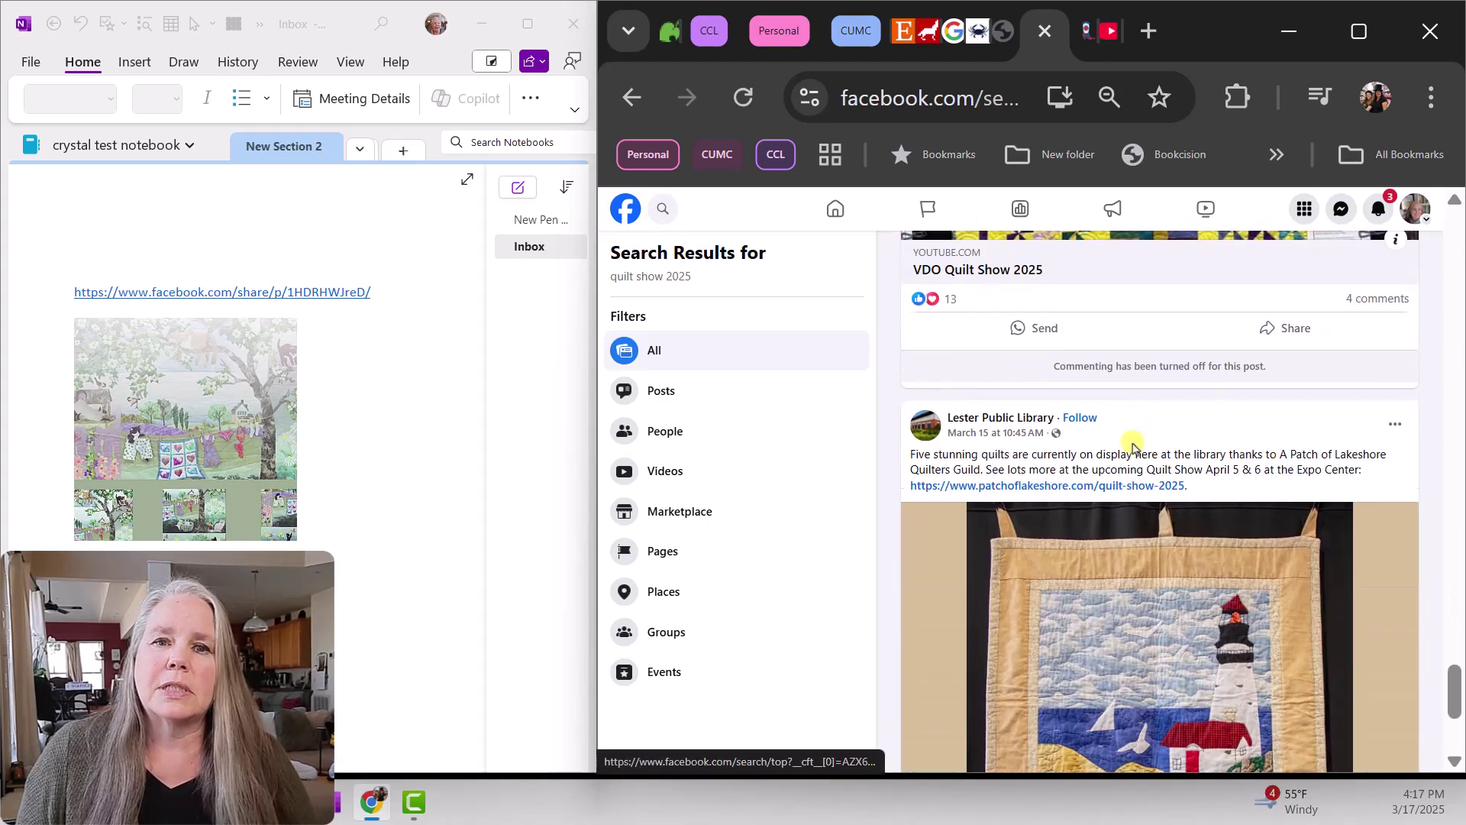
Look through more quilt show posts for event details, ending at The Paducah Quilt Show's March 12 post
{"action": "scroll", "coordinate": [1132, 447], "scroll_direction": "down", "scroll_amount": 15}
{"action": "scroll", "coordinate": [1133, 447], "scroll_direction": "down", "scroll_amount": 10}
{"action": "scroll", "coordinate": [1133, 447], "scroll_direction": "down", "scroll_amount": 5}
{"action": "scroll", "coordinate": [1099, 449], "scroll_direction": "up", "scroll_amount": 7}
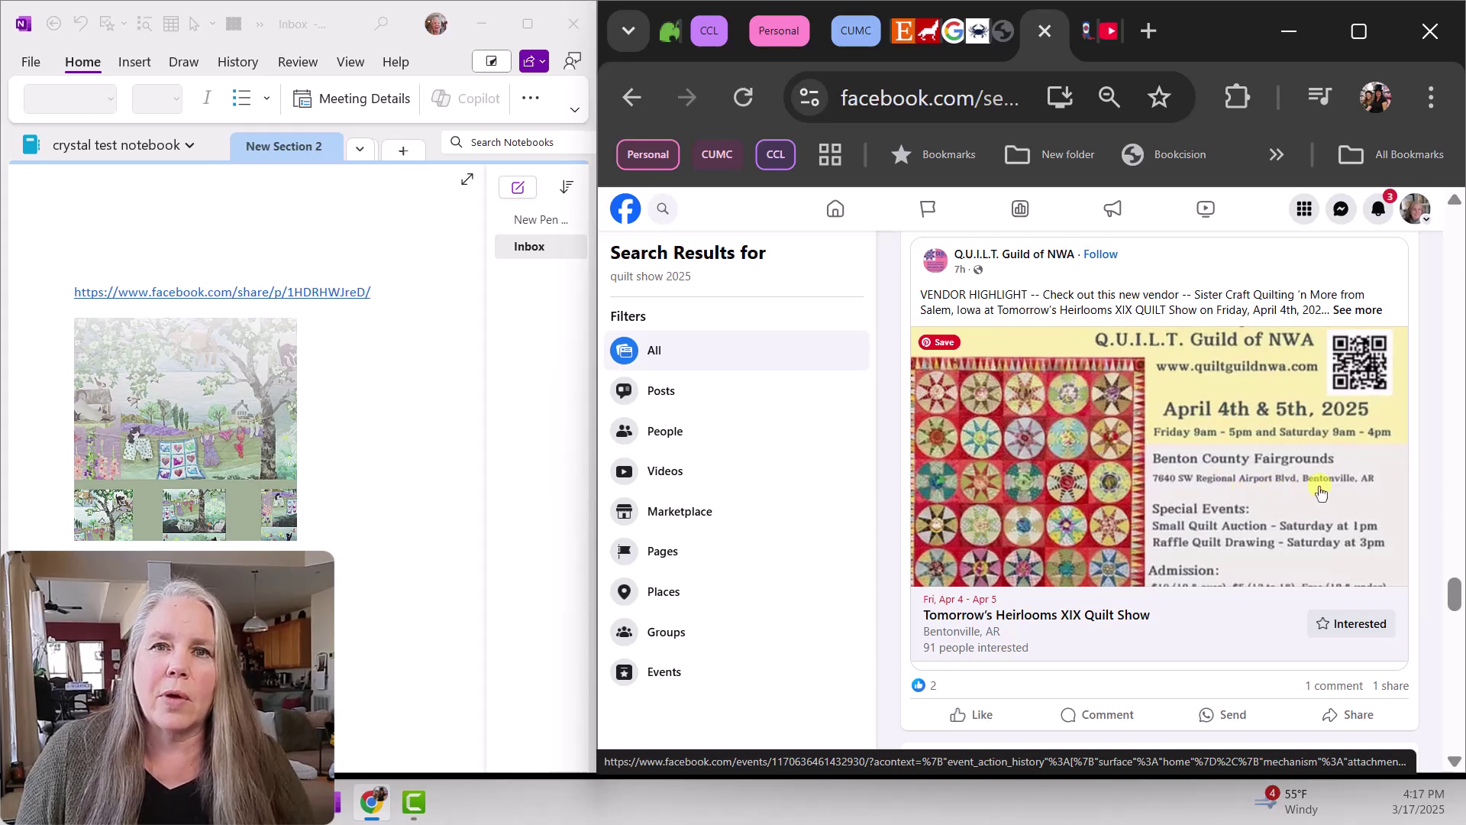
{"action": "scroll", "coordinate": [1140, 488], "scroll_direction": "down", "scroll_amount": 10}
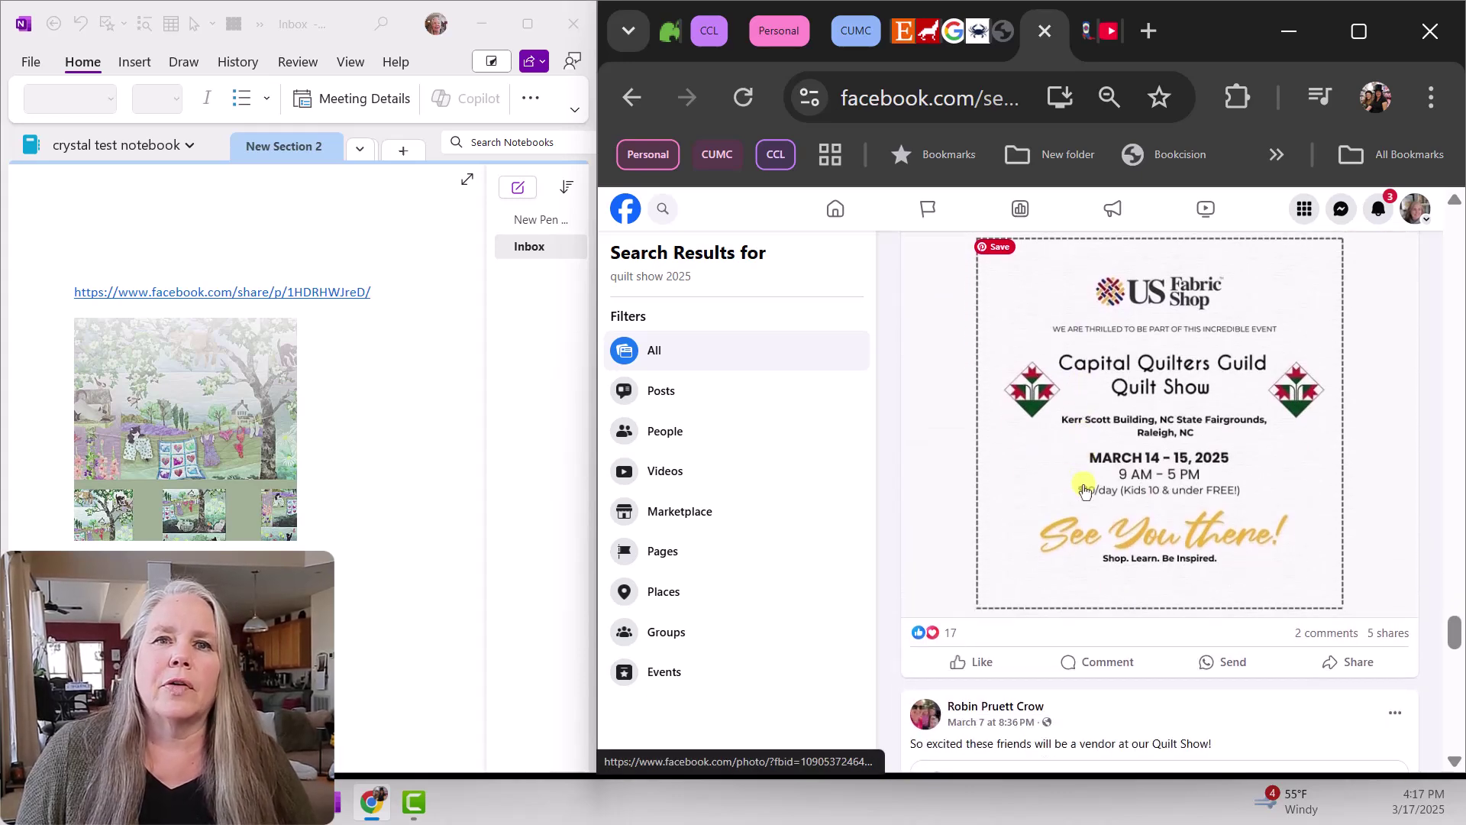
{"action": "scroll", "coordinate": [1085, 489], "scroll_direction": "down", "scroll_amount": 8}
{"action": "scroll", "coordinate": [1086, 487], "scroll_direction": "down", "scroll_amount": 7}
{"action": "scroll", "coordinate": [1087, 481], "scroll_direction": "up", "scroll_amount": 5}
{"action": "scroll", "coordinate": [1087, 477], "scroll_direction": "down", "scroll_amount": 6}
{"action": "scroll", "coordinate": [1085, 473], "scroll_direction": "up", "scroll_amount": 10}
{"action": "scroll", "coordinate": [1082, 468], "scroll_direction": "up", "scroll_amount": 10}
{"action": "scroll", "coordinate": [1077, 469], "scroll_direction": "up", "scroll_amount": 10}
{"action": "scroll", "coordinate": [1077, 463], "scroll_direction": "up", "scroll_amount": 4}
{"action": "scroll", "coordinate": [1268, 529], "scroll_direction": "down", "scroll_amount": 1}
{"action": "scroll", "coordinate": [1221, 458], "scroll_direction": "up", "scroll_amount": 1}
Check the options of The Paducah Quilt Show post and expand its full text
{"action": "mouse_move", "coordinate": [1039, 266]}
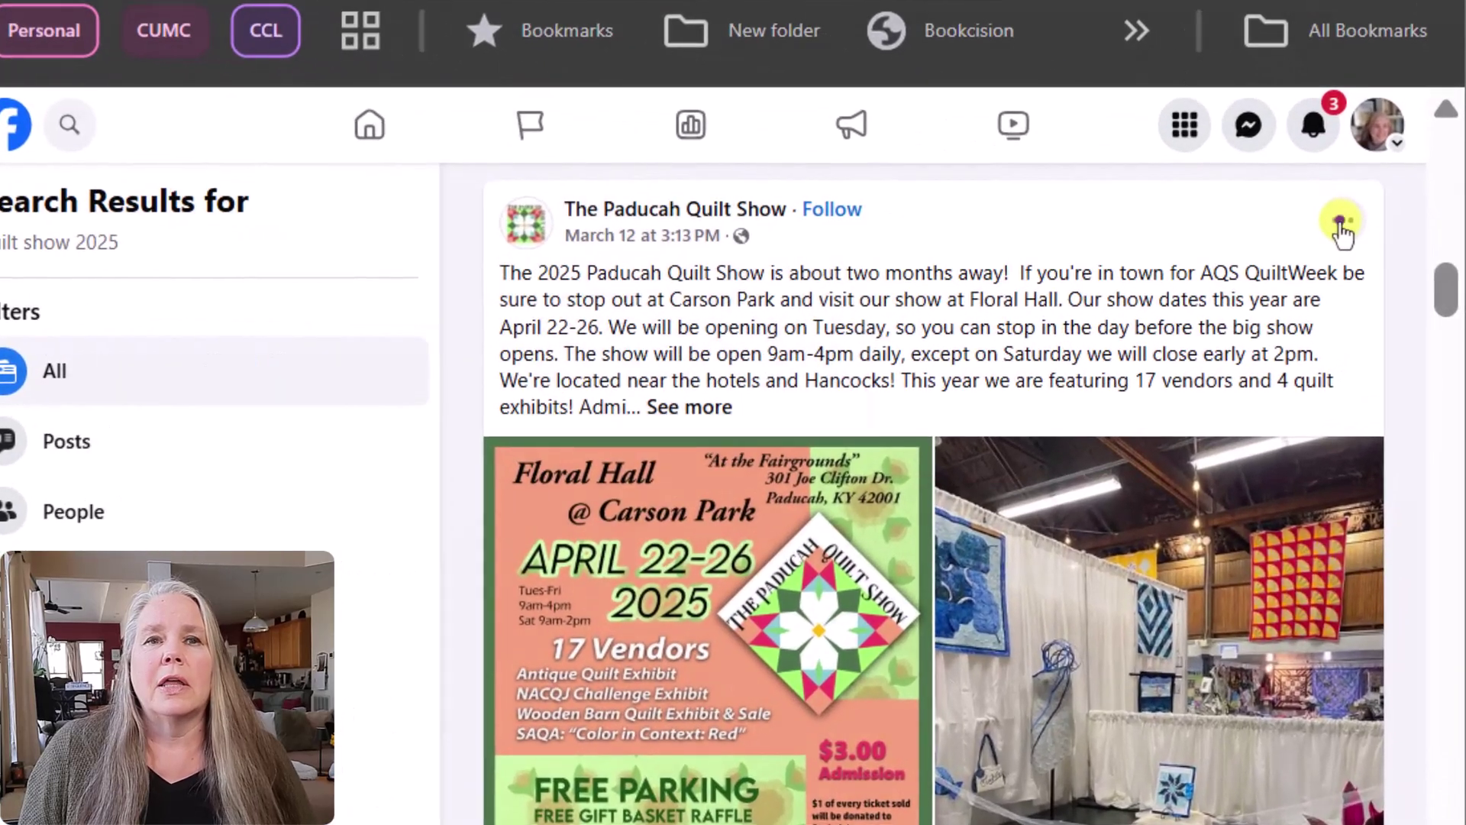
{"action": "left_click", "coordinate": [1391, 266]}
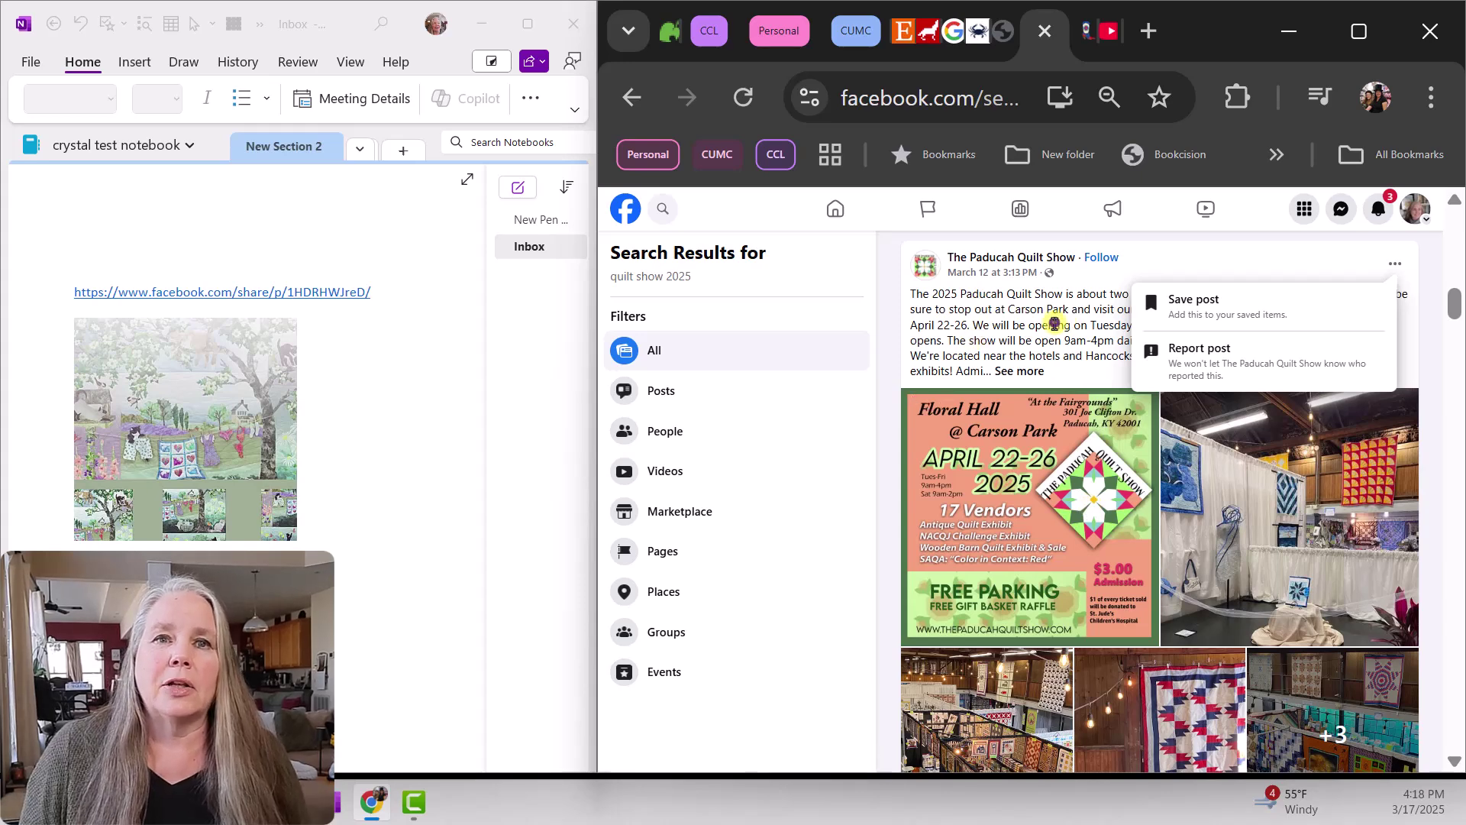
{"action": "left_click", "coordinate": [1055, 323]}
{"action": "left_click", "coordinate": [1021, 371]}
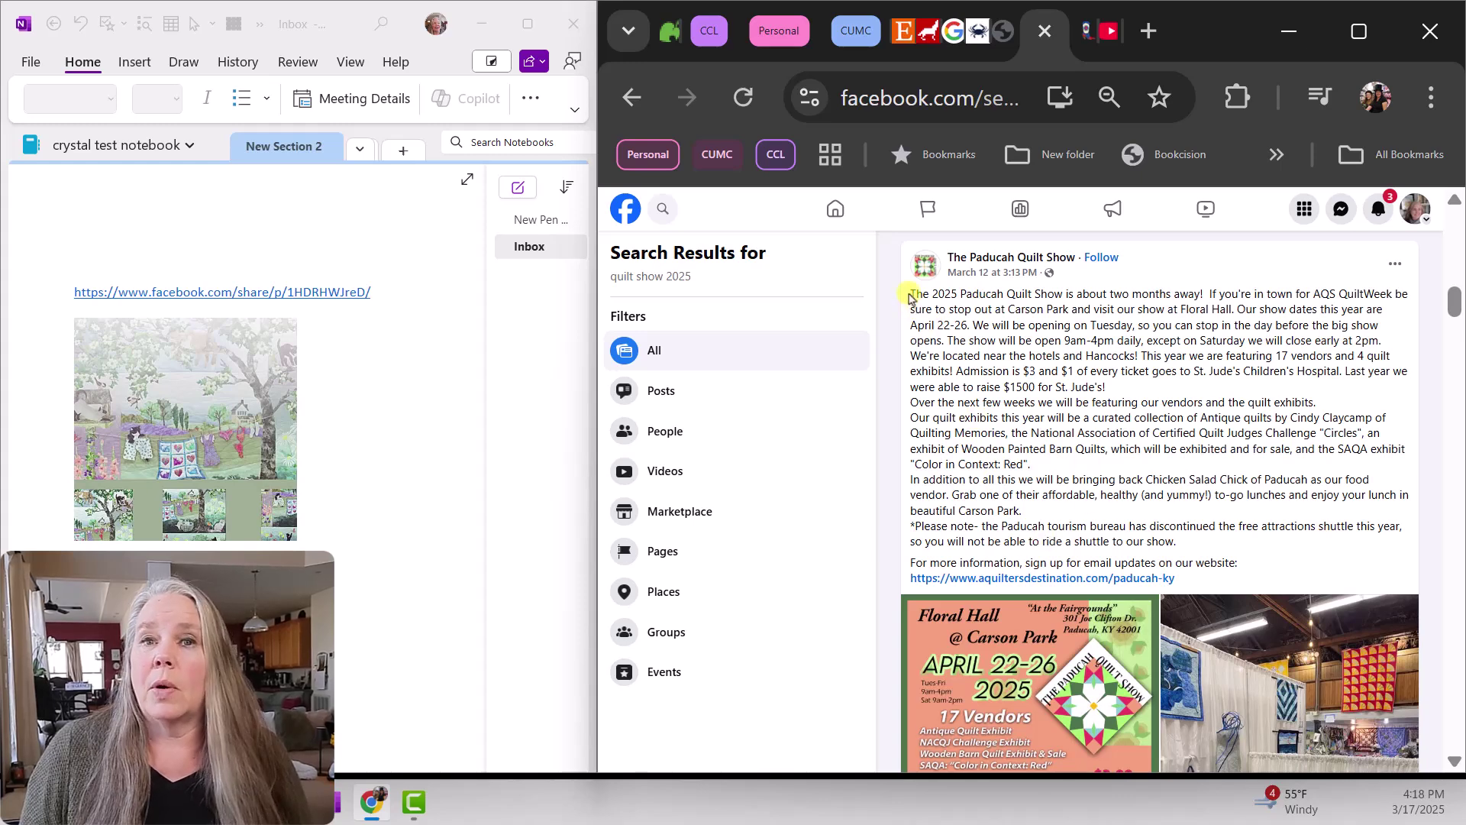
Copy the full Paducah post text and paste it with source formatting below the quilt image on the OneNote Inbox page
{"action": "left_click_drag", "start_coordinate": [908, 295], "coordinate": [1279, 581]}
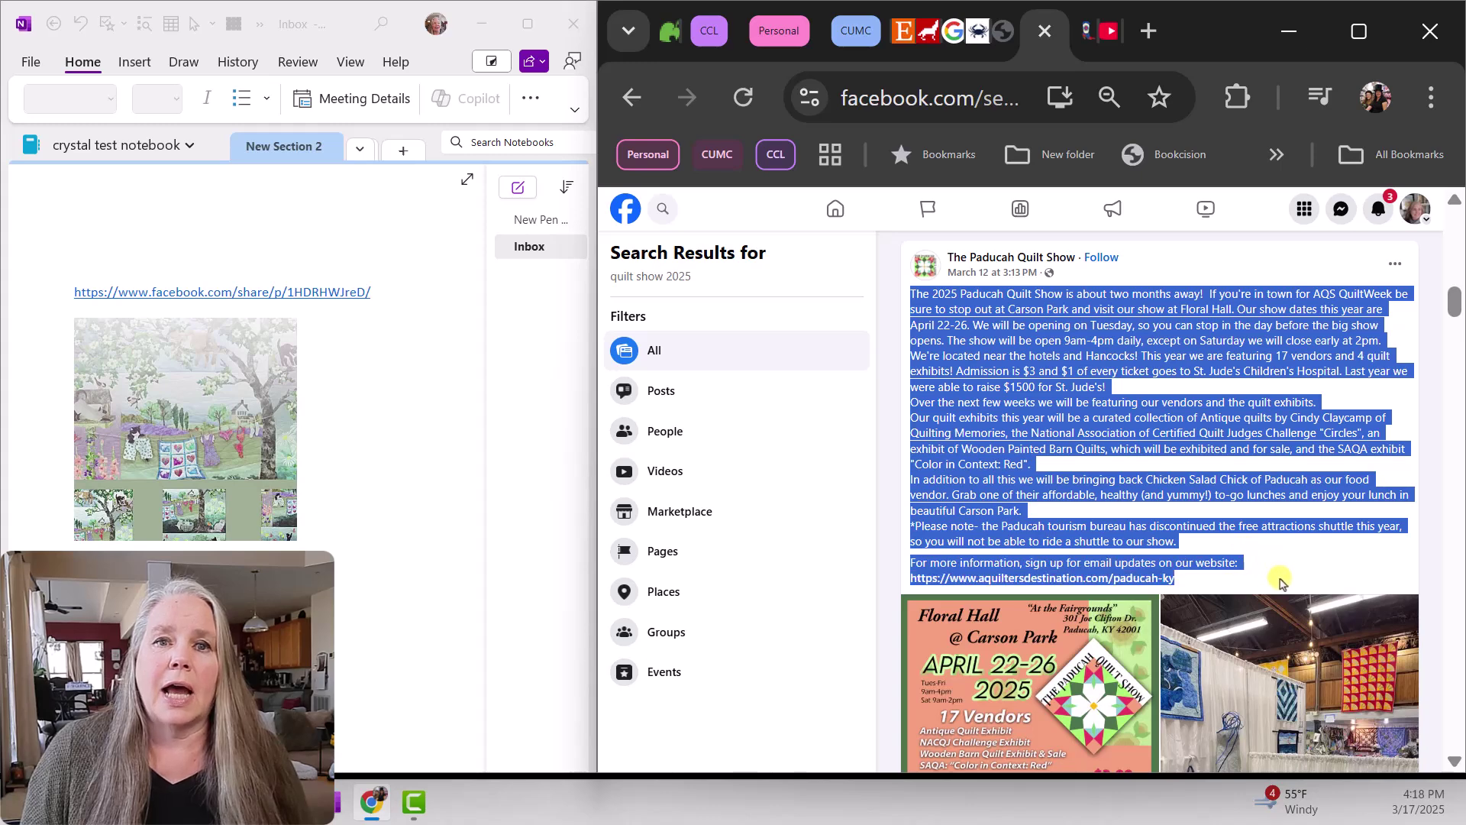
{"action": "right_click", "coordinate": [1043, 410]}
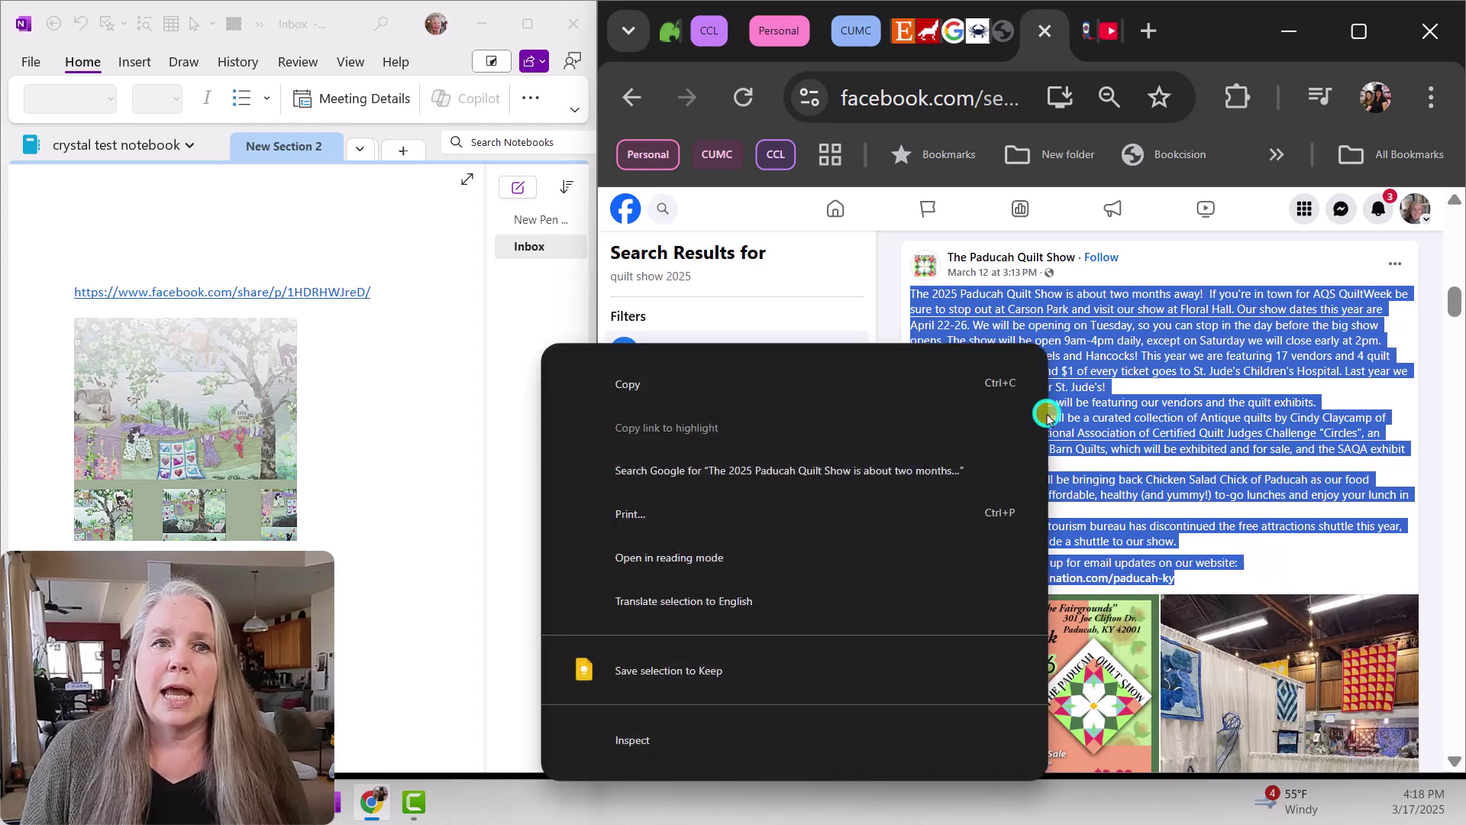
{"action": "left_click", "coordinate": [723, 392]}
{"action": "key", "text": "alt+Tab"}
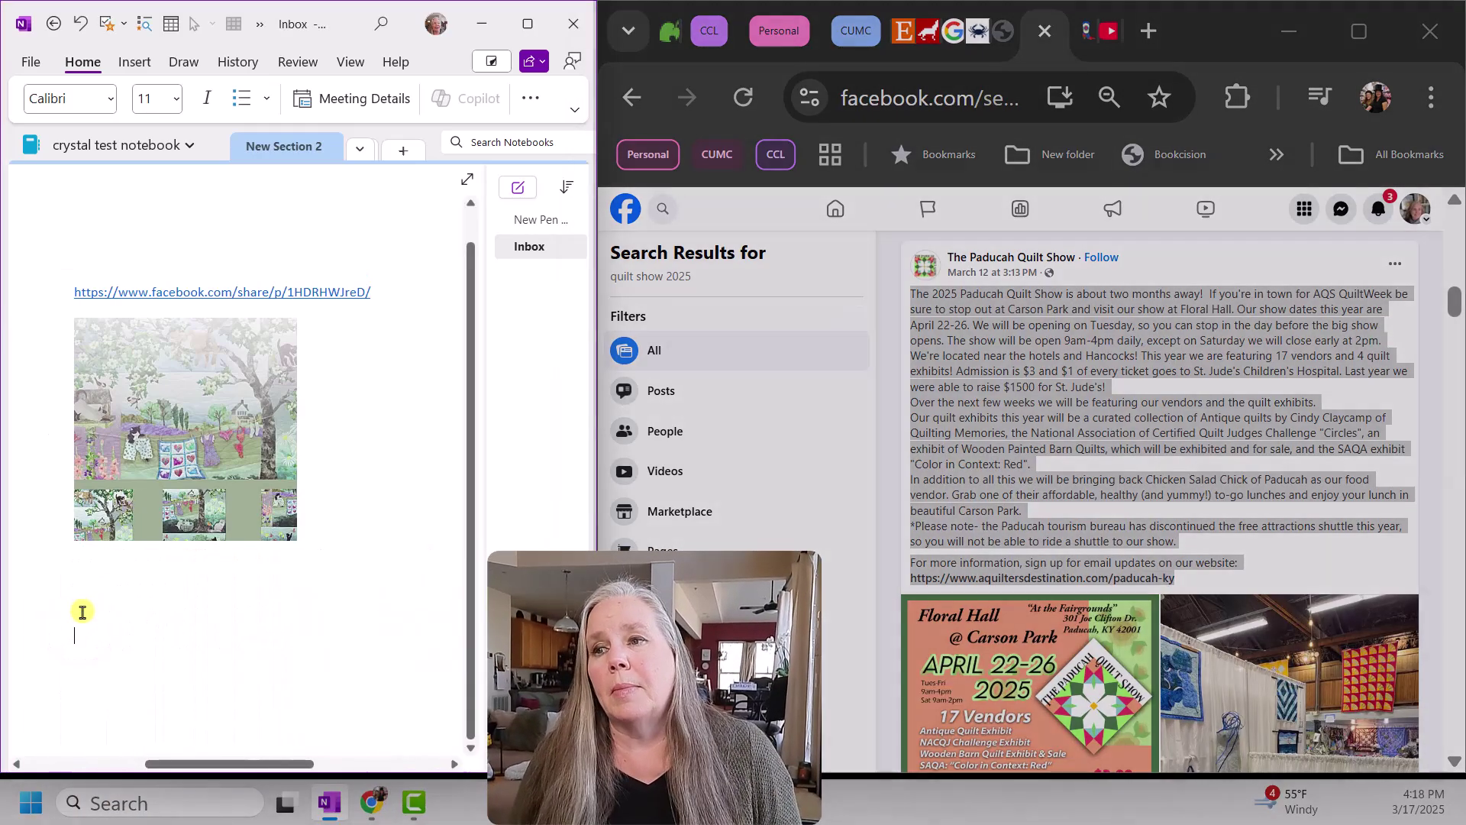
{"action": "right_click", "coordinate": [83, 623]}
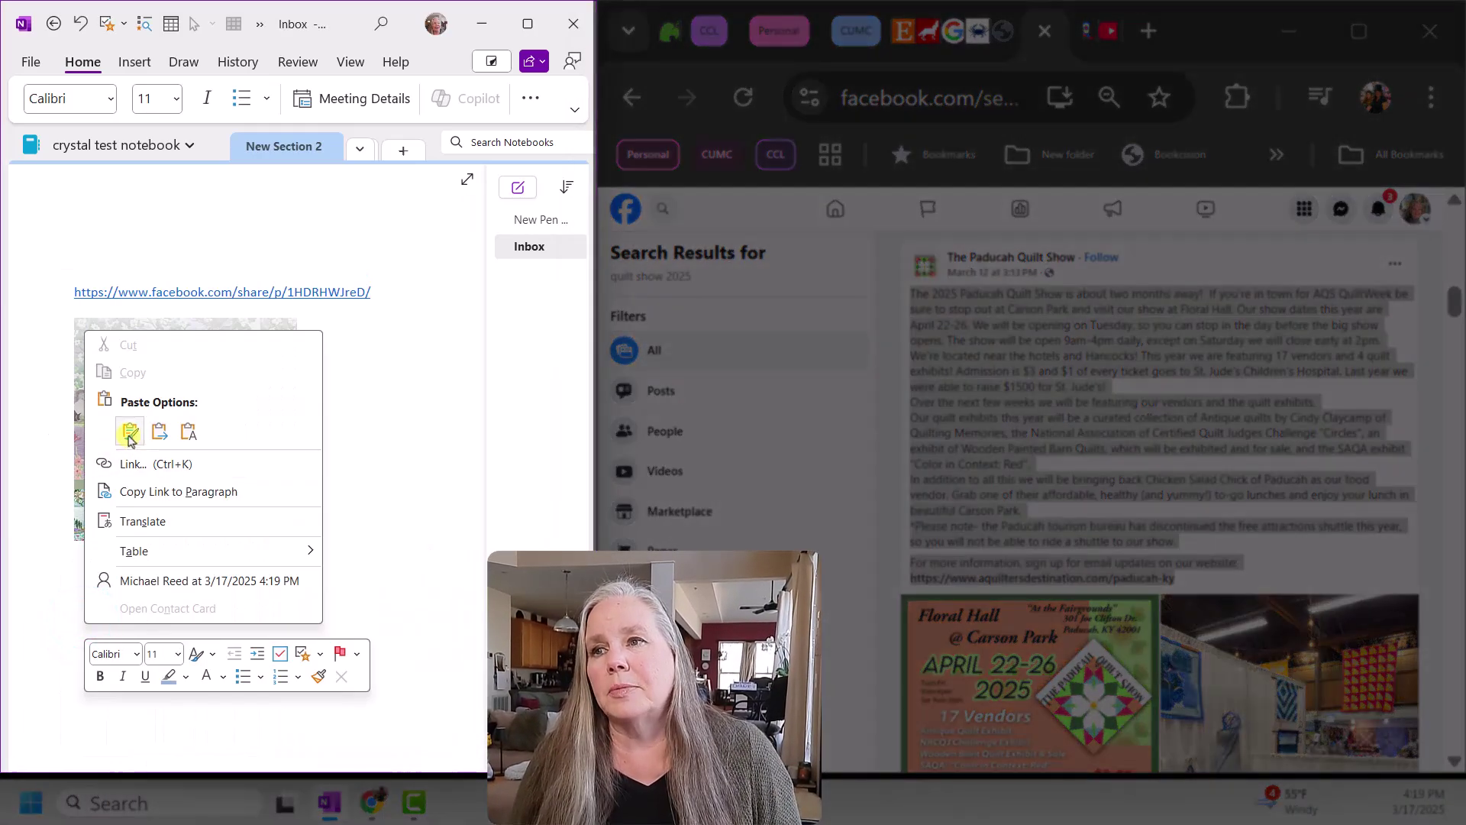
{"action": "left_click", "coordinate": [131, 431]}
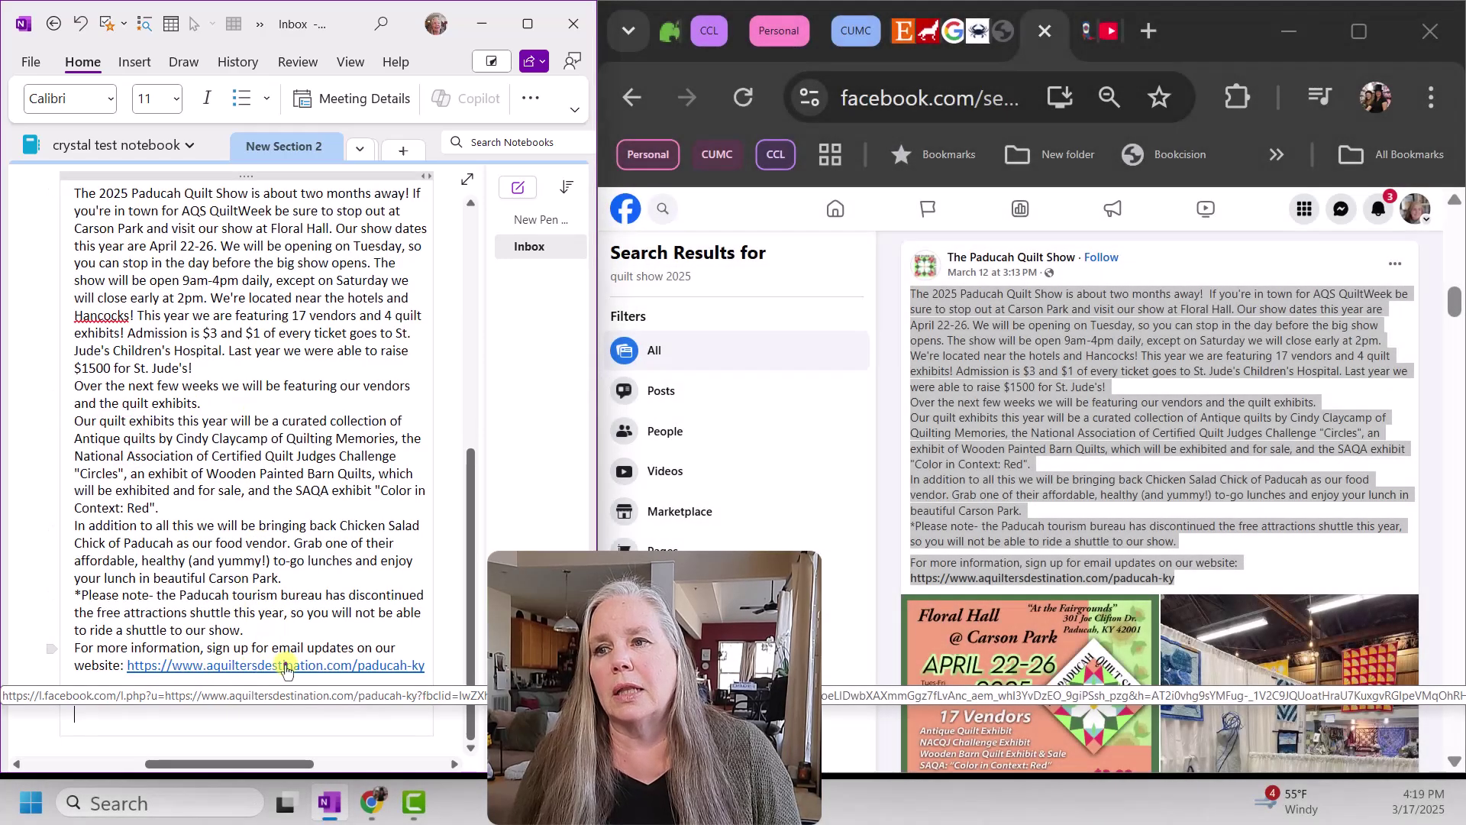
Check the website link and the source link at the end of the pasted Paducah text
{"action": "left_click", "coordinate": [287, 665]}
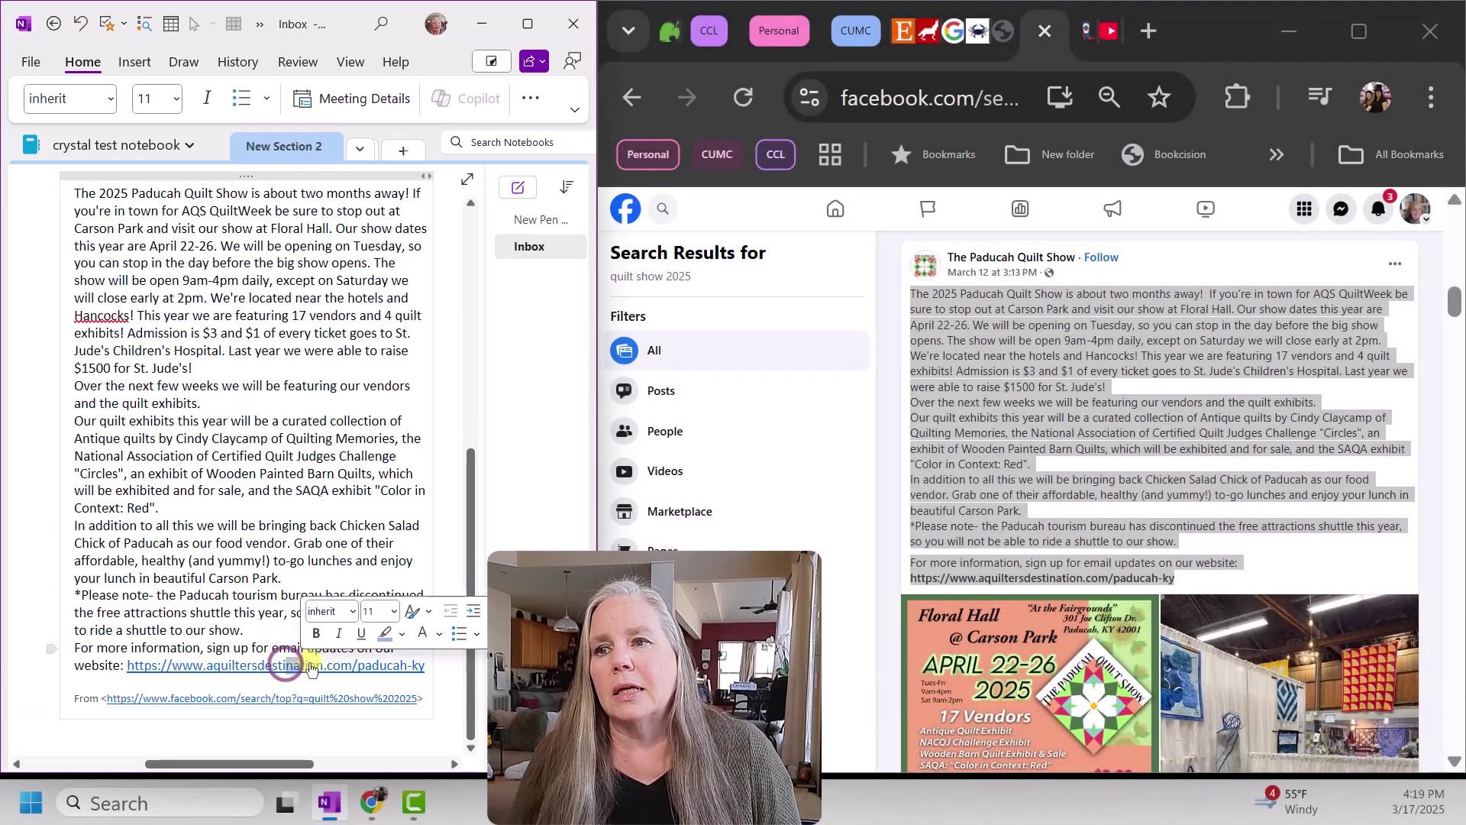
{"action": "left_click", "coordinate": [336, 527]}
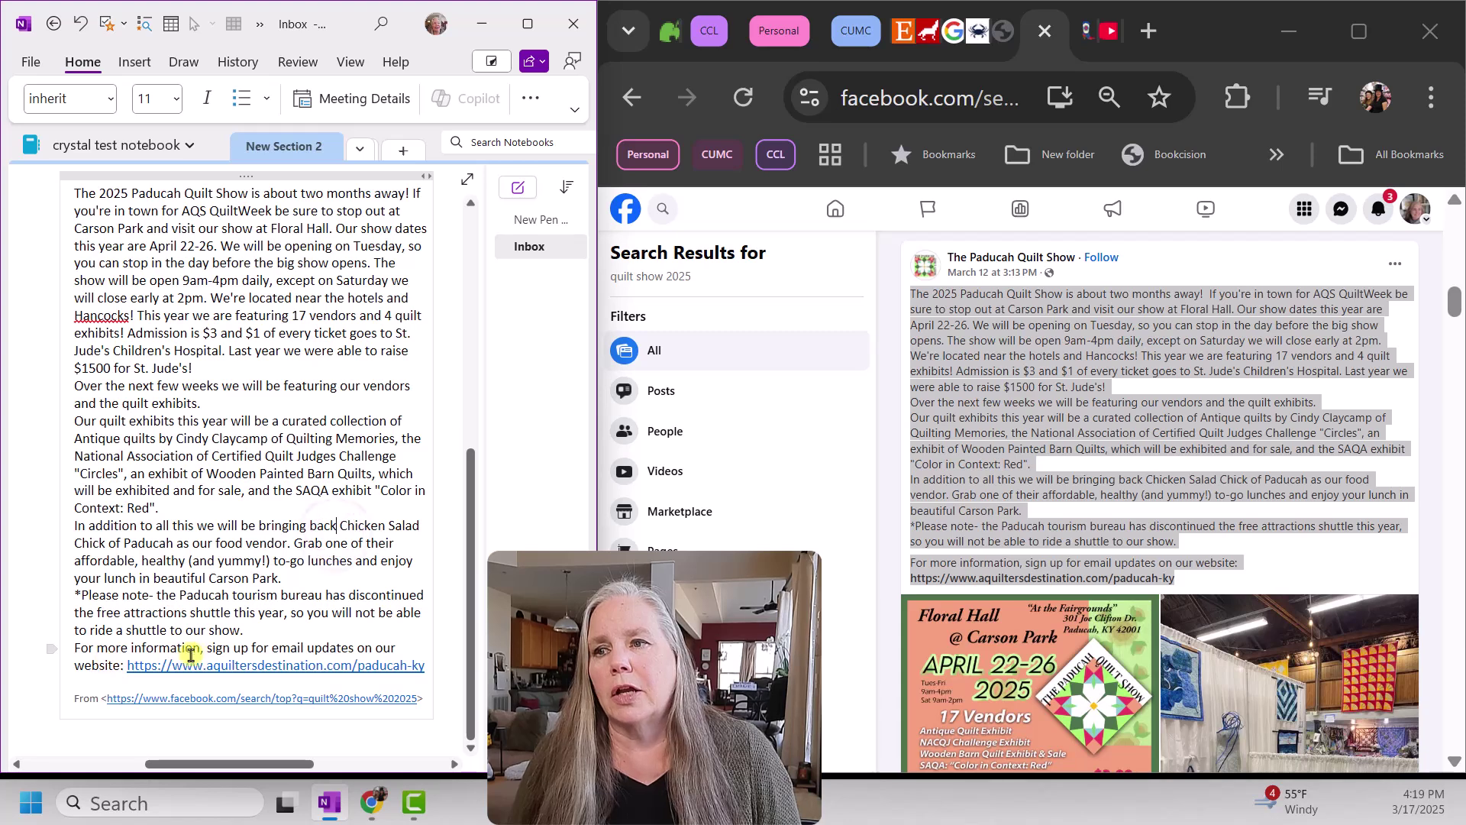
{"action": "scroll", "coordinate": [331, 649], "scroll_direction": "down", "scroll_amount": 3}
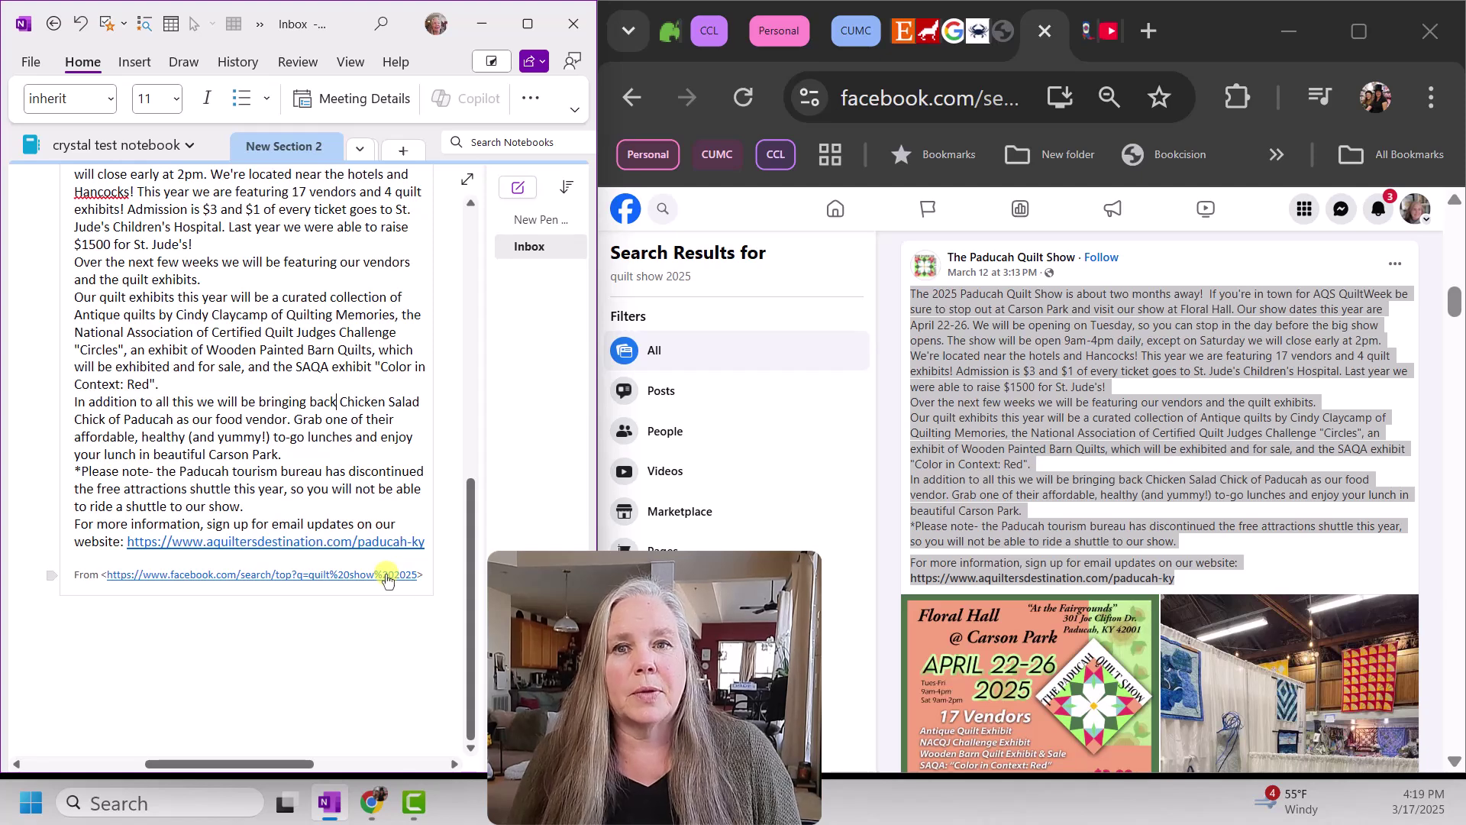
Return to the Facebook post, open the April 22-26 Floral Hall flyer at full size and copy the image
{"action": "left_click", "coordinate": [1286, 552]}
{"action": "scroll", "coordinate": [1286, 550], "scroll_direction": "down", "scroll_amount": 5}
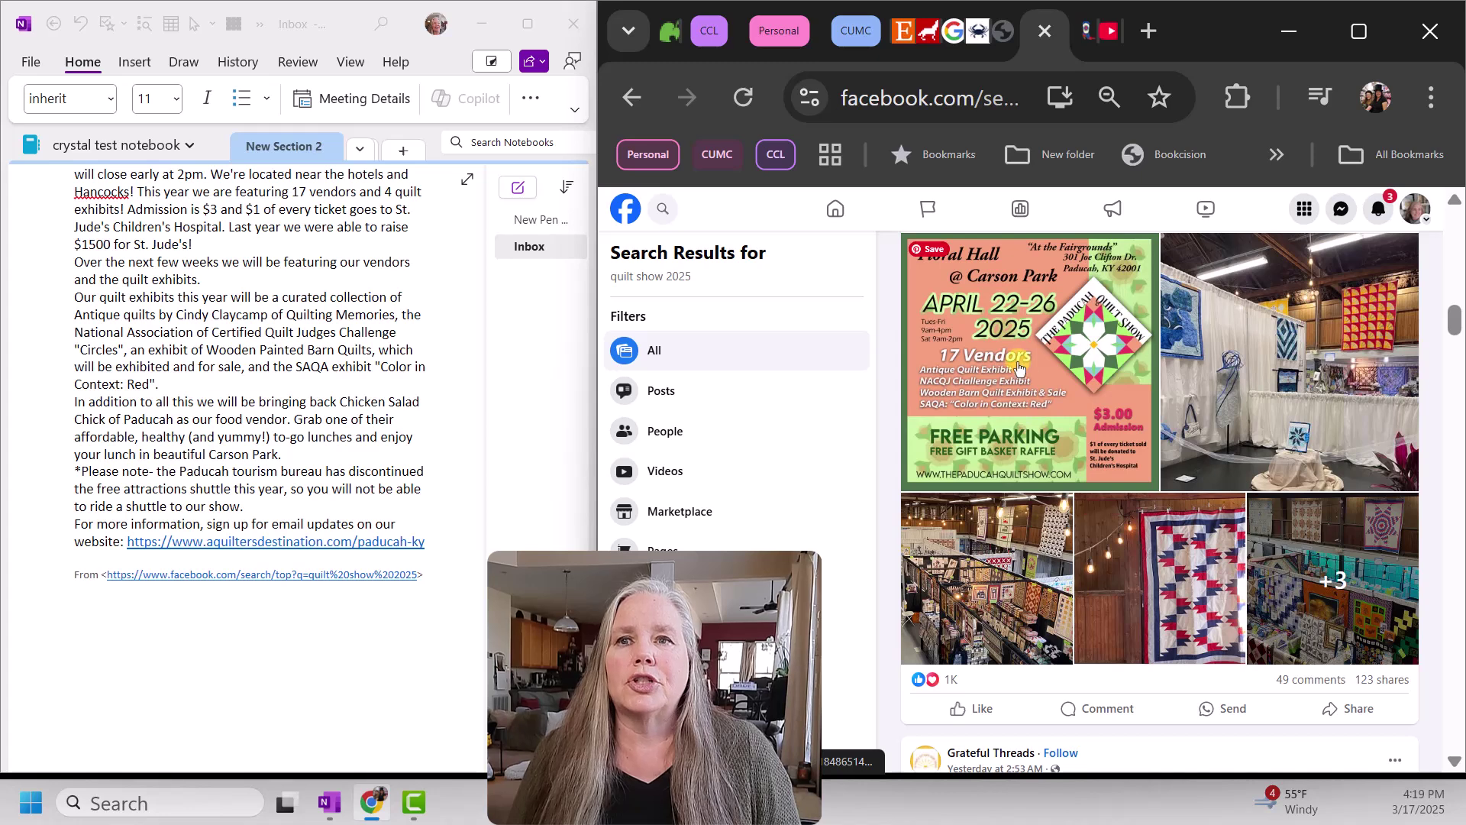
{"action": "left_click", "coordinate": [1030, 374]}
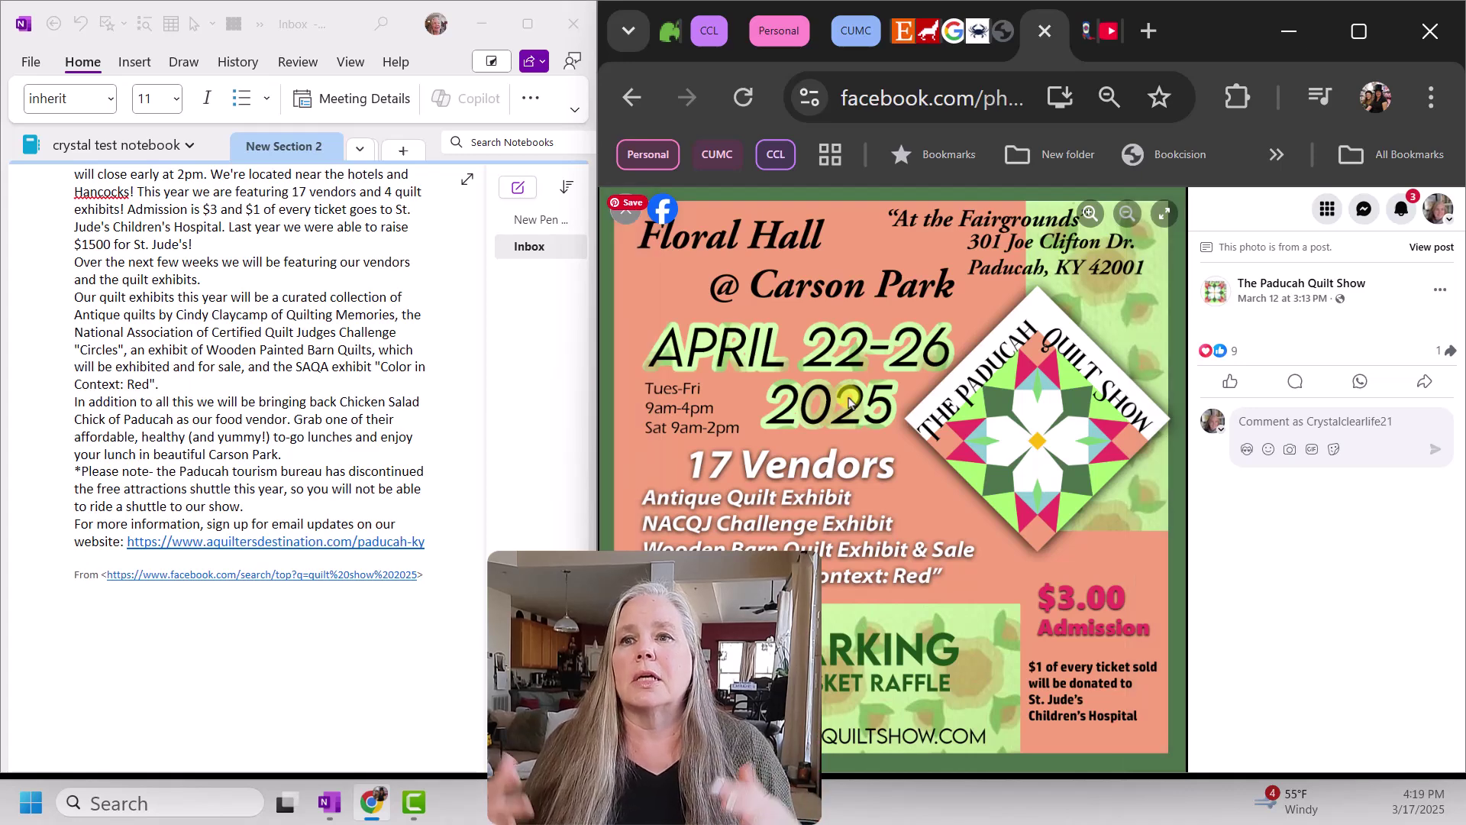
{"action": "right_click", "coordinate": [901, 413]}
{"action": "left_click", "coordinate": [939, 375]}
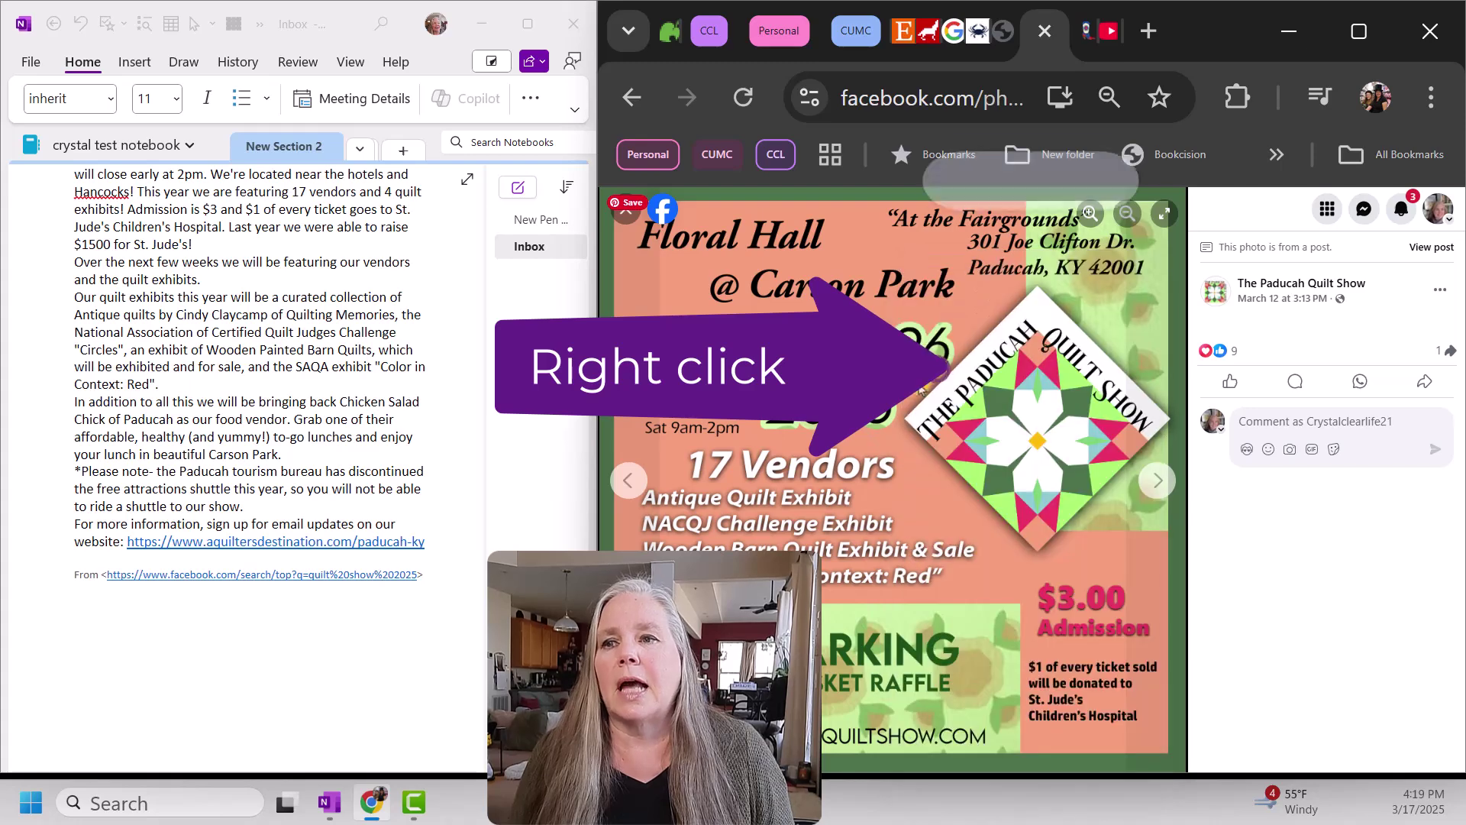
Paste the flyer image in OneNote on a new line directly below the source link of the Paducah text
{"action": "left_click", "coordinate": [305, 615]}
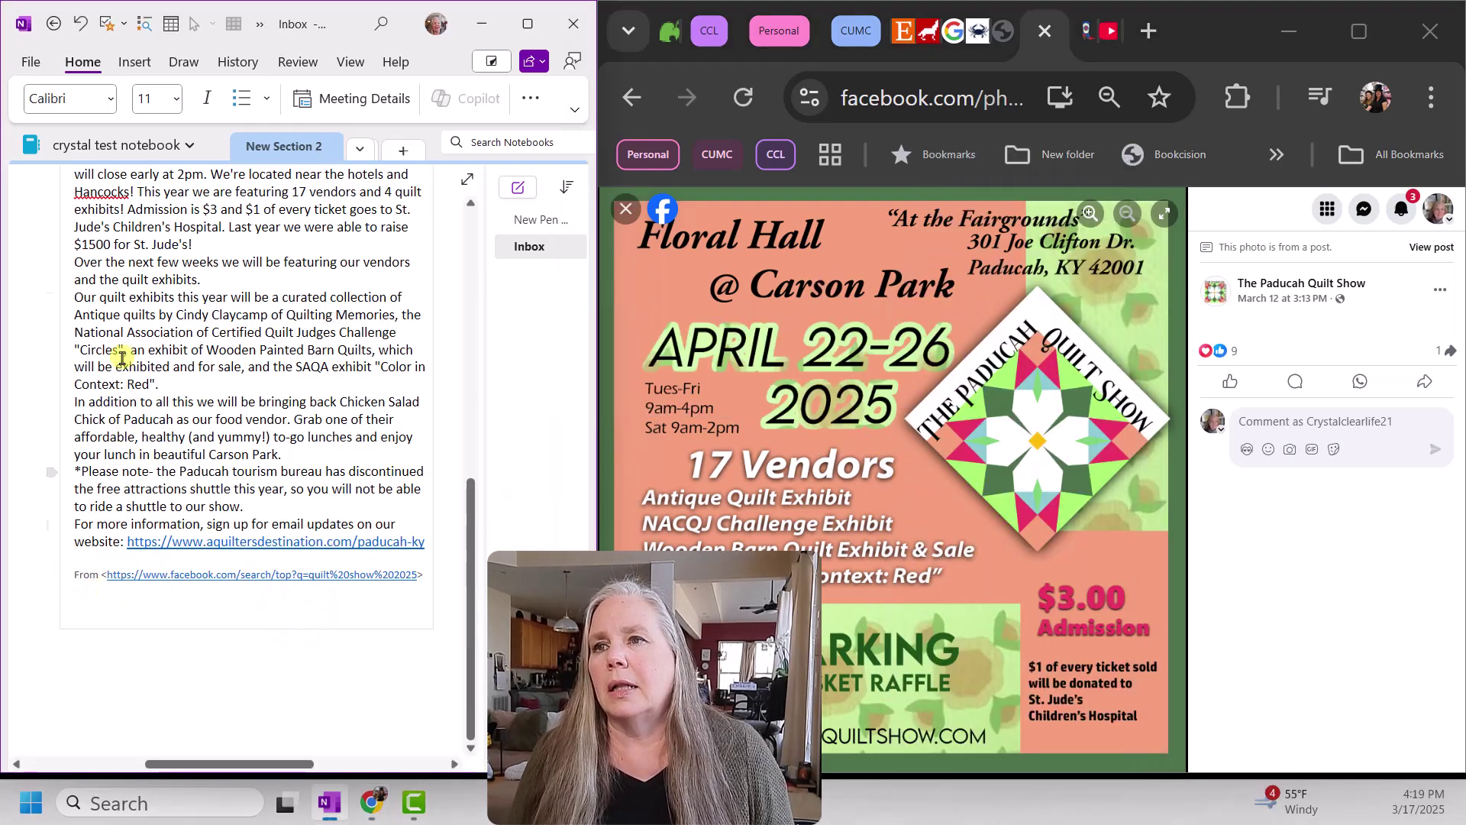
{"action": "left_click_drag", "start_coordinate": [118, 308], "coordinate": [112, 461]}
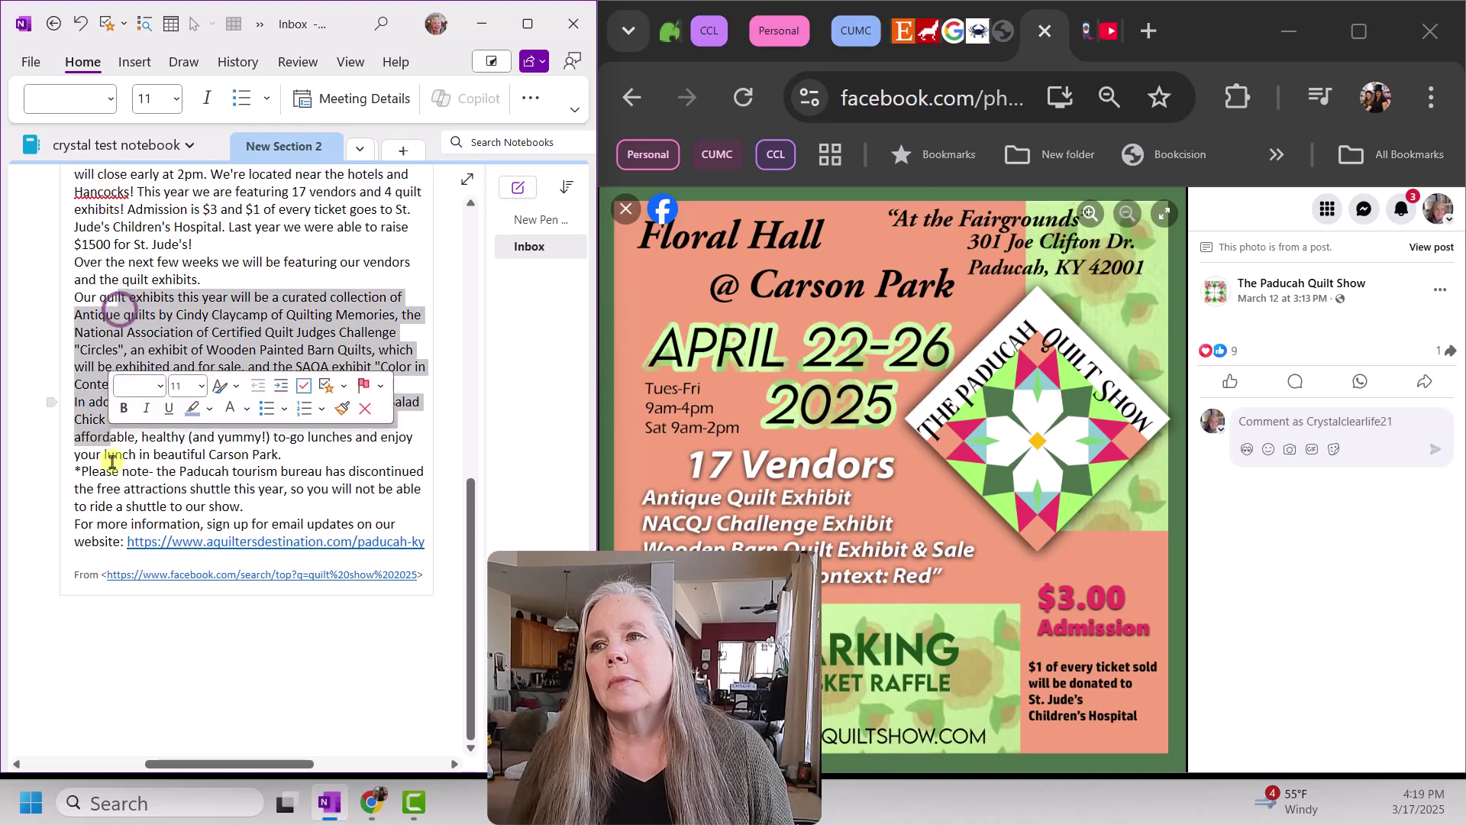
{"action": "left_click", "coordinate": [164, 481]}
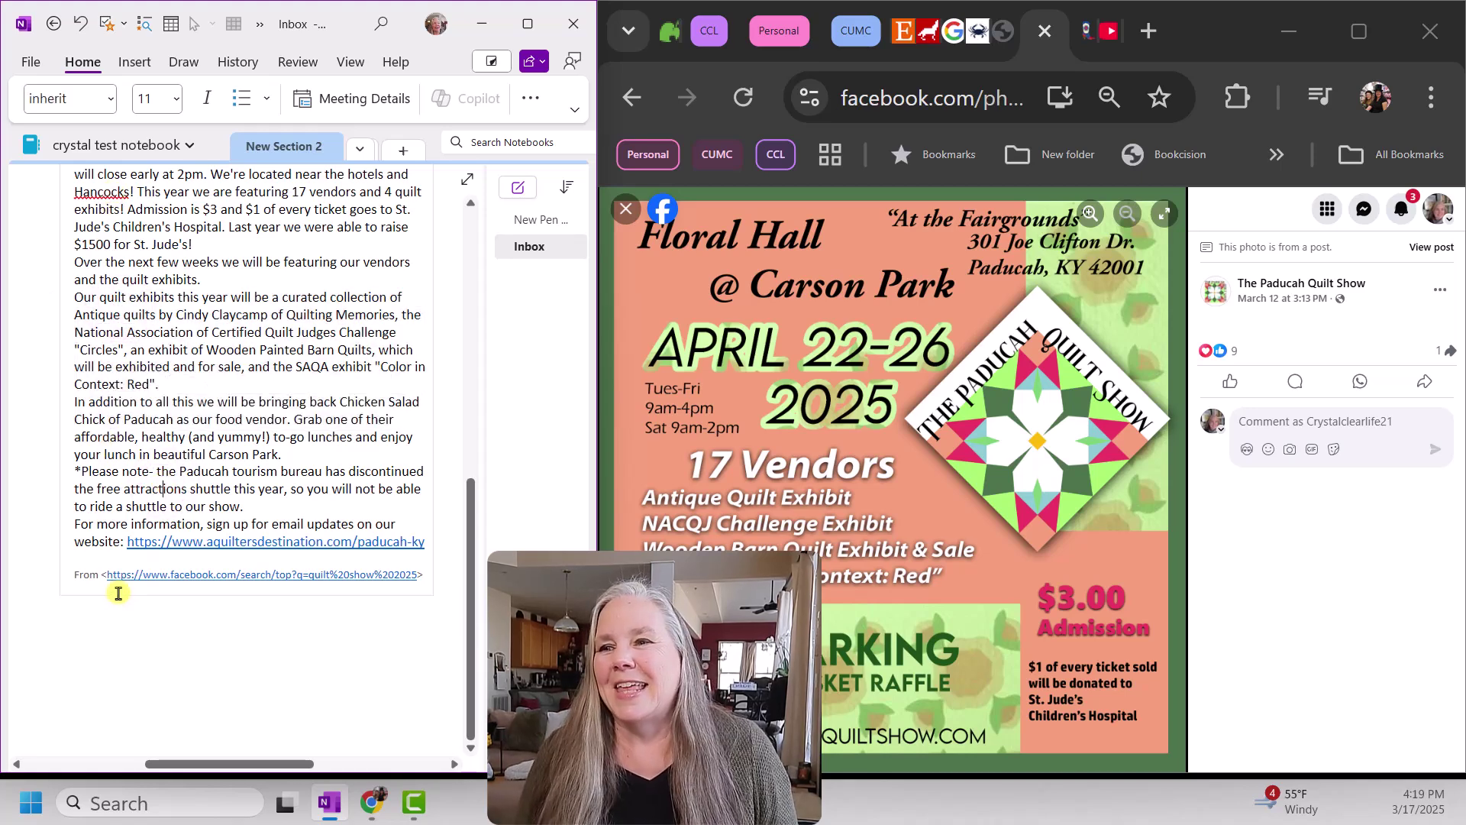
{"action": "left_click", "coordinate": [93, 589]}
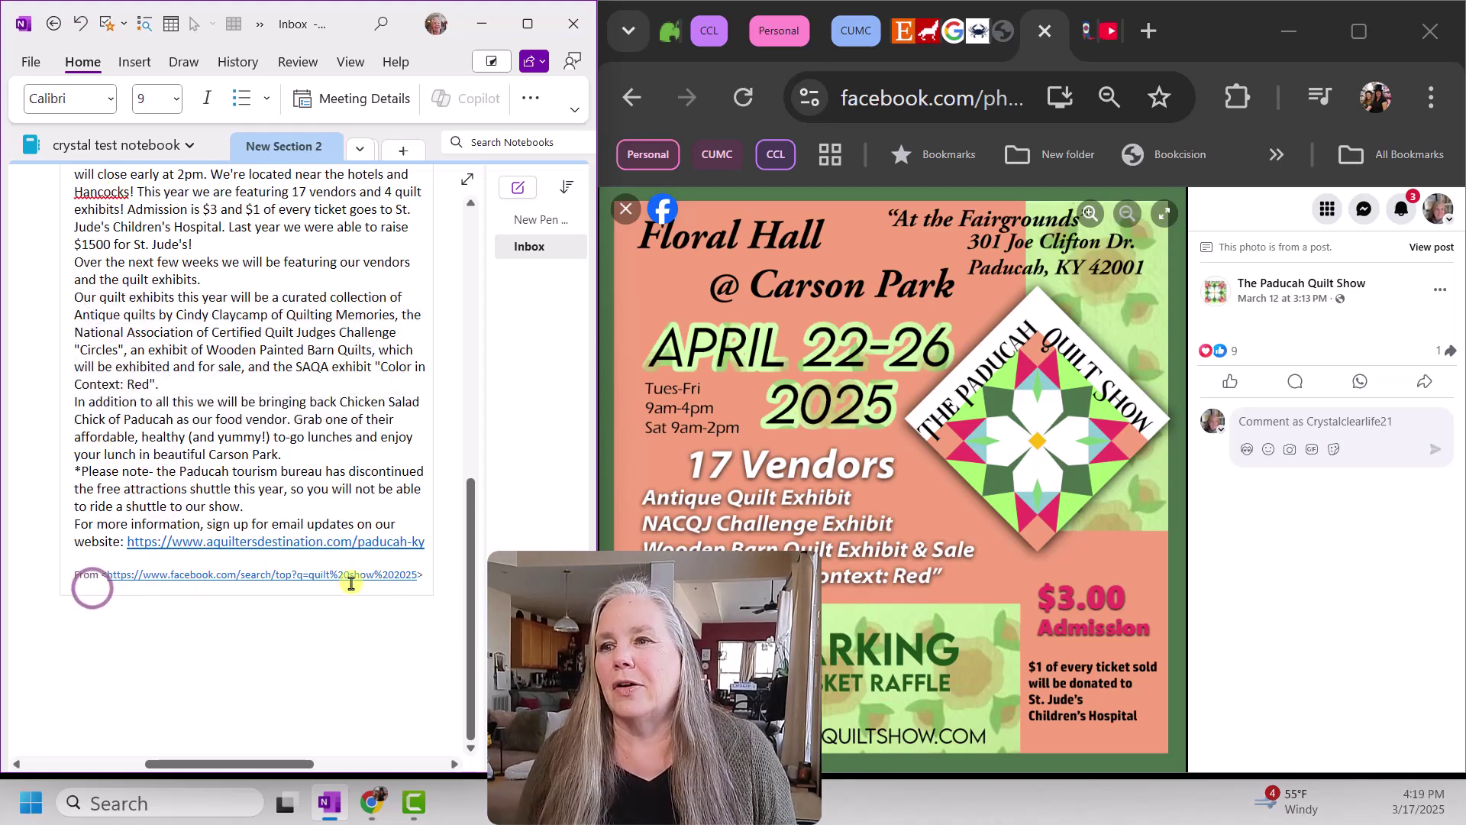
{"action": "left_click", "coordinate": [422, 573]}
{"action": "key", "text": "Return"}
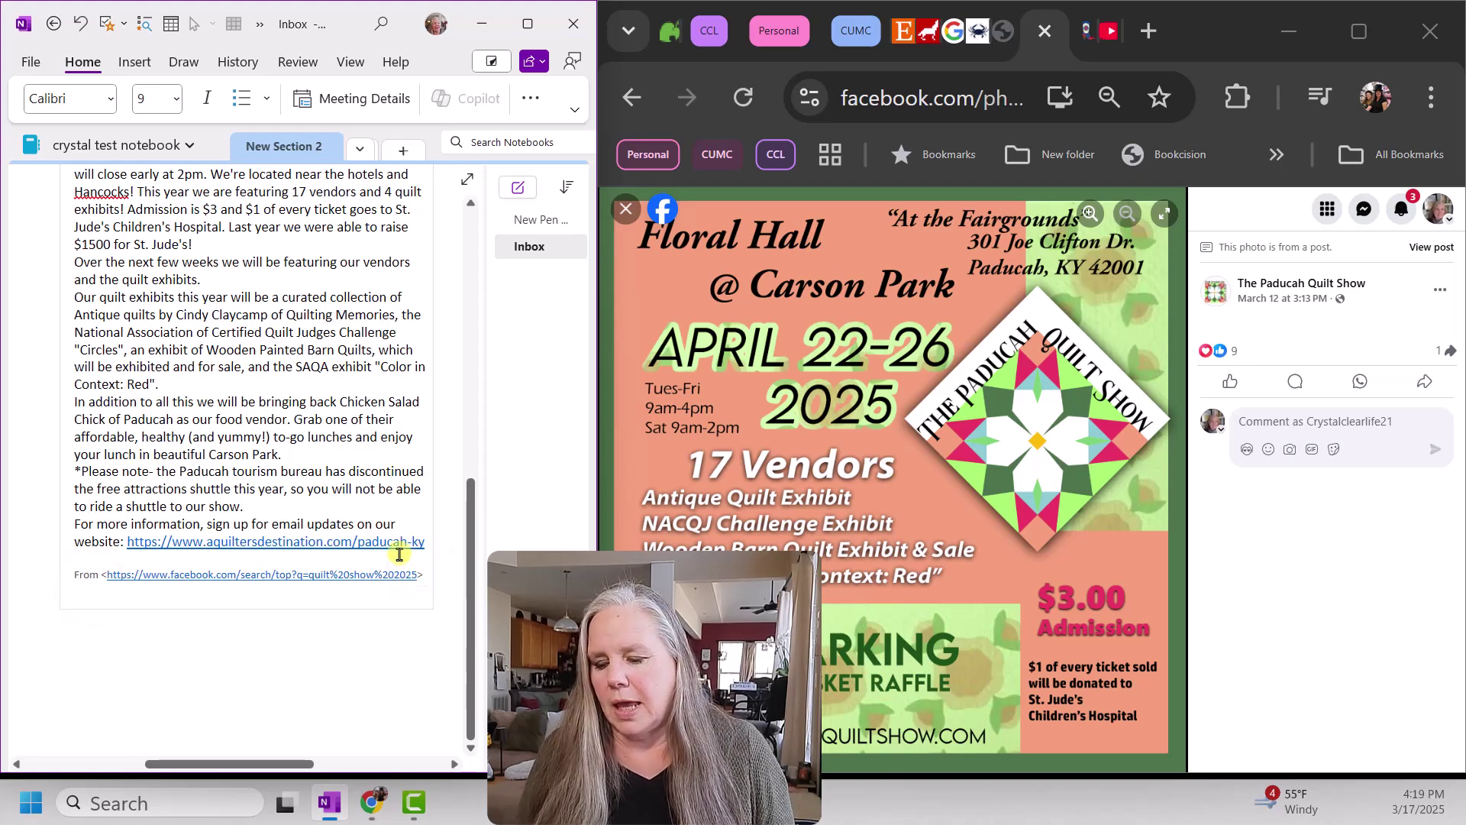
{"action": "key", "text": "ctrl+v"}
{"action": "scroll", "coordinate": [328, 420], "scroll_direction": "down", "scroll_amount": 6}
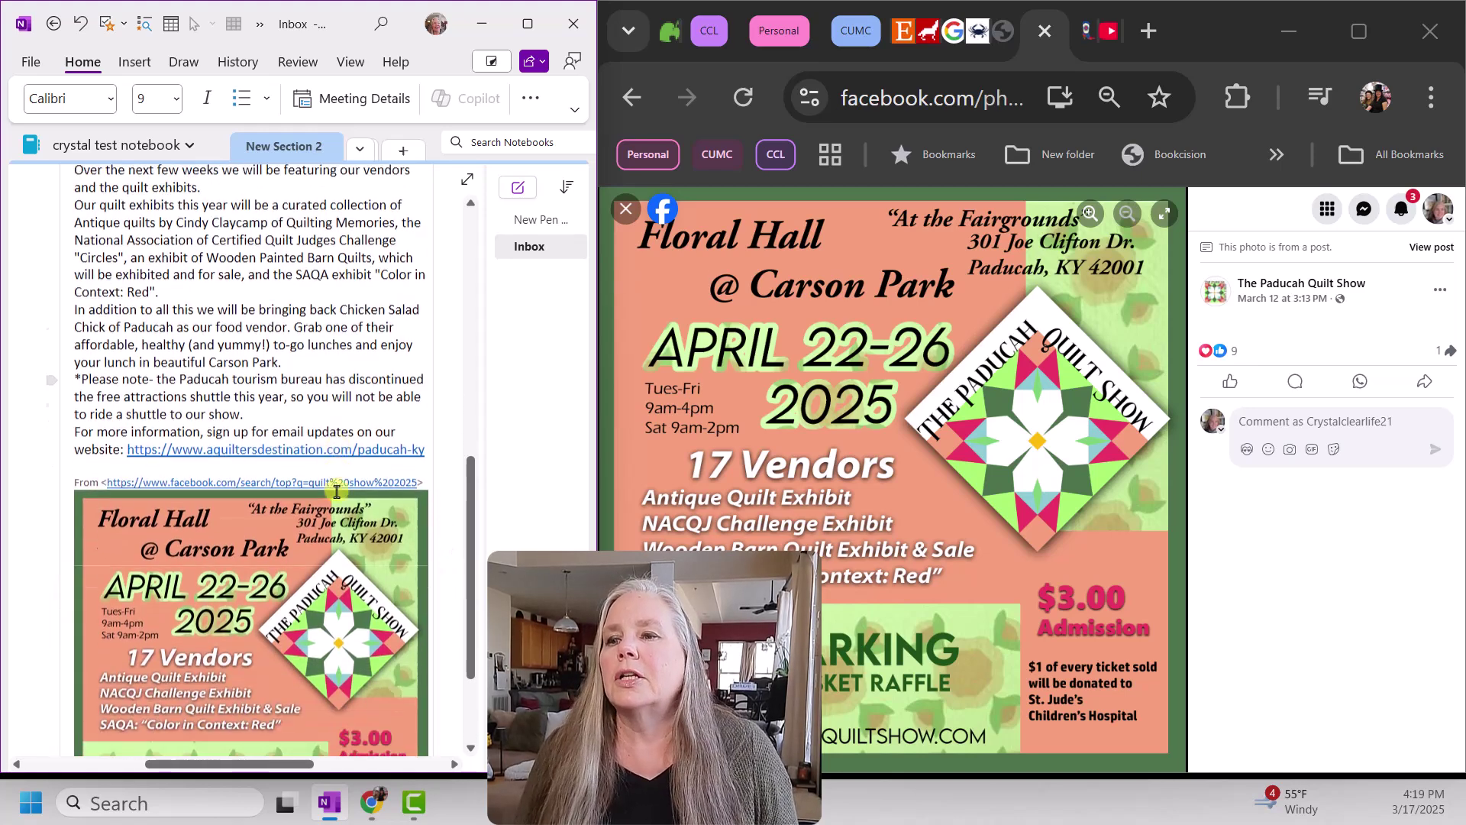
Shrink the pasted Paducah flyer proportionally to roughly three fifths of its size
{"action": "left_click", "coordinate": [329, 451]}
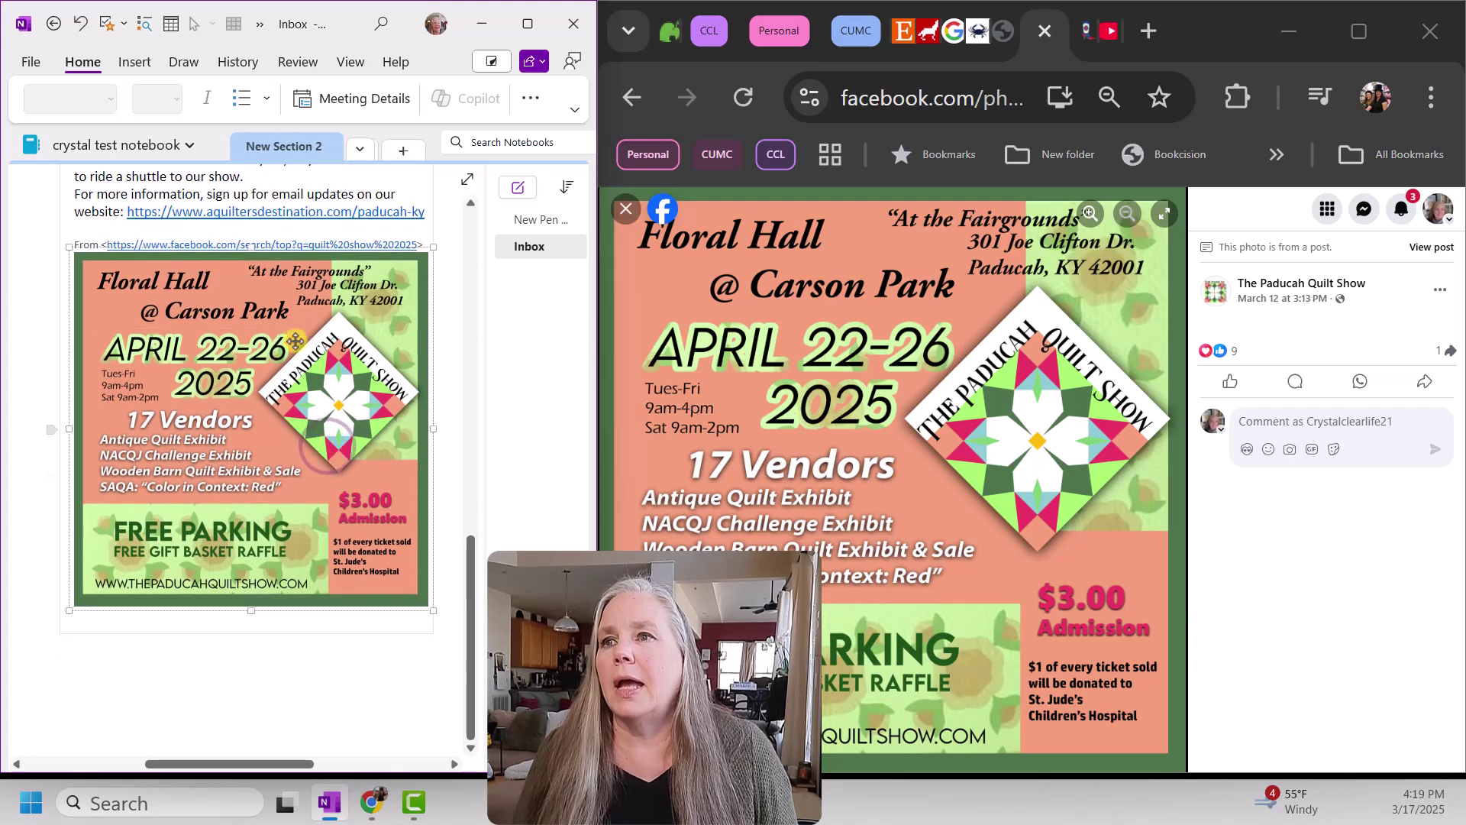
{"action": "left_click_drag", "start_coordinate": [427, 607], "coordinate": [296, 472]}
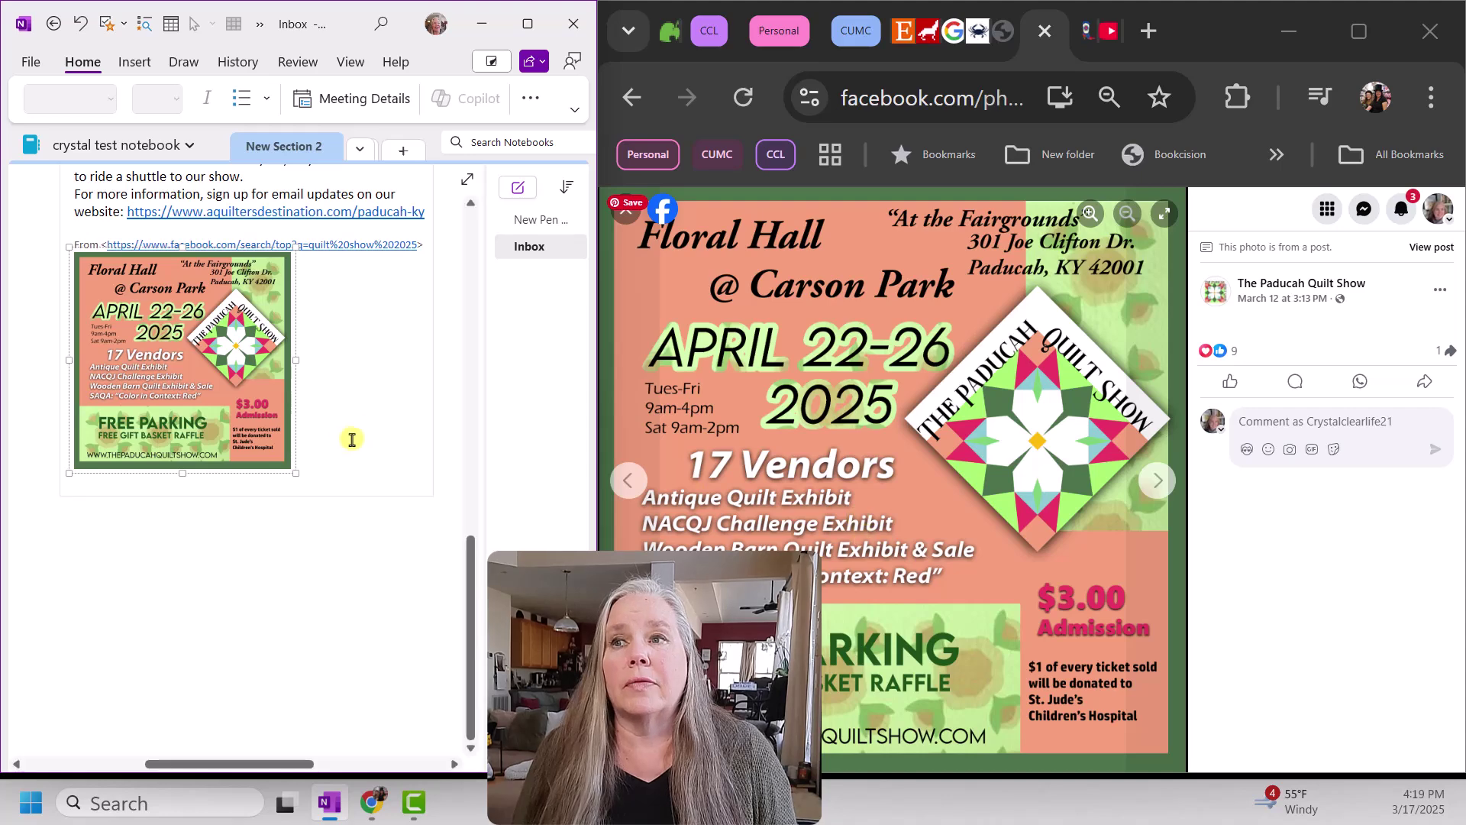
{"action": "left_click", "coordinate": [353, 468]}
Review the captured Facebook link, quilt image and Paducah text on the Inbox page
{"action": "scroll", "coordinate": [353, 468], "scroll_direction": "up", "scroll_amount": 2}
{"action": "scroll", "coordinate": [354, 469], "scroll_direction": "up", "scroll_amount": 7}
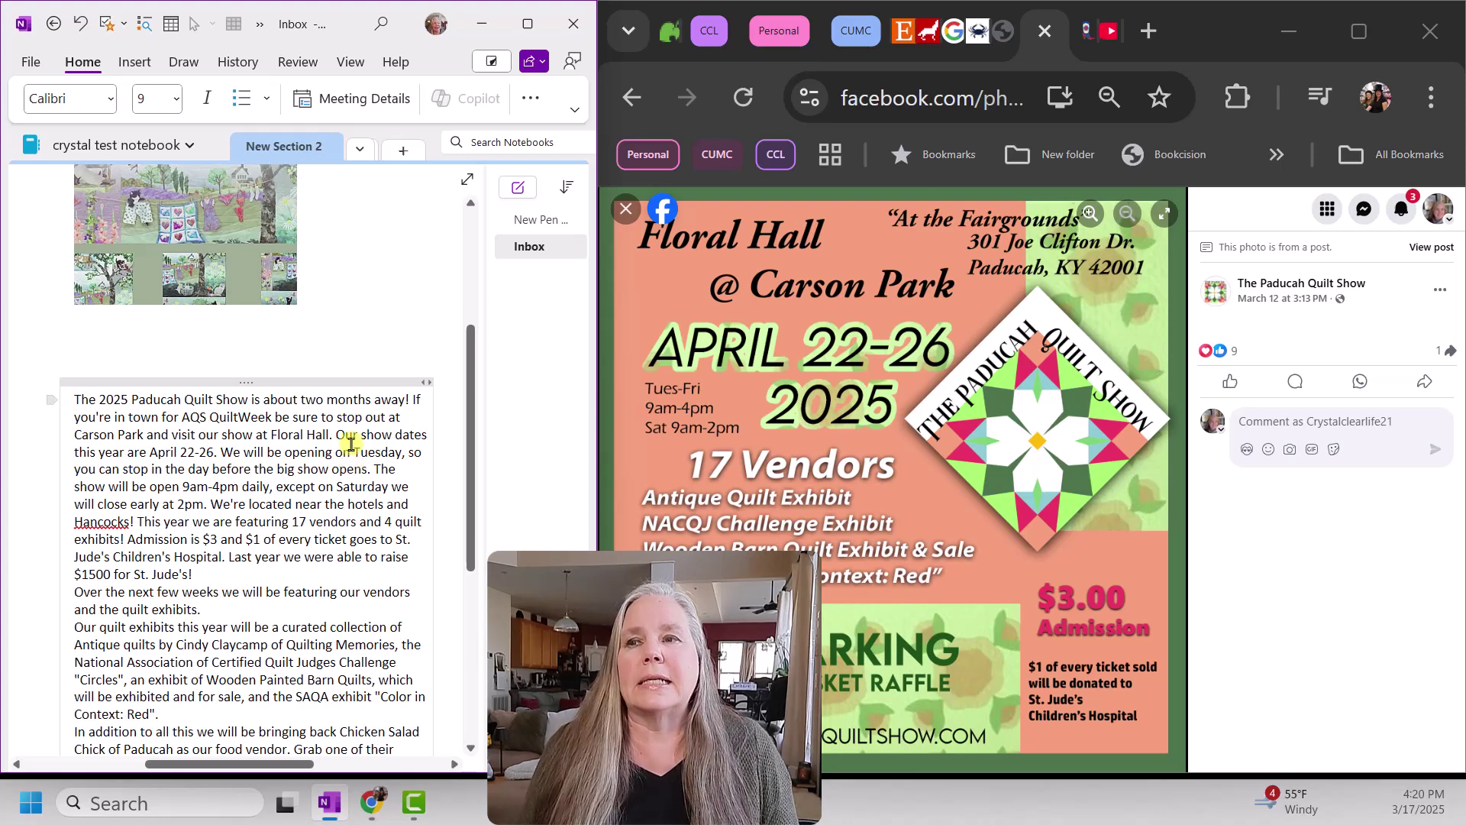
{"action": "scroll", "coordinate": [353, 439], "scroll_direction": "up", "scroll_amount": 1}
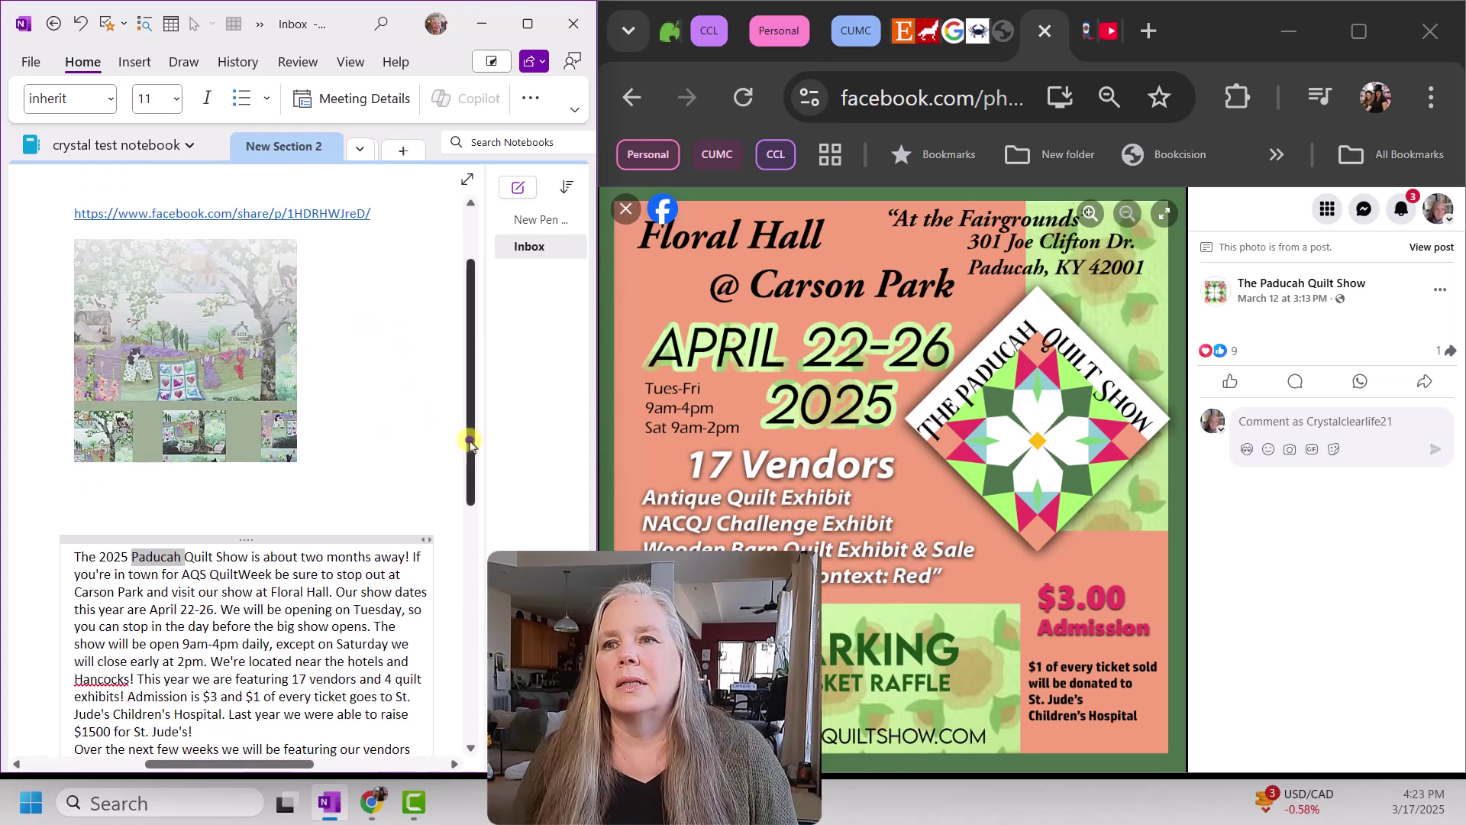
{"action": "left_click_drag", "start_coordinate": [469, 442], "coordinate": [470, 524]}
{"action": "left_click", "coordinate": [411, 519]}
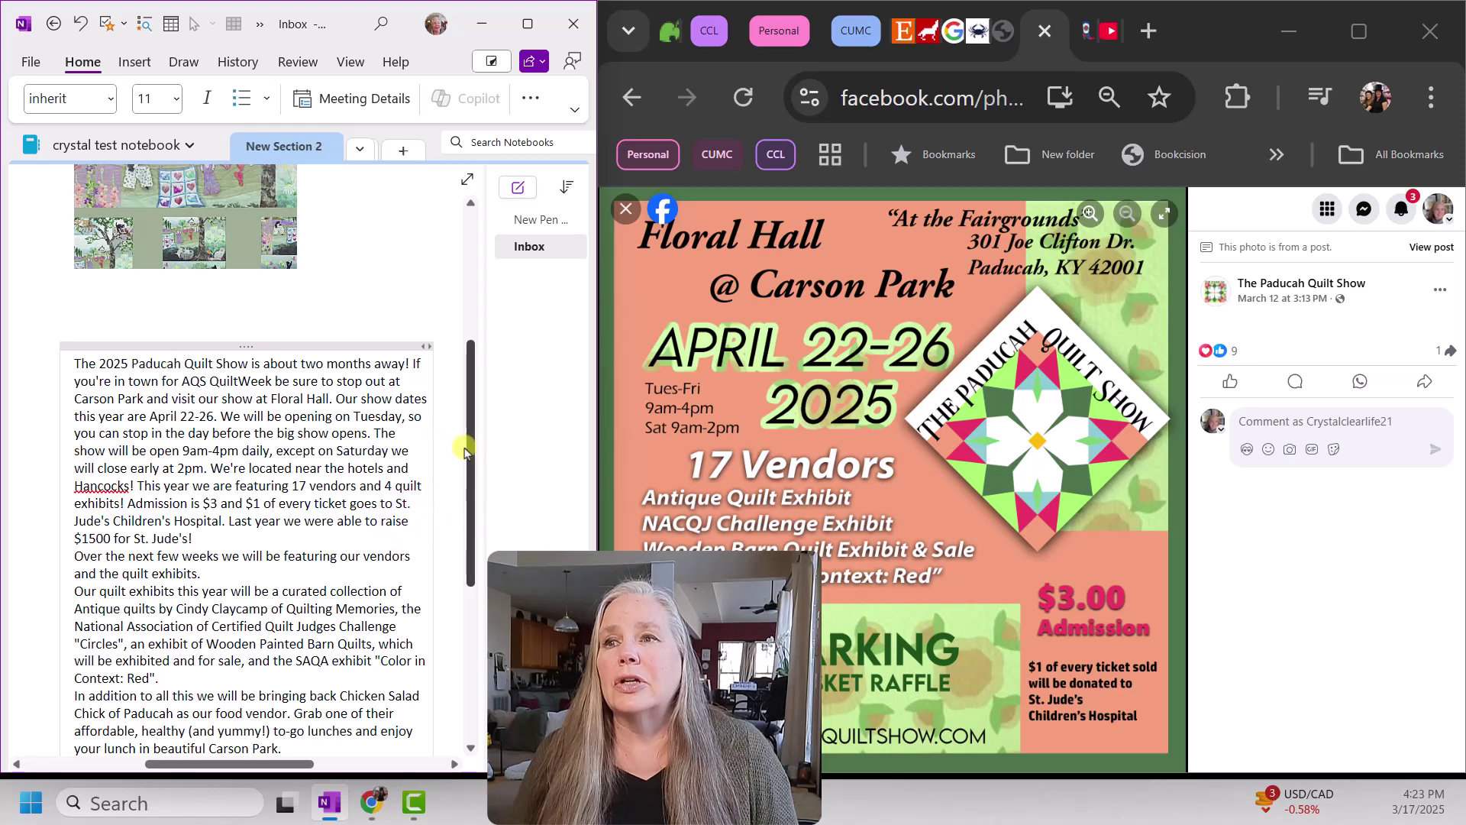
{"action": "left_click_drag", "start_coordinate": [468, 445], "coordinate": [474, 222]}
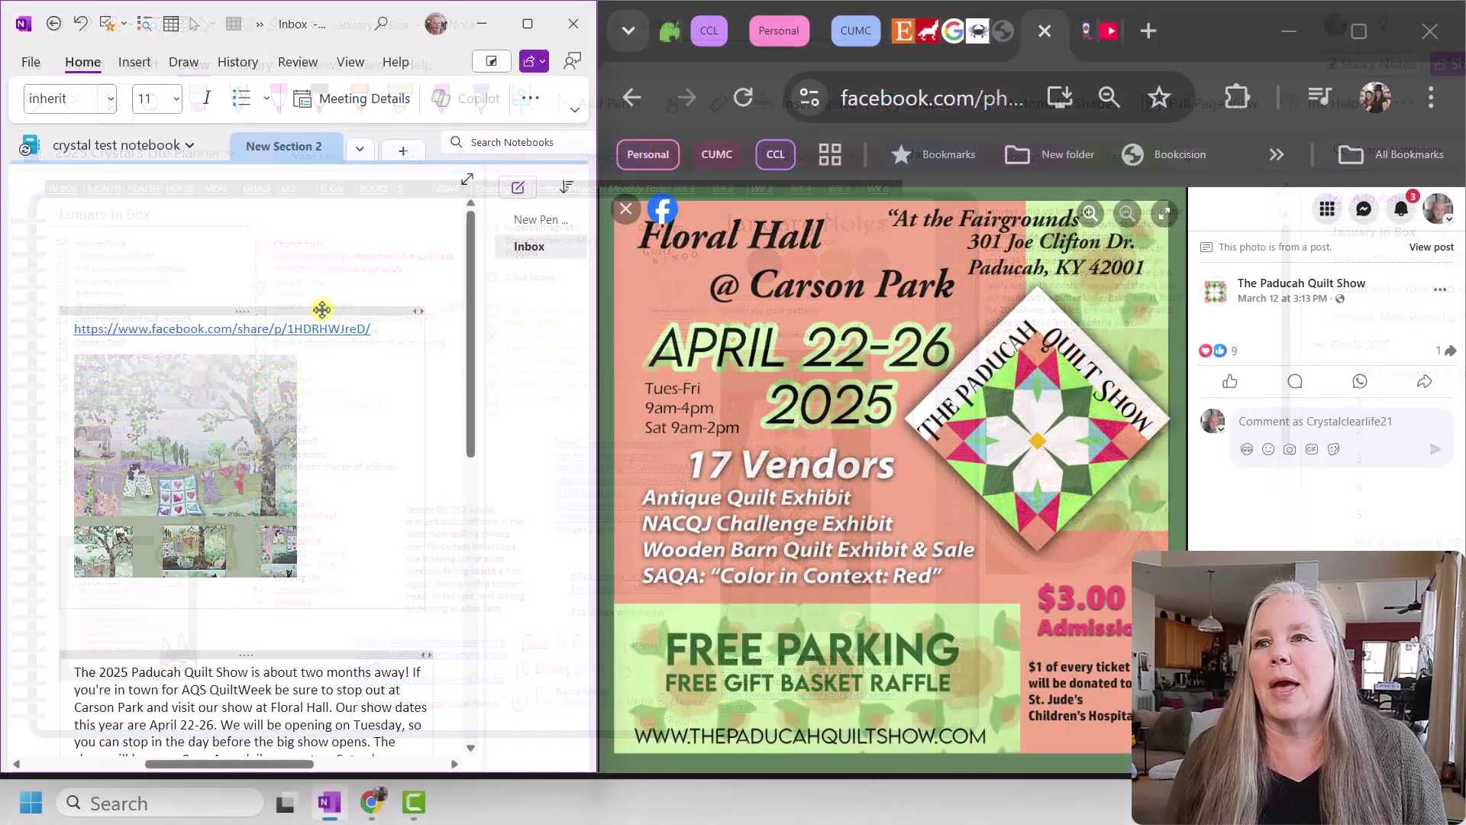
Move the note container with the Facebook link and quilt image slightly higher on the Inbox page
{"action": "mouse_move", "coordinate": [320, 307]}
{"action": "left_mouse_down"}
{"action": "mouse_move", "coordinate": [319, 253]}
{"action": "mouse_move", "coordinate": [315, 291]}
{"action": "left_mouse_up"}
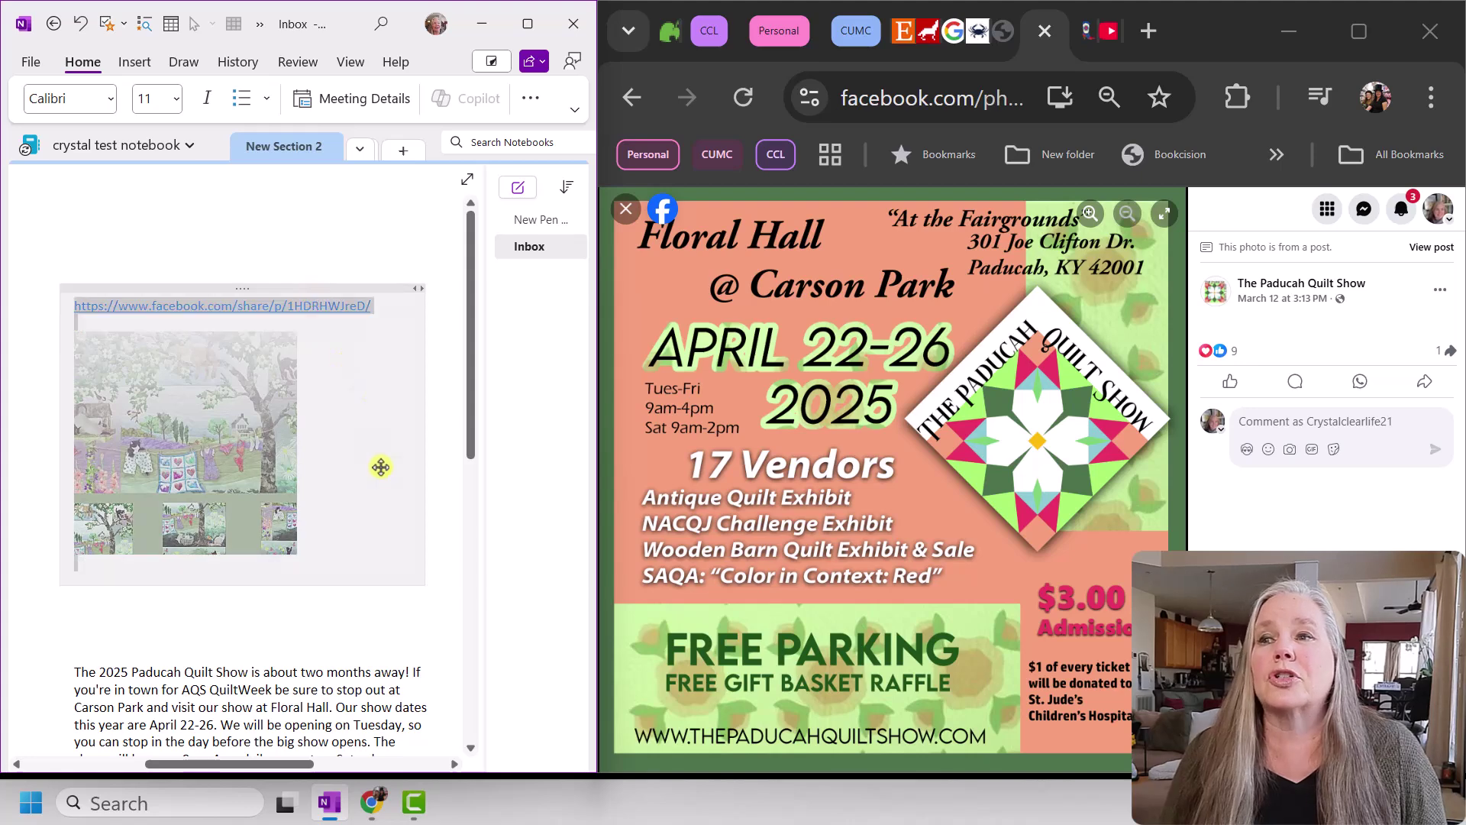
{"action": "left_click", "coordinate": [471, 445]}
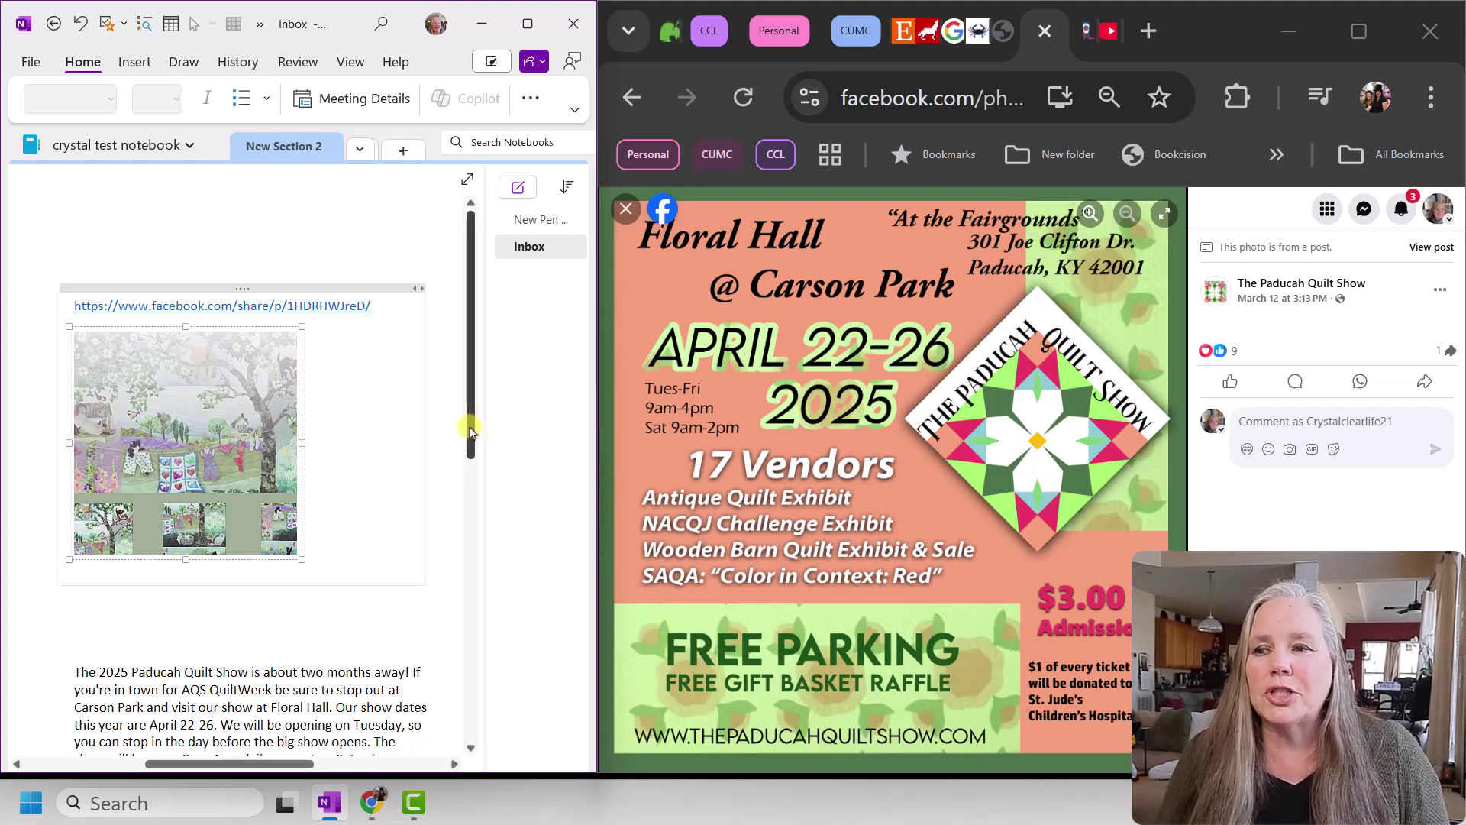
{"action": "left_click", "coordinate": [383, 237]}
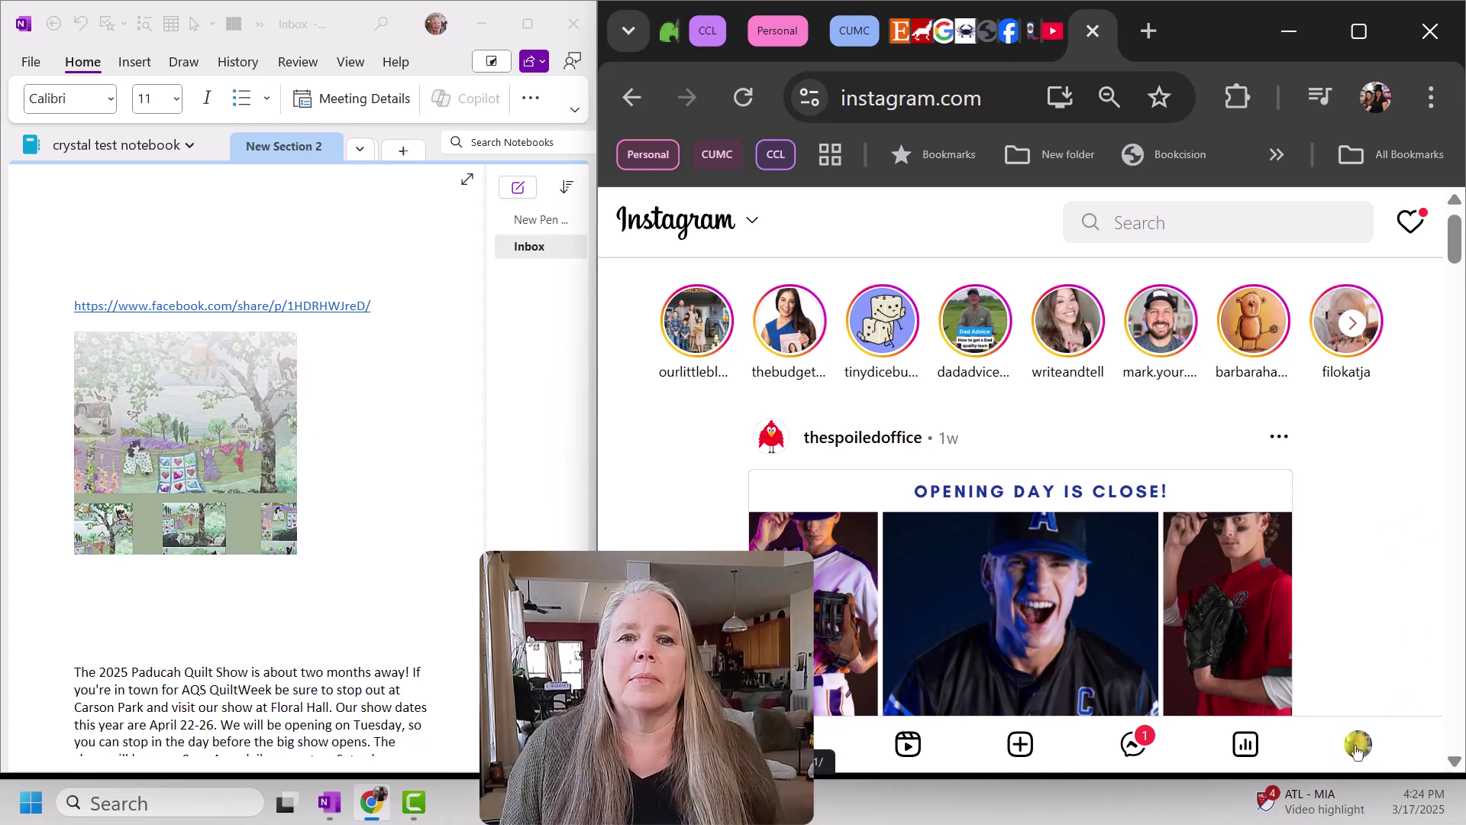
Browse the Instagram home feed and examine the post showing quilts beside a stone fireplace
{"action": "scroll", "coordinate": [1363, 473], "scroll_direction": "down", "scroll_amount": 10}
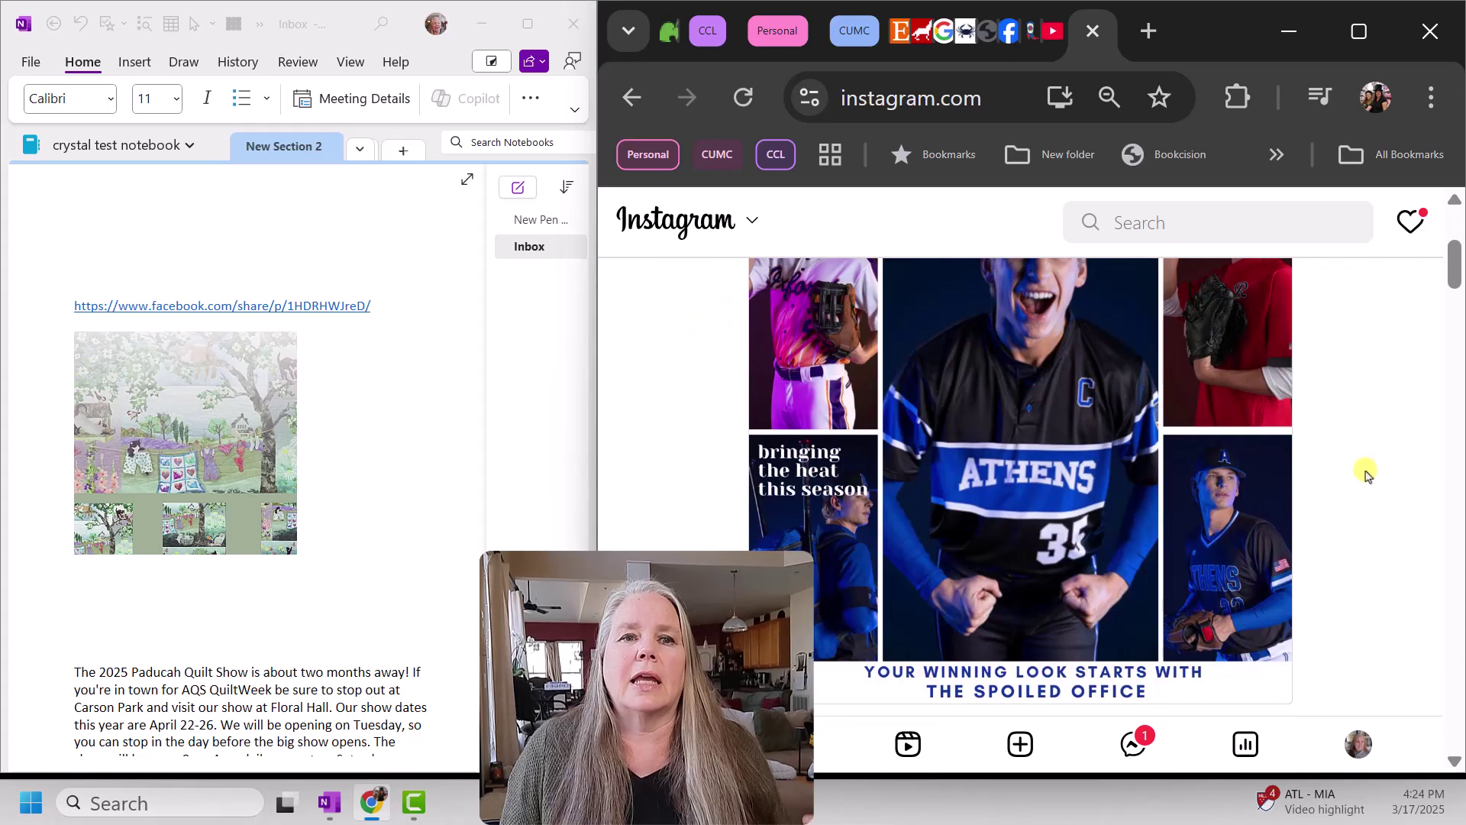
{"action": "scroll", "coordinate": [1363, 480], "scroll_direction": "down", "scroll_amount": 8}
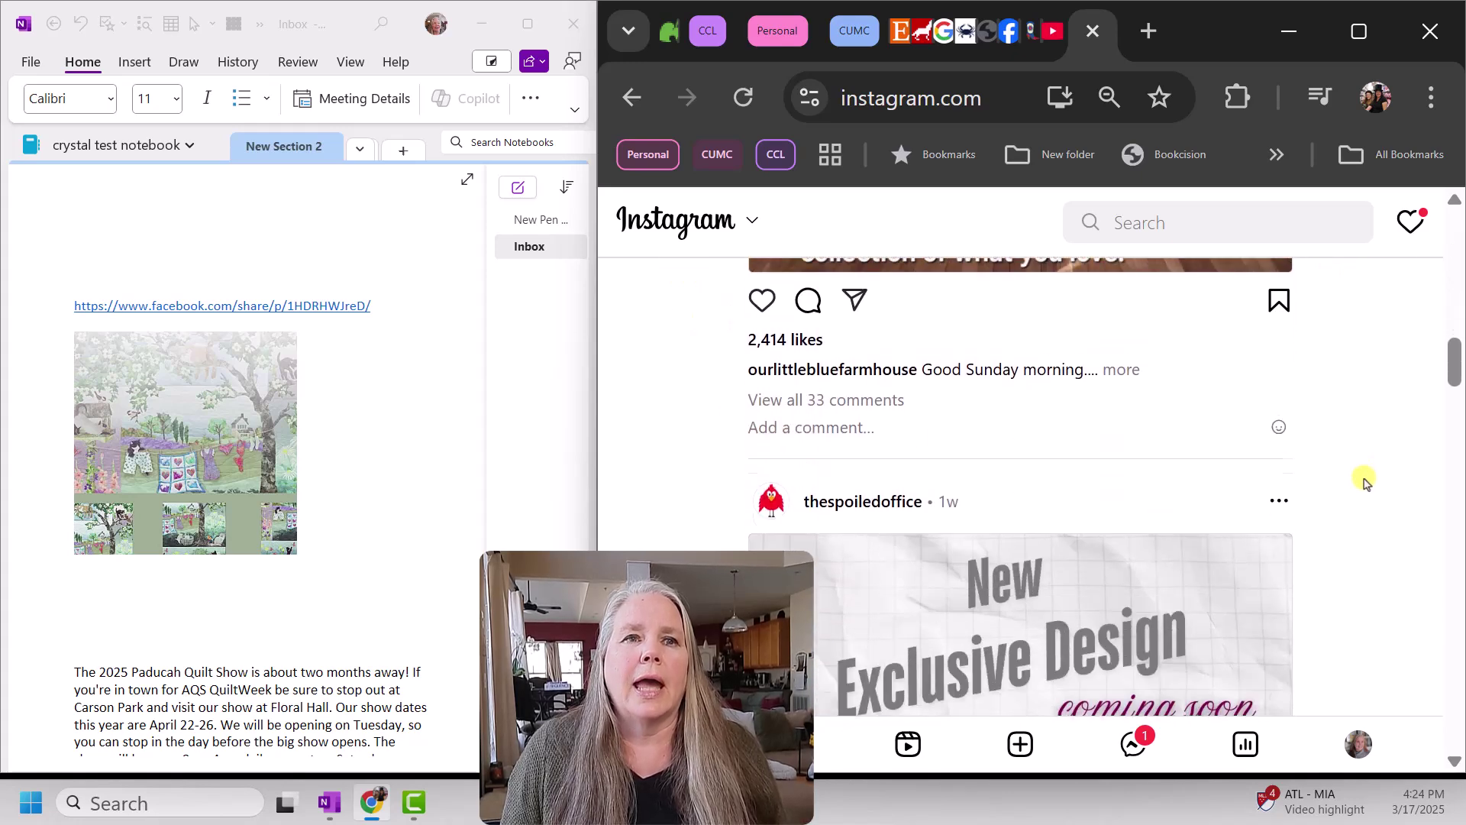
{"action": "scroll", "coordinate": [1363, 479], "scroll_direction": "up", "scroll_amount": 10}
{"action": "scroll", "coordinate": [1363, 479], "scroll_direction": "up", "scroll_amount": 2}
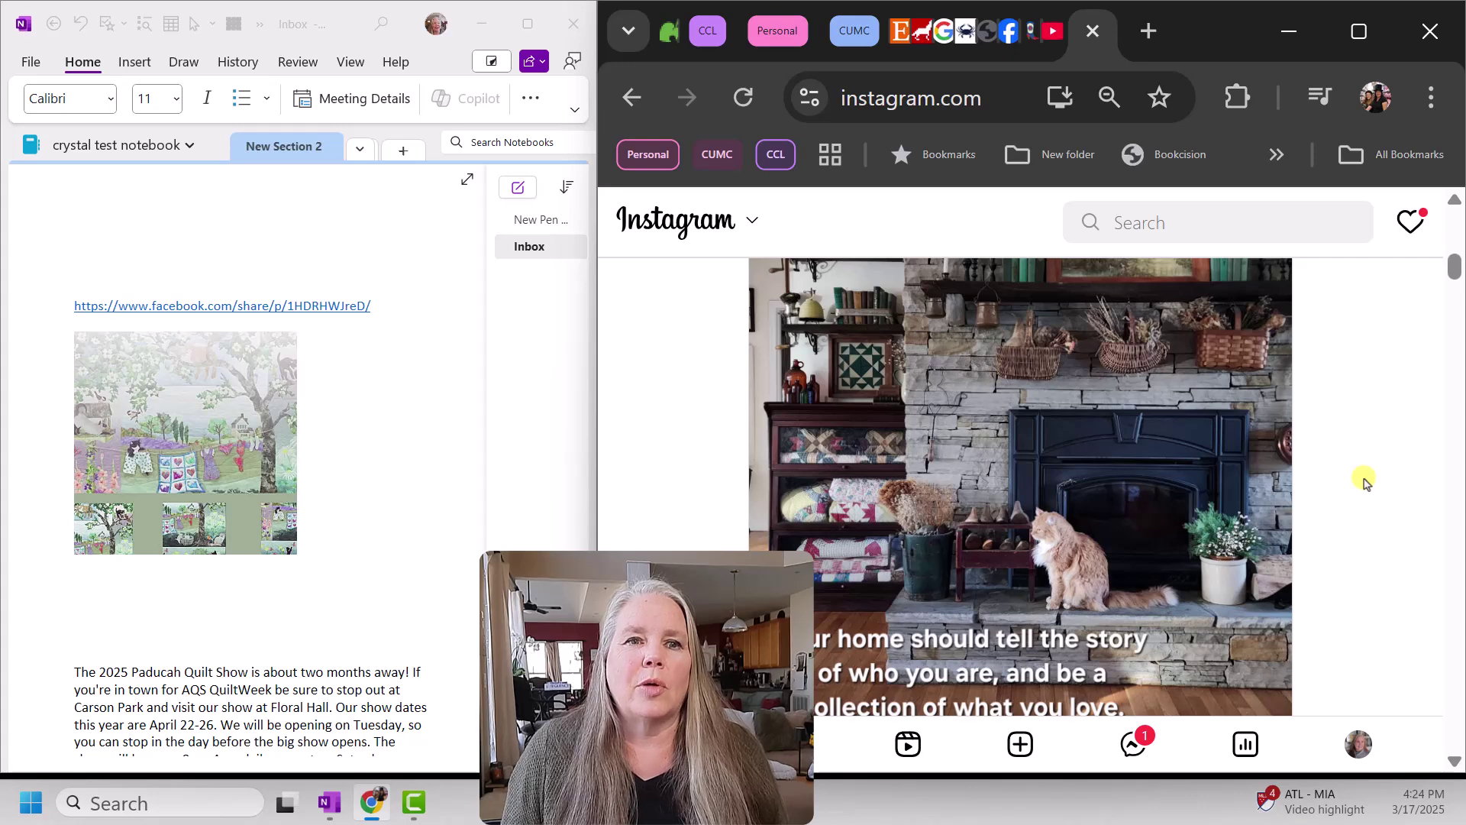
{"action": "scroll", "coordinate": [1363, 480], "scroll_direction": "down", "scroll_amount": 1}
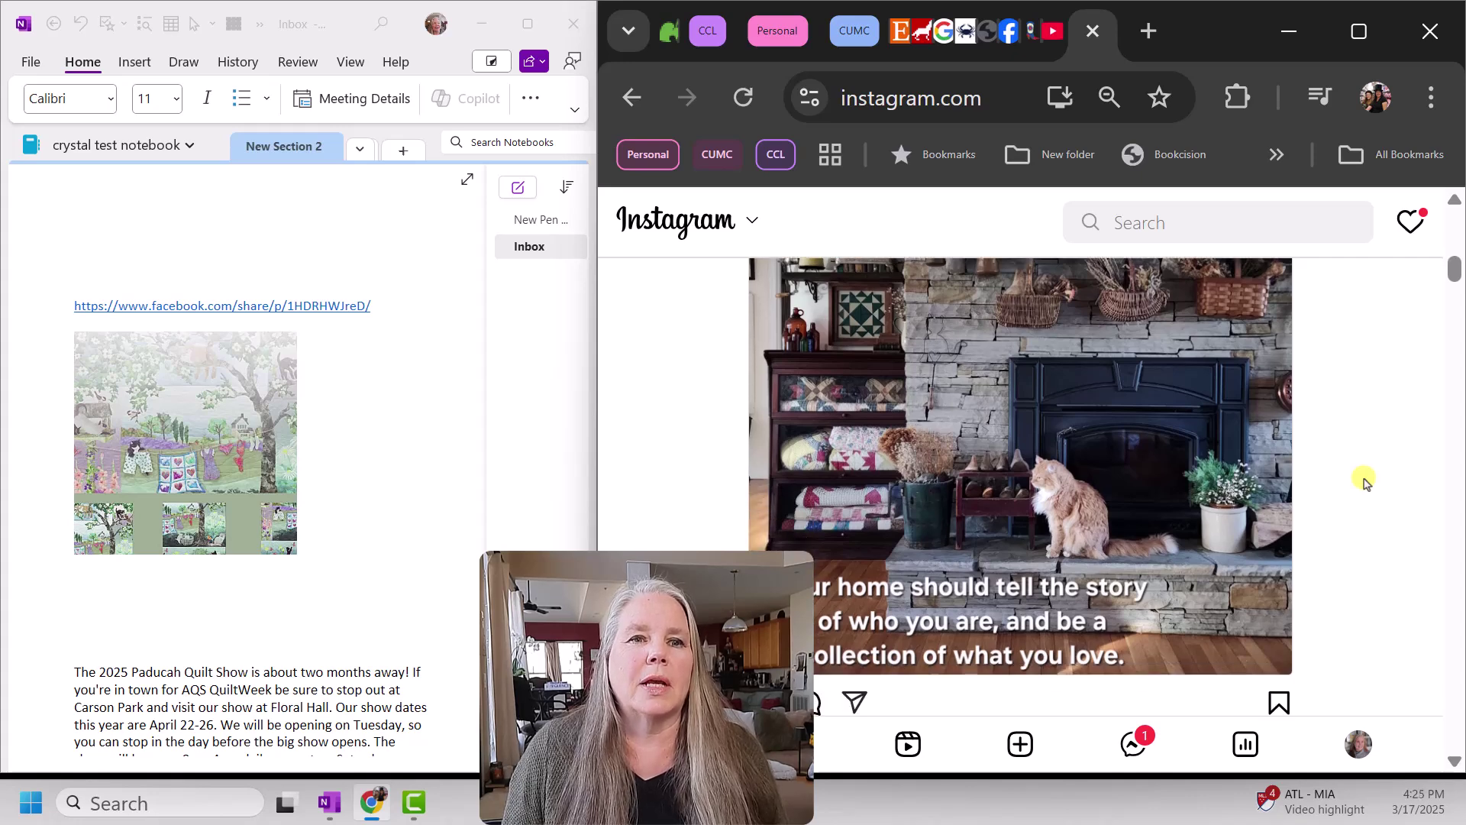
Copy the link of the Instagram post showing quilts beside the stone fireplace
{"action": "scroll", "coordinate": [1365, 479], "scroll_direction": "down", "scroll_amount": 5}
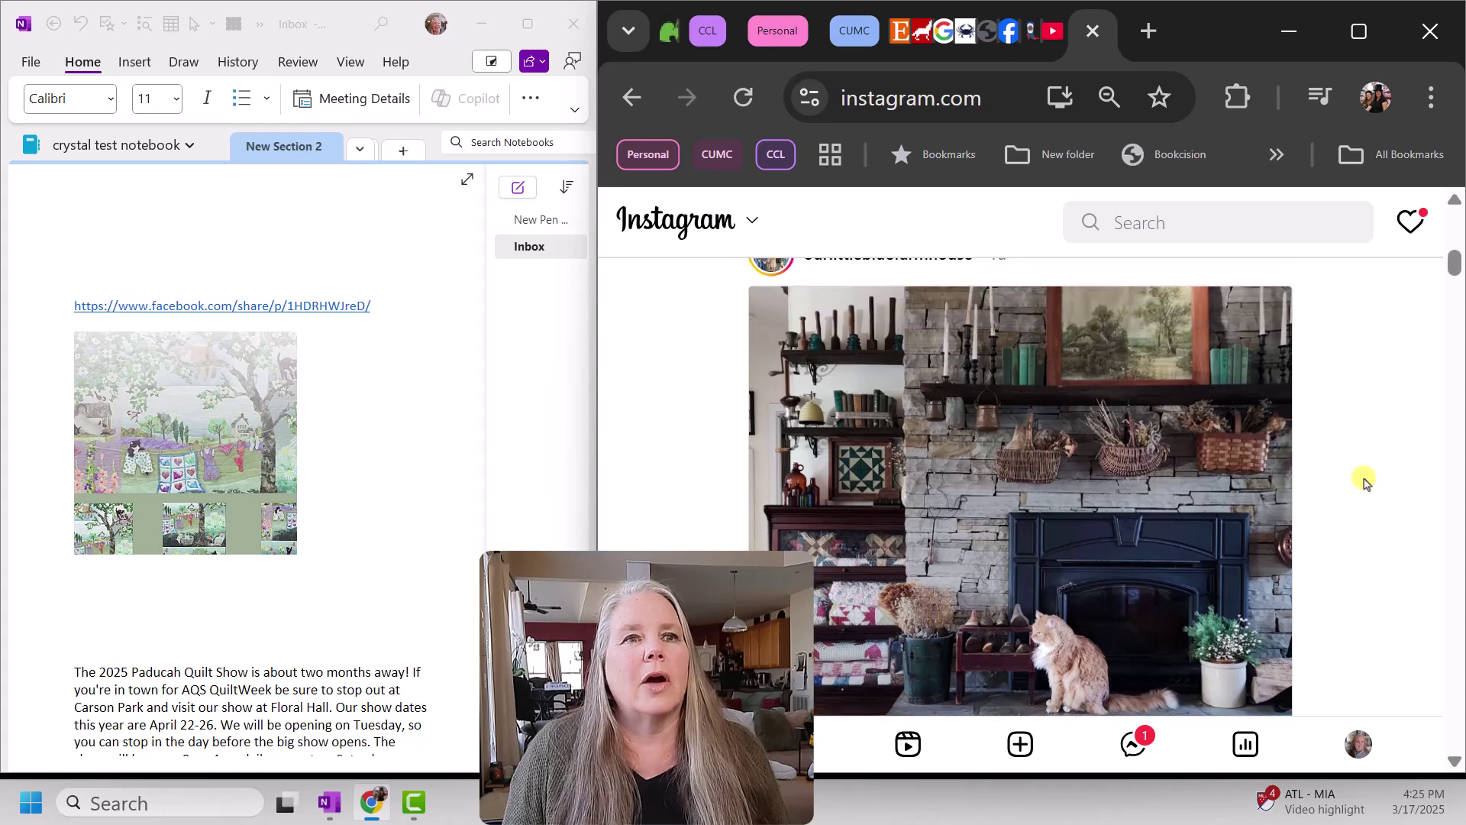
{"action": "scroll", "coordinate": [1362, 481], "scroll_direction": "down", "scroll_amount": 3}
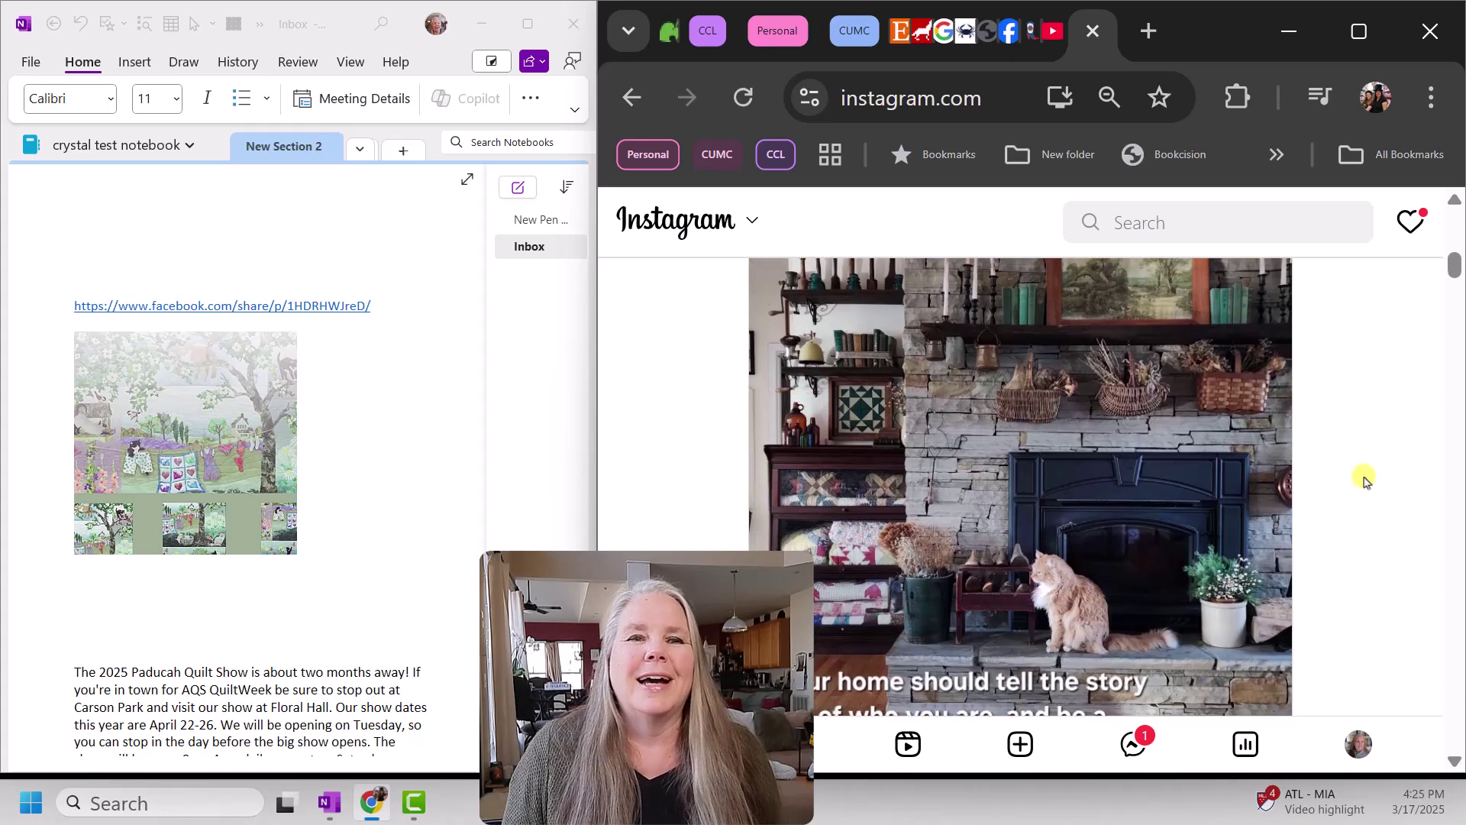
{"action": "scroll", "coordinate": [1178, 492], "scroll_direction": "up", "scroll_amount": 4}
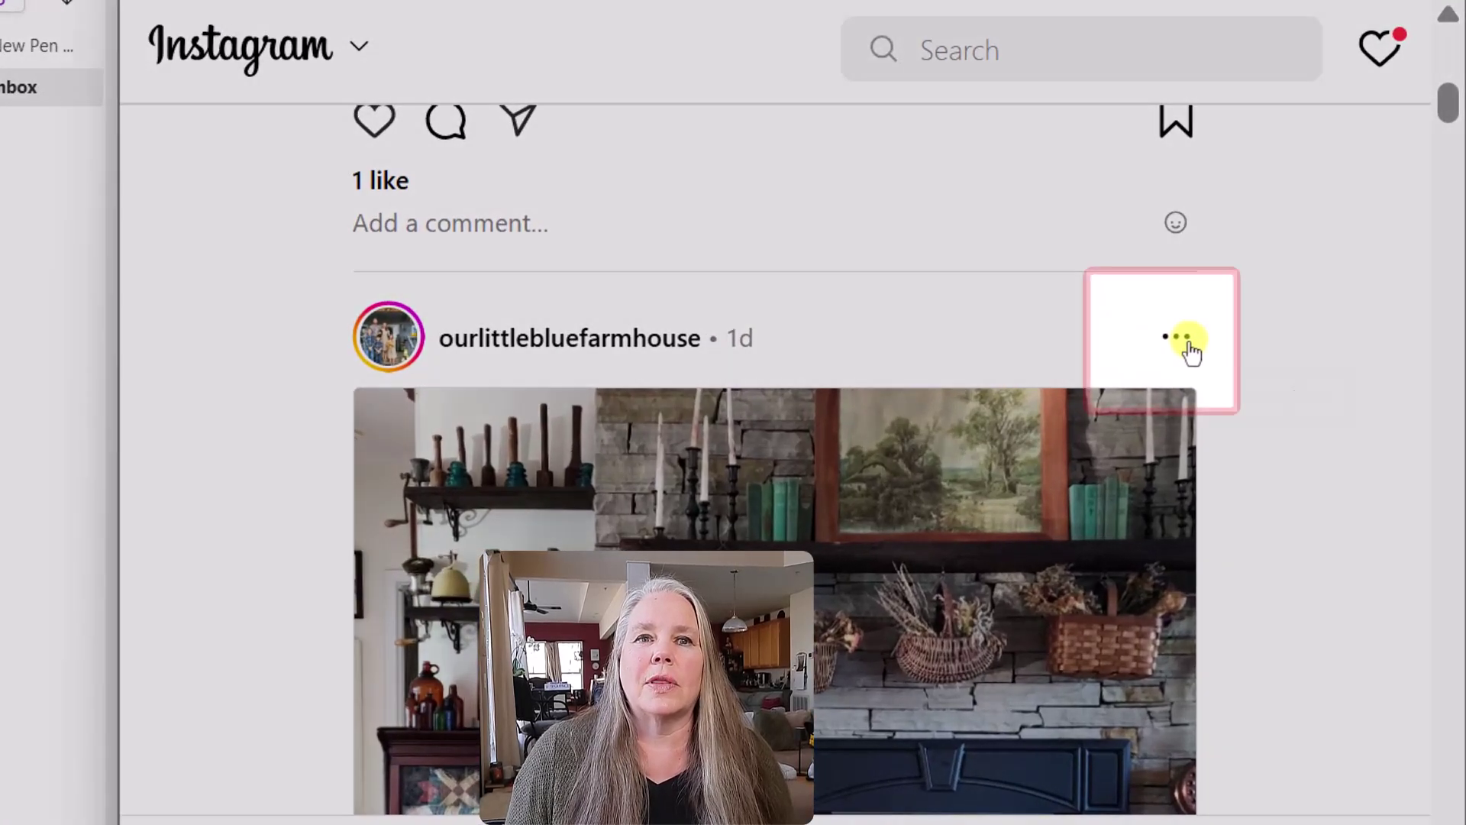
{"action": "left_click", "coordinate": [1275, 410]}
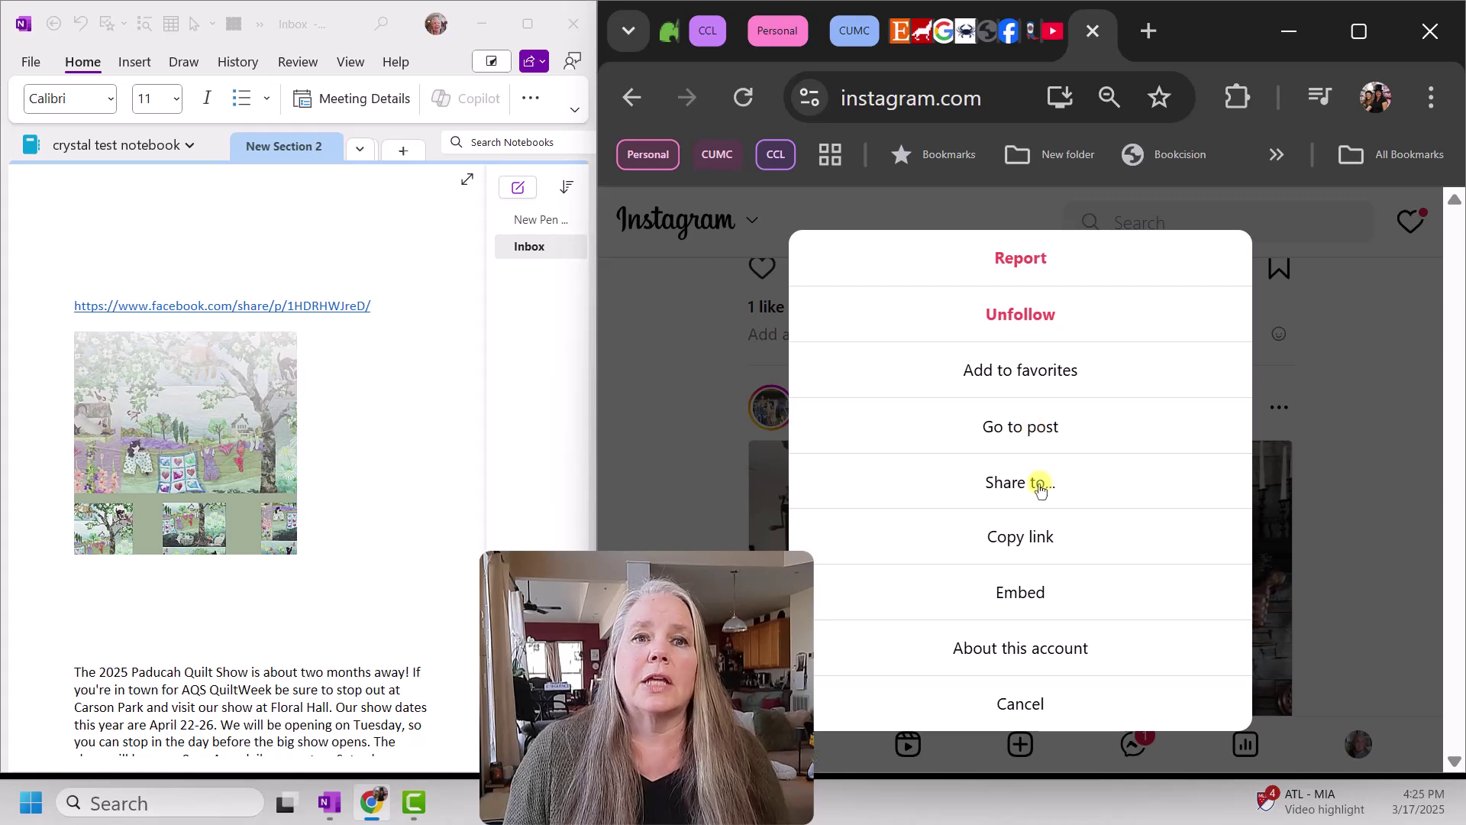
{"action": "left_click", "coordinate": [1042, 539]}
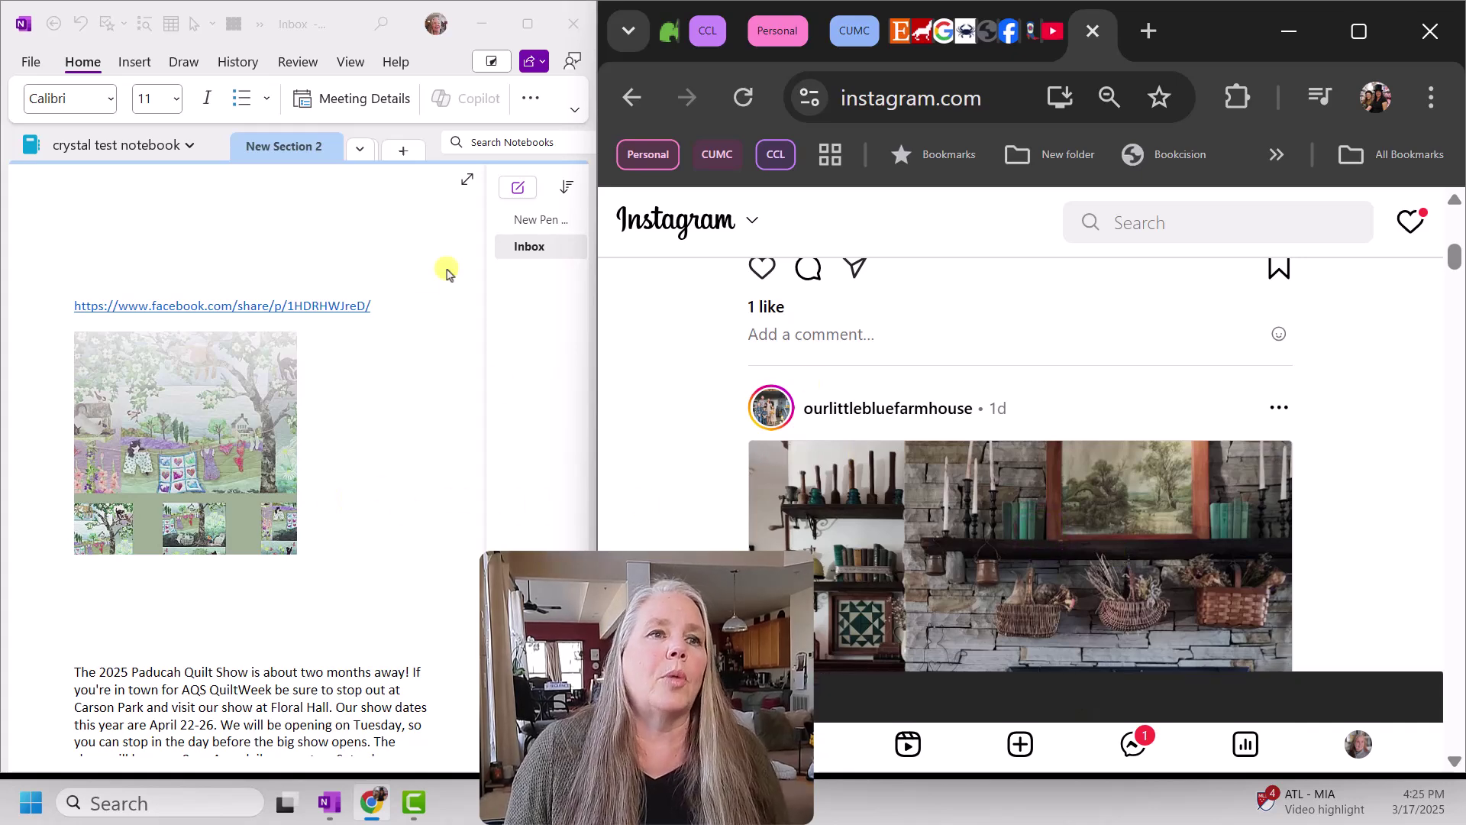
Switch to OneNote and paste the Instagram post link into the empty space below the task list on the Inbox page
{"action": "left_click", "coordinate": [387, 412]}
{"action": "scroll", "coordinate": [389, 418], "scroll_direction": "down", "scroll_amount": 3}
{"action": "scroll", "coordinate": [390, 417], "scroll_direction": "down", "scroll_amount": 2}
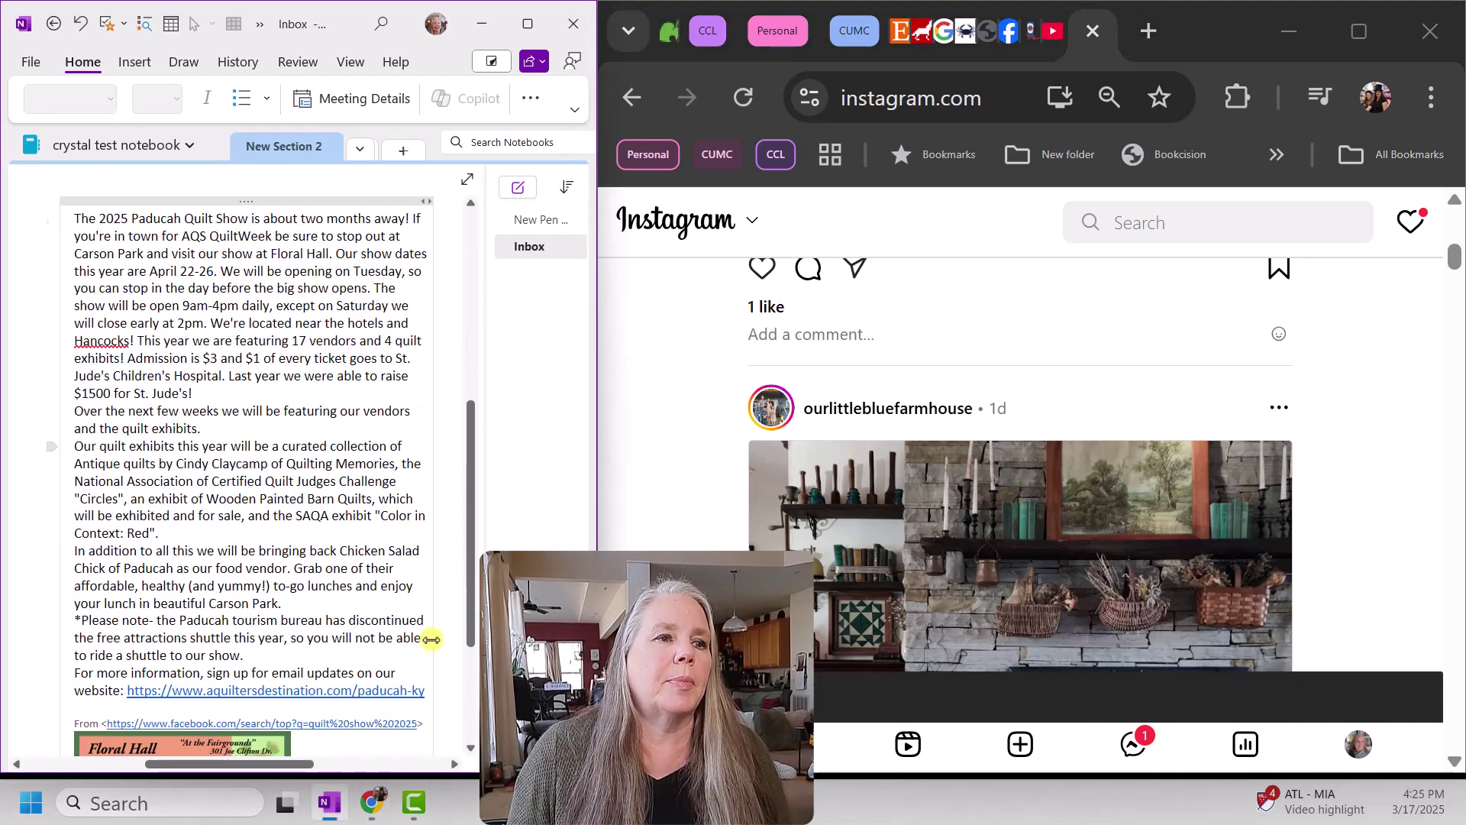
{"action": "left_click_drag", "start_coordinate": [275, 763], "coordinate": [152, 761]}
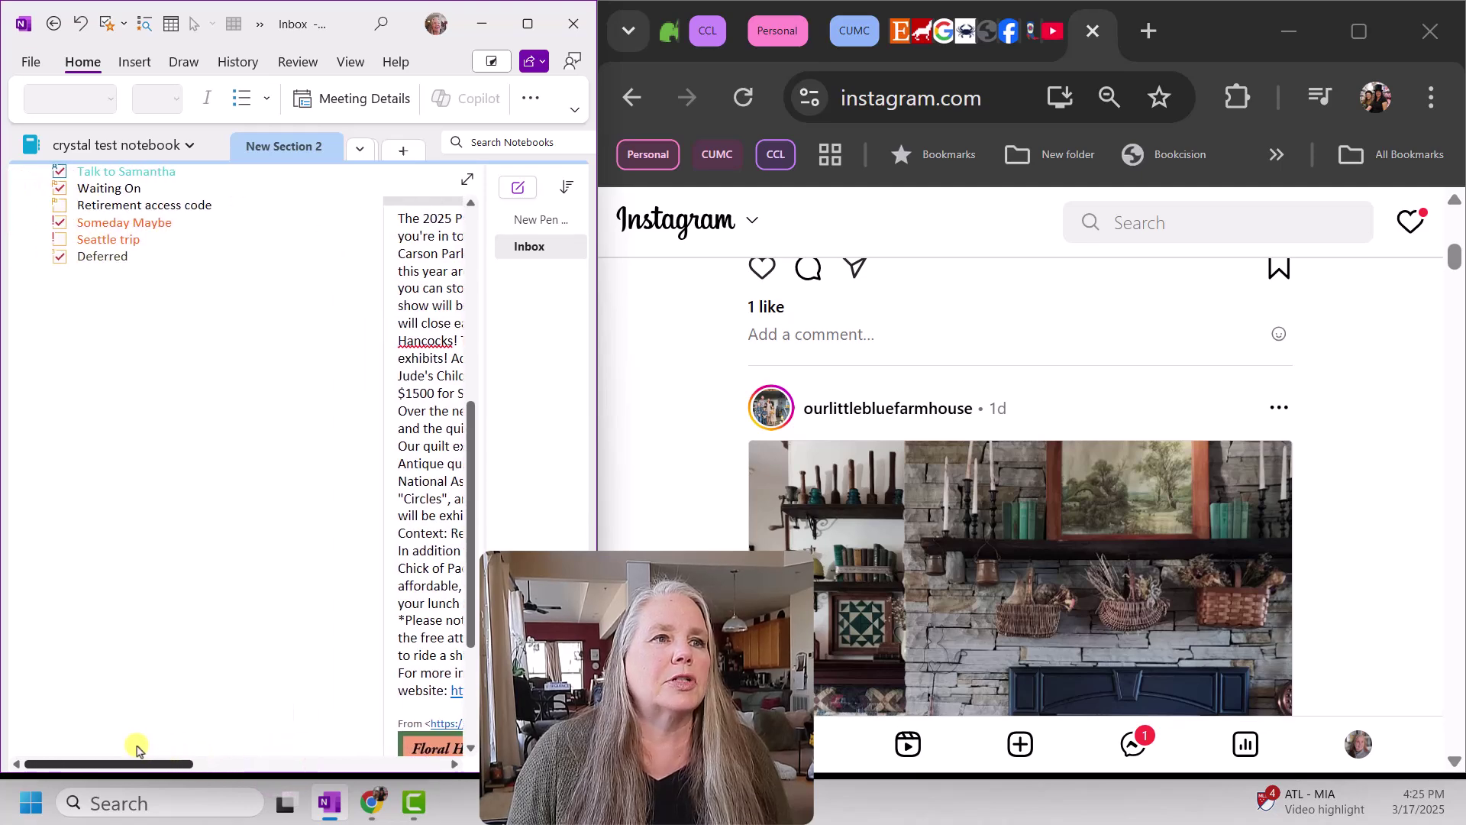
{"action": "left_click", "coordinate": [57, 362]}
{"action": "right_click", "coordinate": [55, 359]}
{"action": "left_click", "coordinate": [107, 453]}
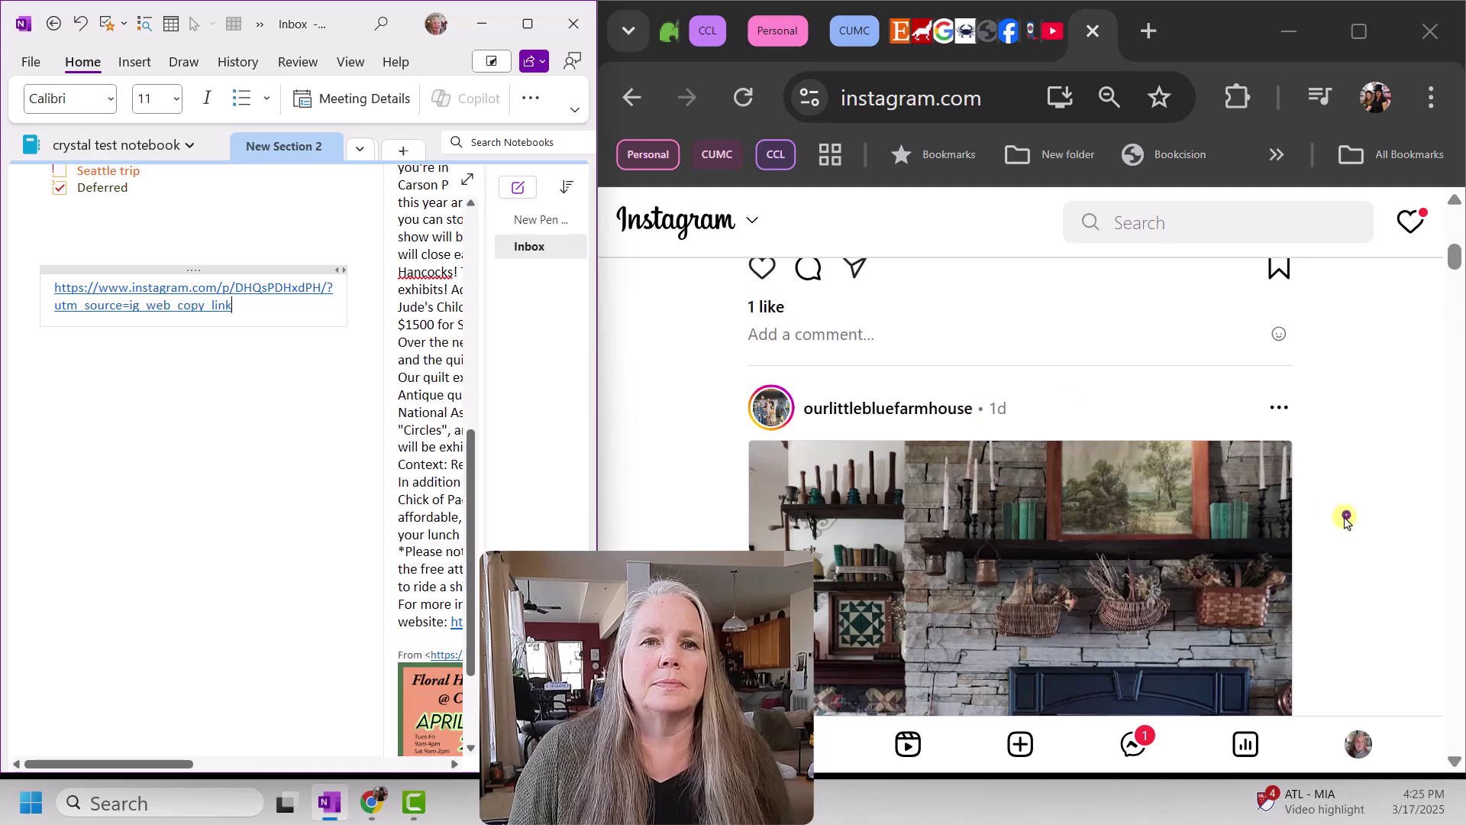
Return to Instagram, open the print preview of the feed and find the page containing the stone fireplace post
{"action": "scroll", "coordinate": [1346, 514], "scroll_direction": "down", "scroll_amount": 5}
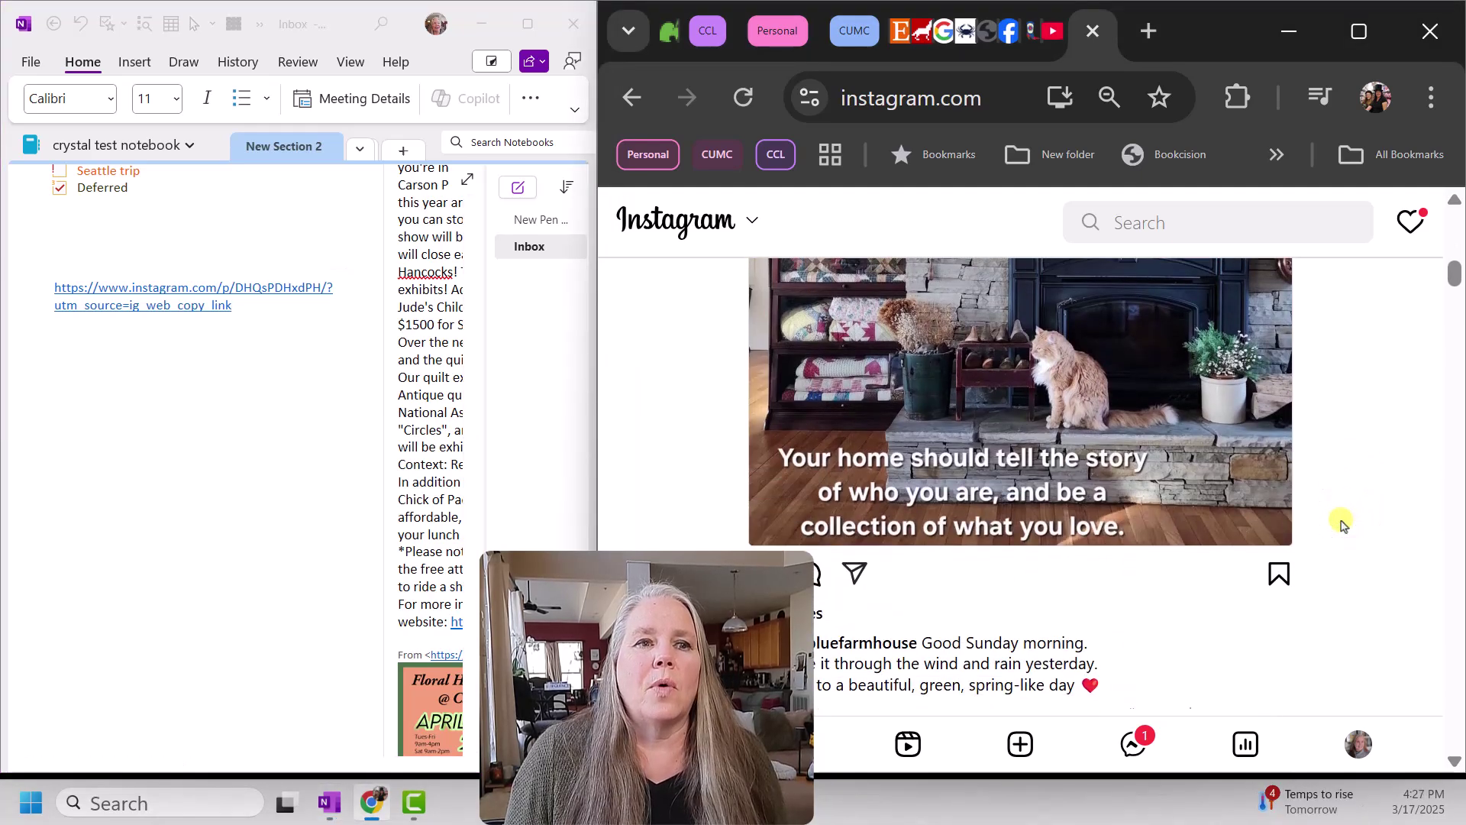
{"action": "scroll", "coordinate": [1344, 525], "scroll_direction": "down", "scroll_amount": 1}
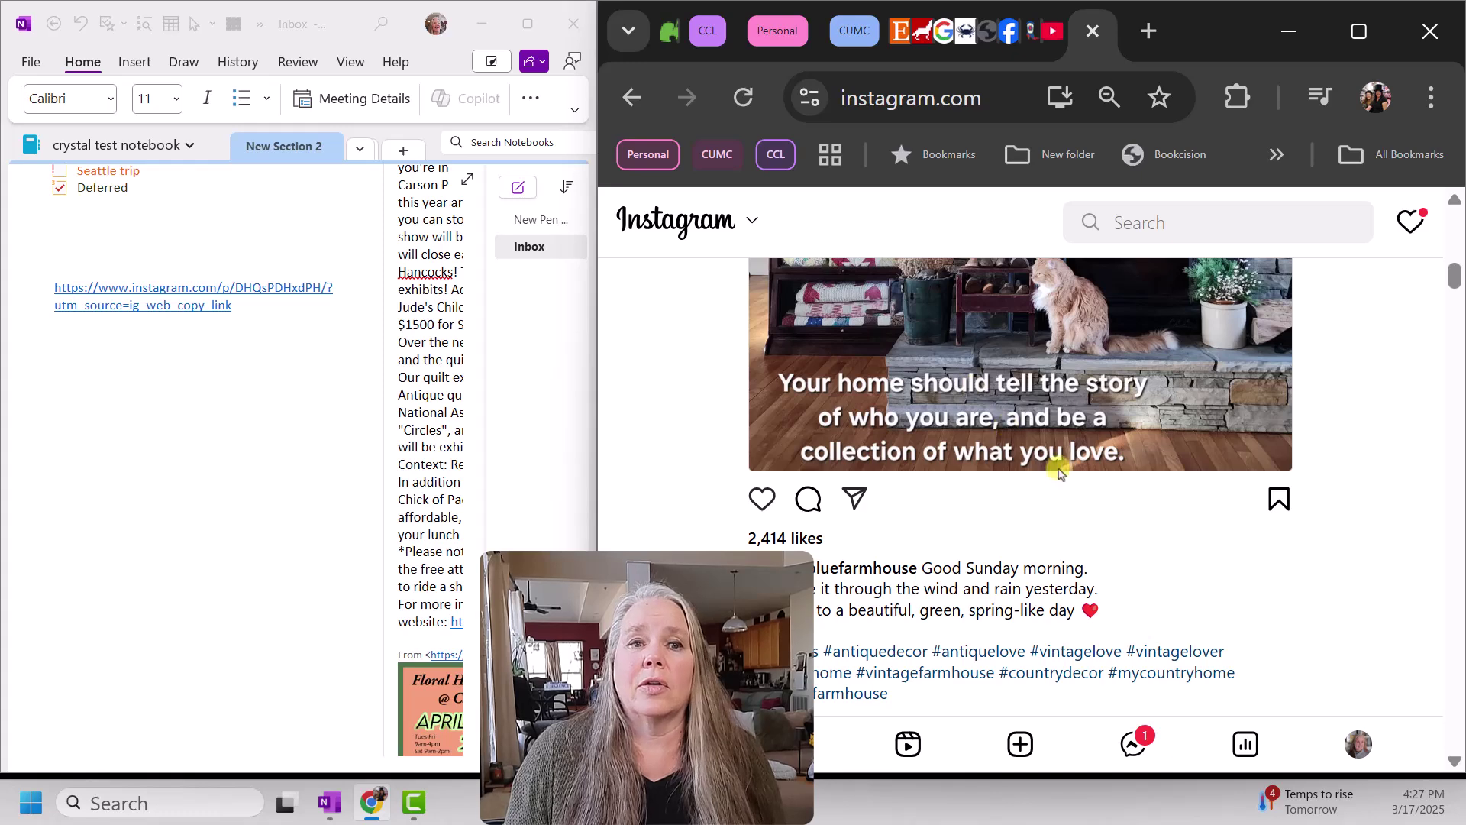
{"action": "scroll", "coordinate": [1023, 435], "scroll_direction": "up", "scroll_amount": 3}
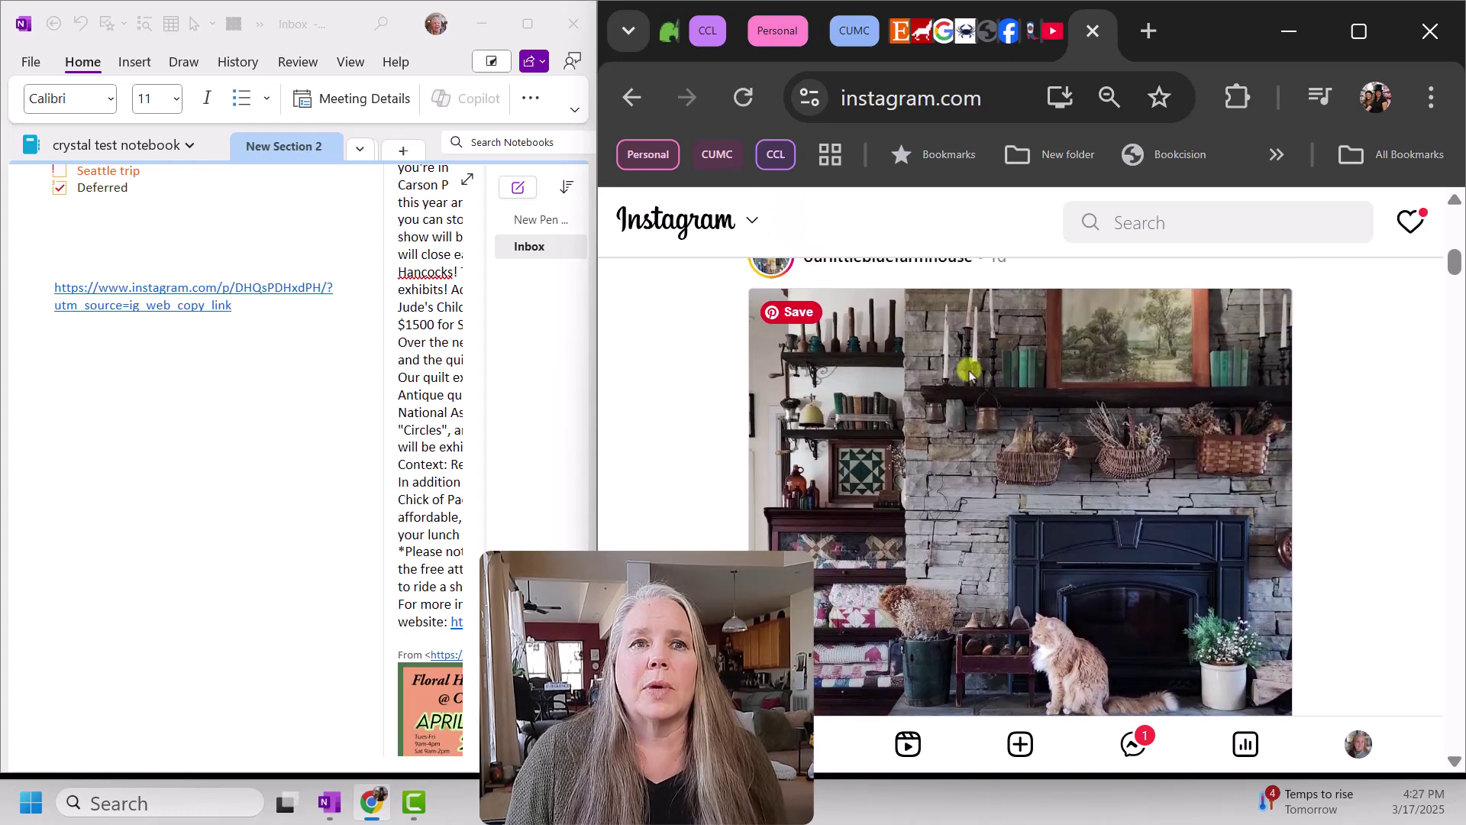
{"action": "right_click", "coordinate": [965, 397]}
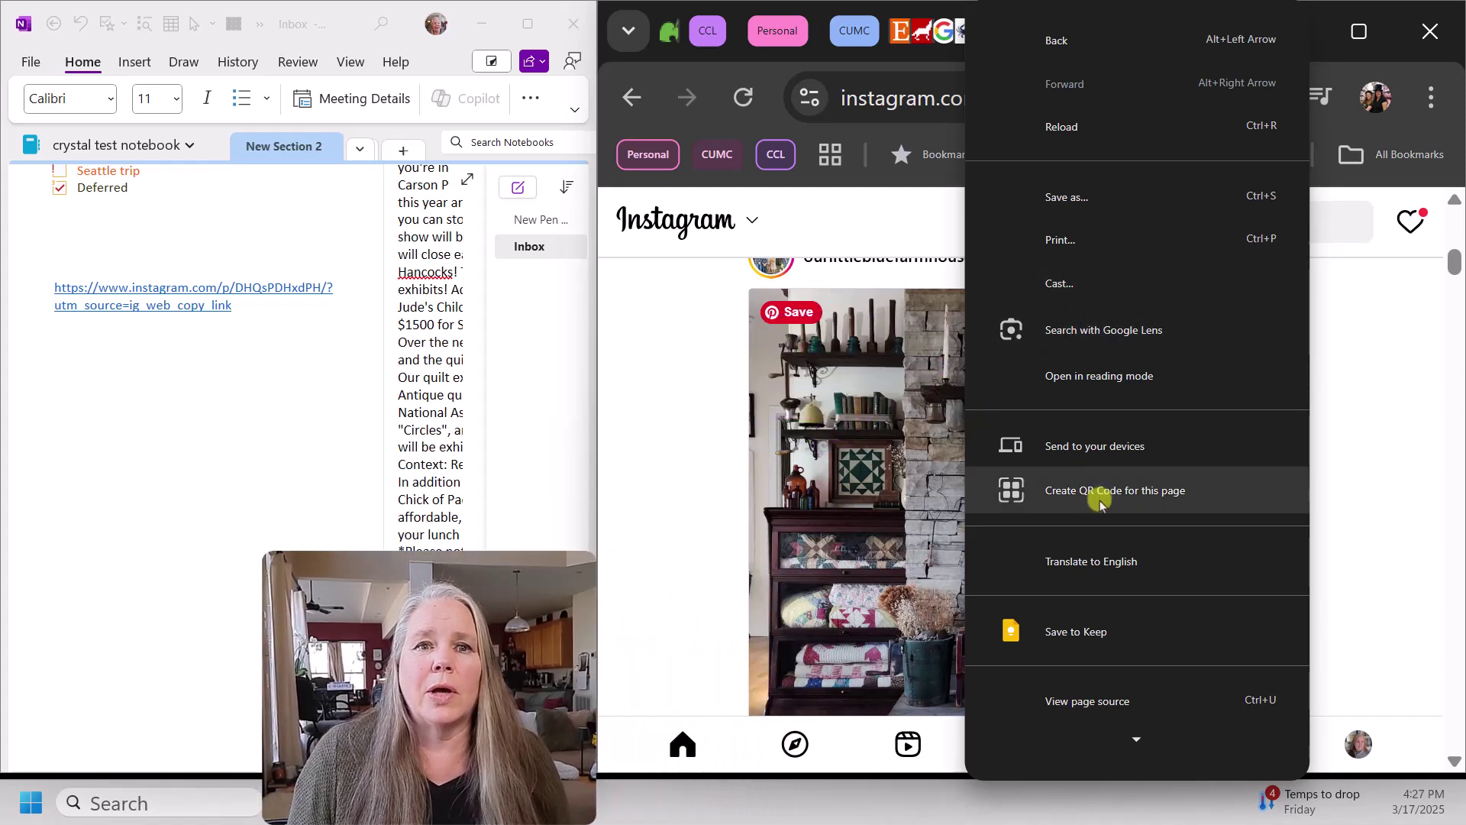
{"action": "left_click", "coordinate": [1090, 239]}
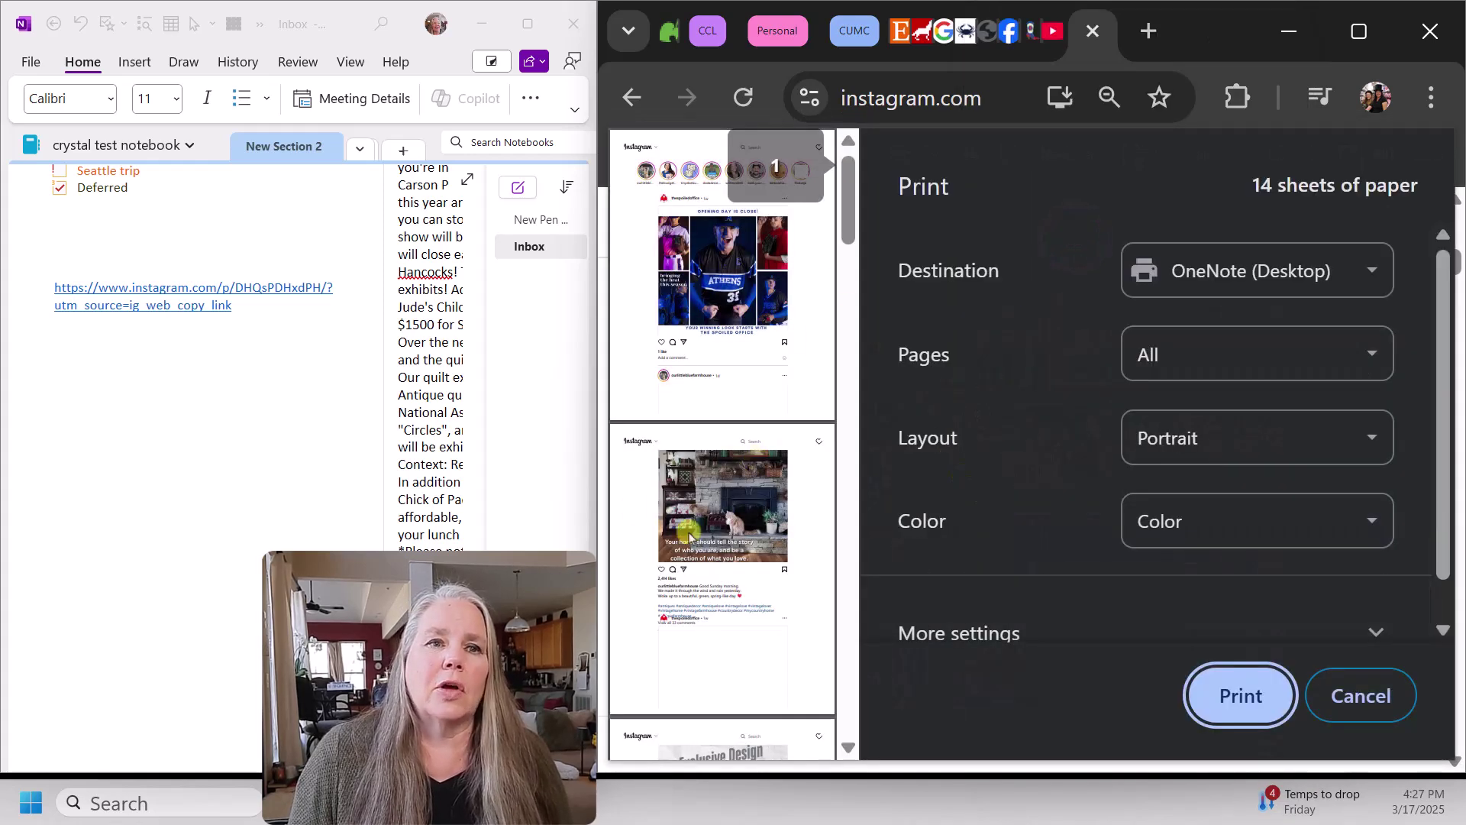
{"action": "left_click_drag", "start_coordinate": [848, 222], "coordinate": [835, 185]}
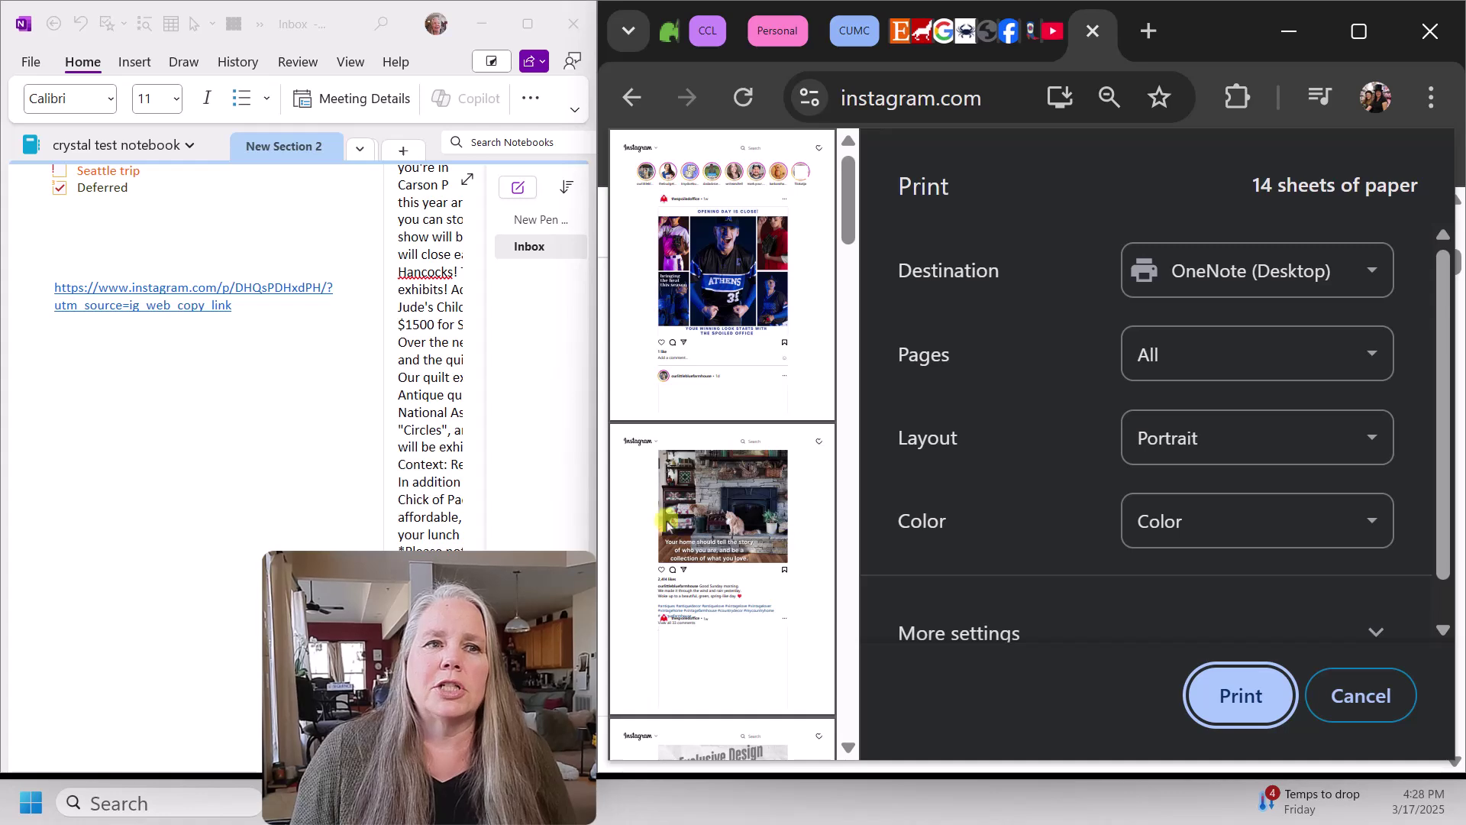
Restrict the printout to custom page 2 and print it to OneNote (Desktop)
{"action": "left_click", "coordinate": [1355, 352]}
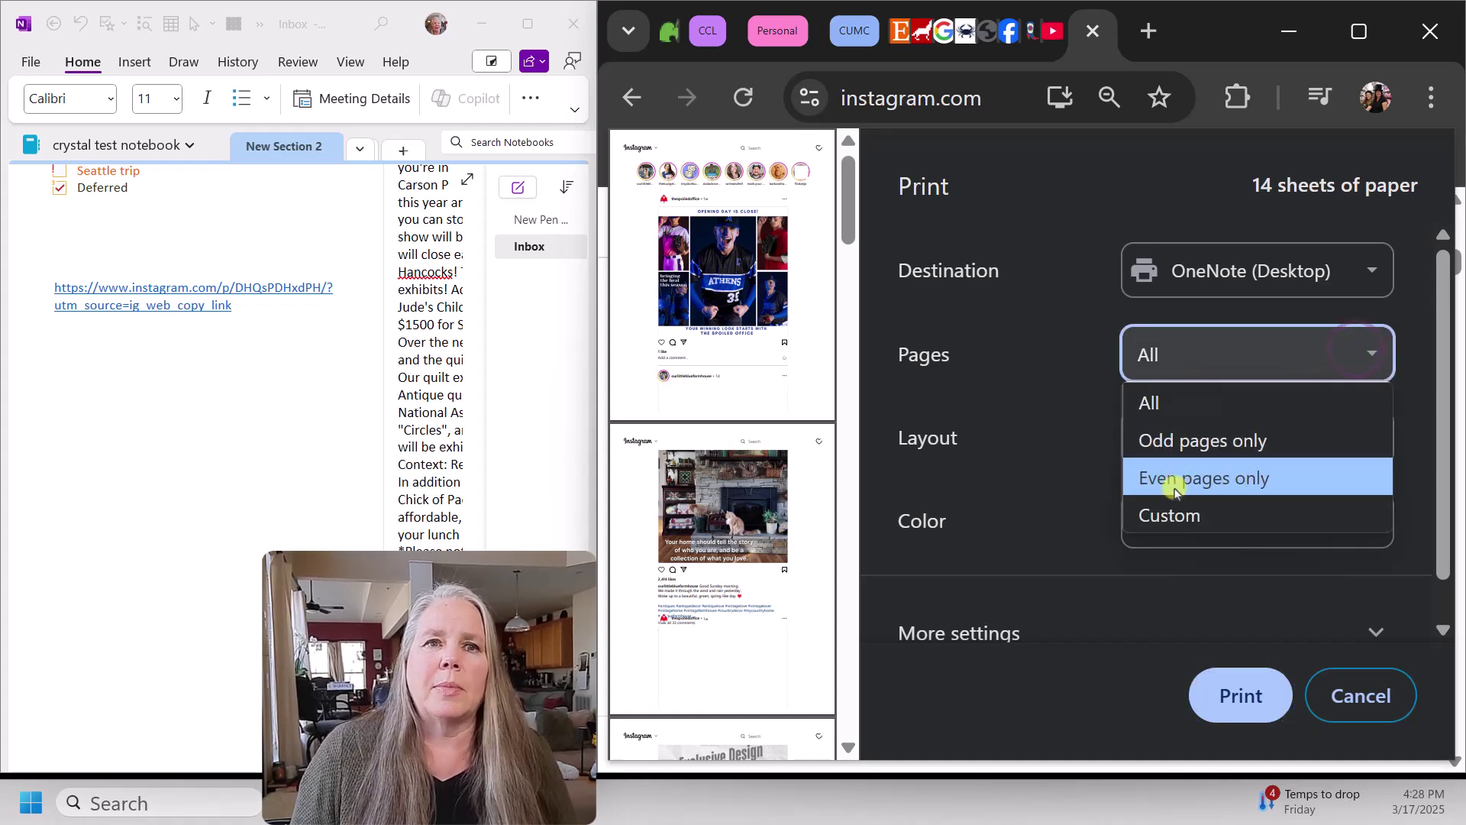
{"action": "left_click", "coordinate": [1169, 514]}
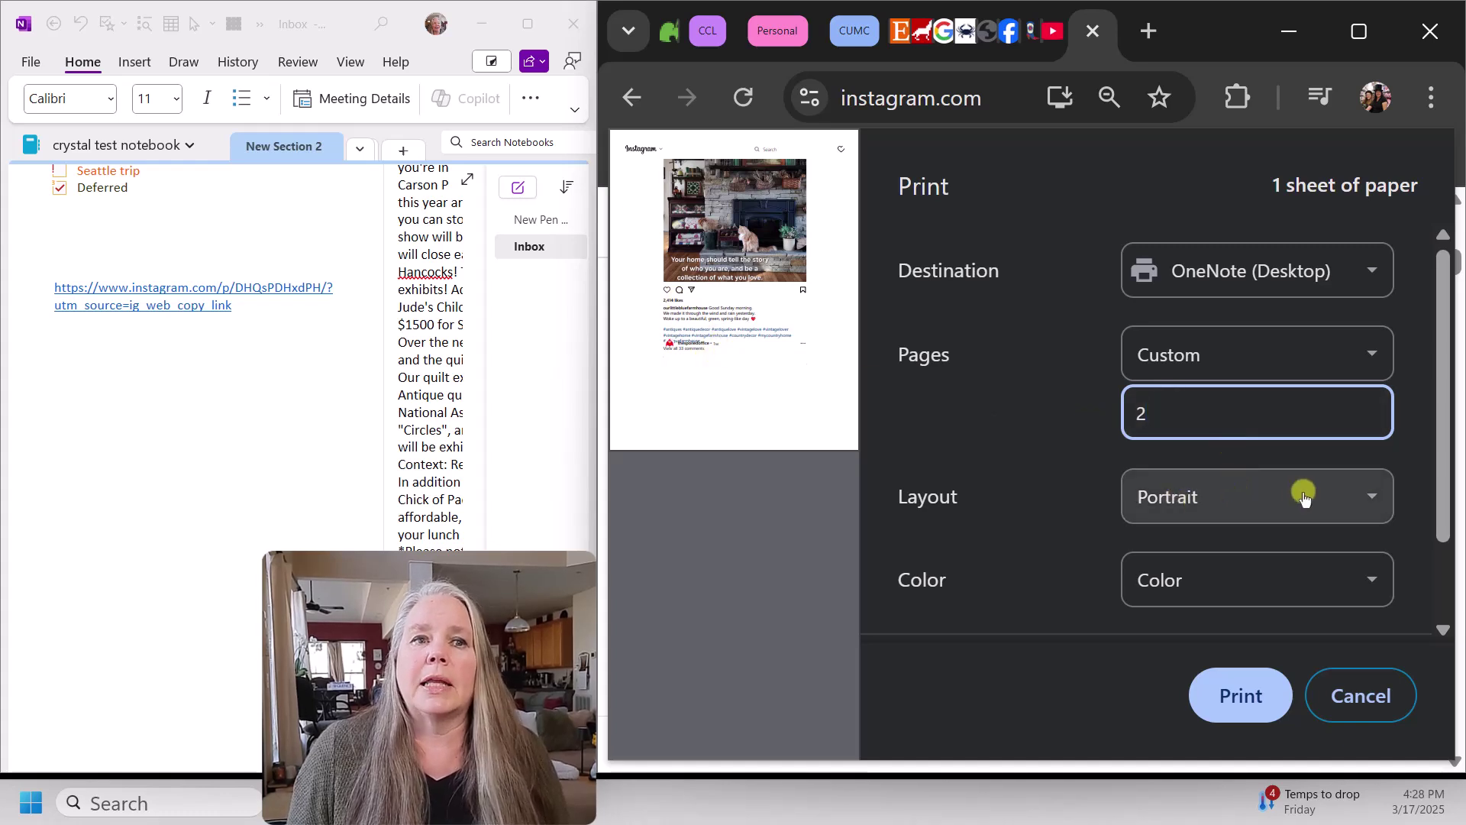
{"action": "left_click", "coordinate": [1227, 694]}
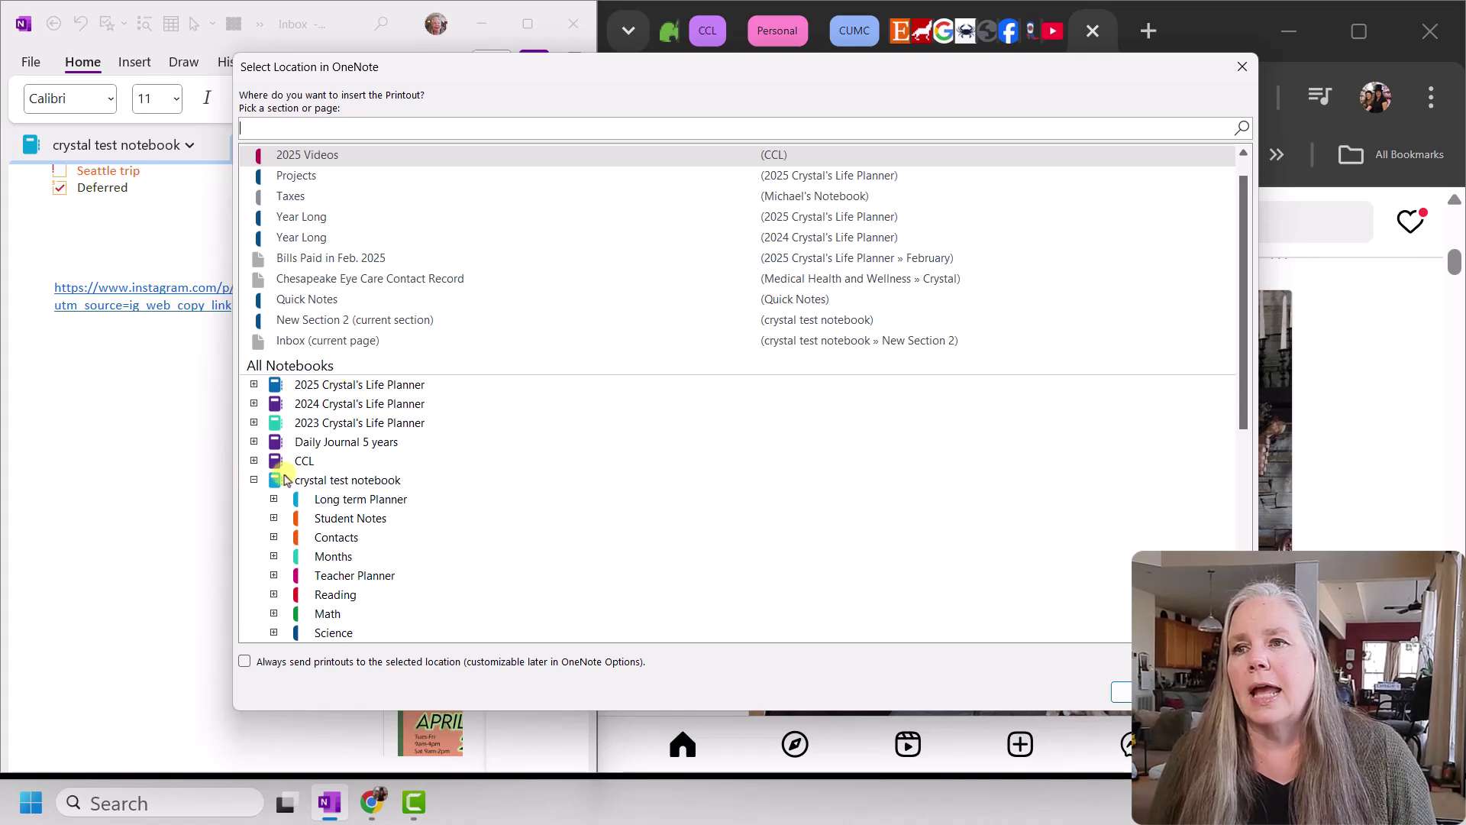
Insert the printout into the Inbox page of New Section 2 in the crystal test notebook
{"action": "left_click", "coordinate": [324, 481]}
{"action": "scroll", "coordinate": [313, 527], "scroll_direction": "down", "scroll_amount": 3}
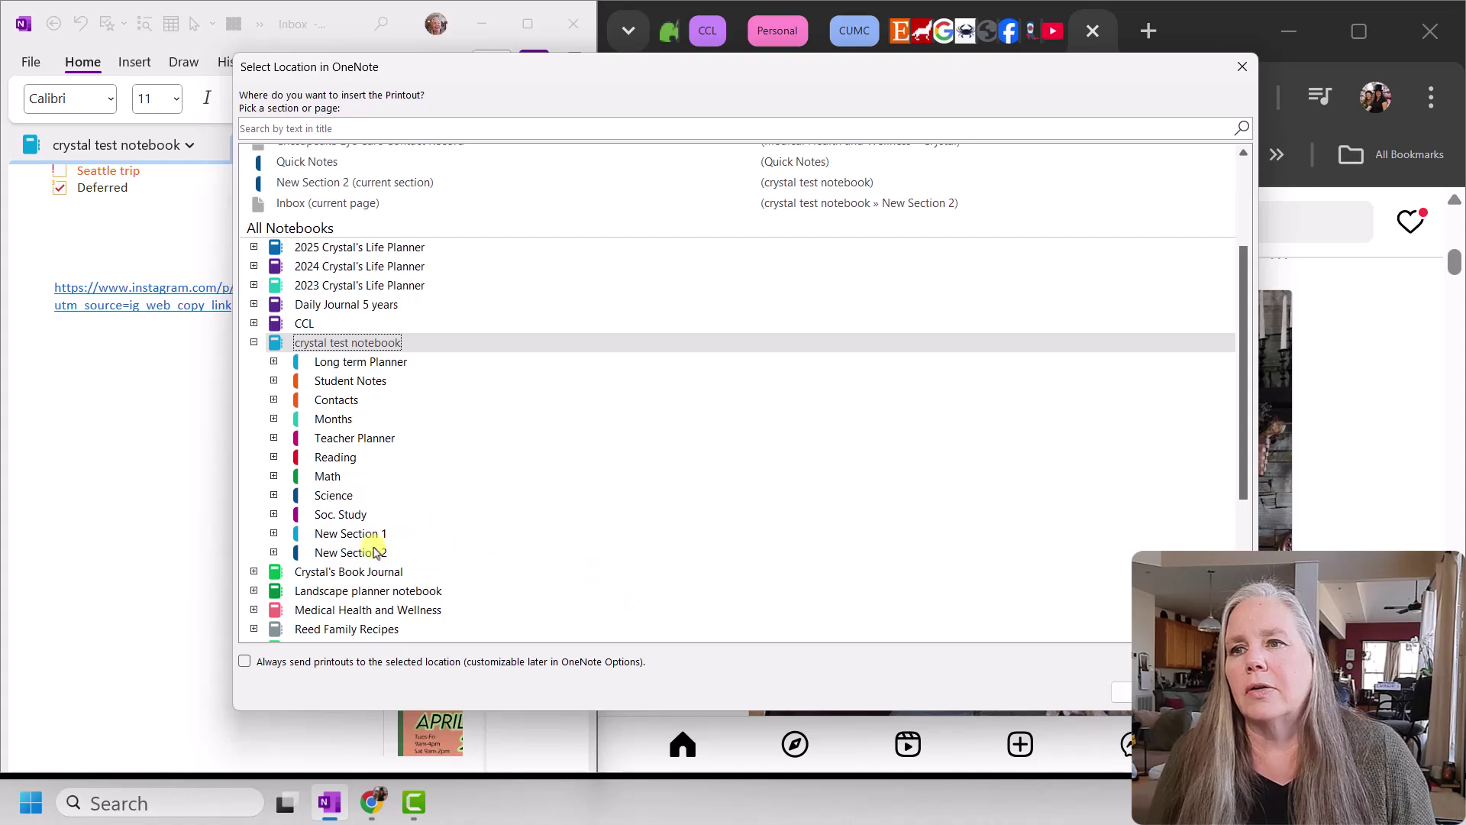
{"action": "left_click_drag", "start_coordinate": [697, 74], "coordinate": [815, 66]}
{"action": "left_click", "coordinate": [481, 545]}
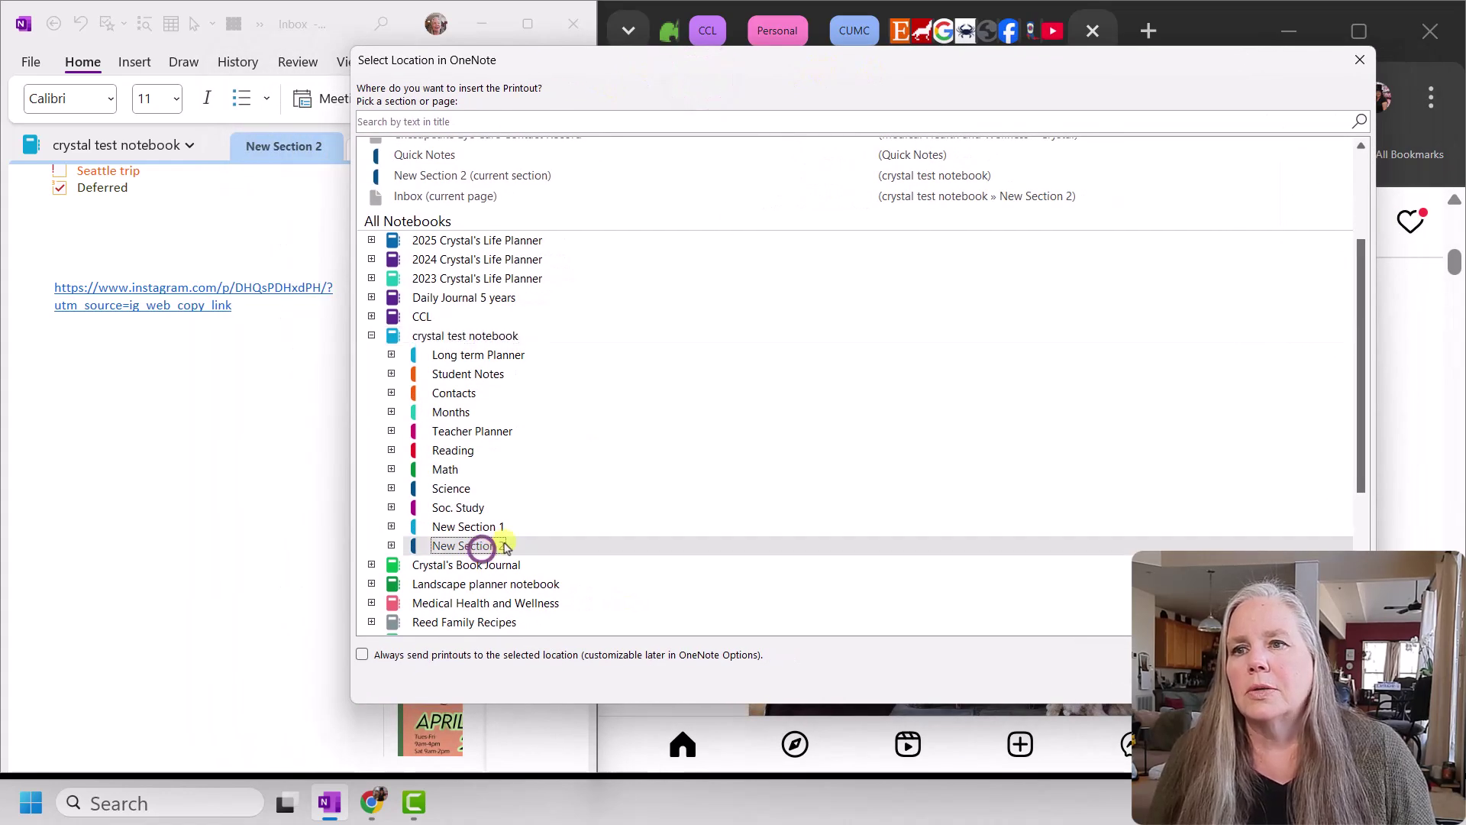
{"action": "left_click", "coordinate": [391, 545]}
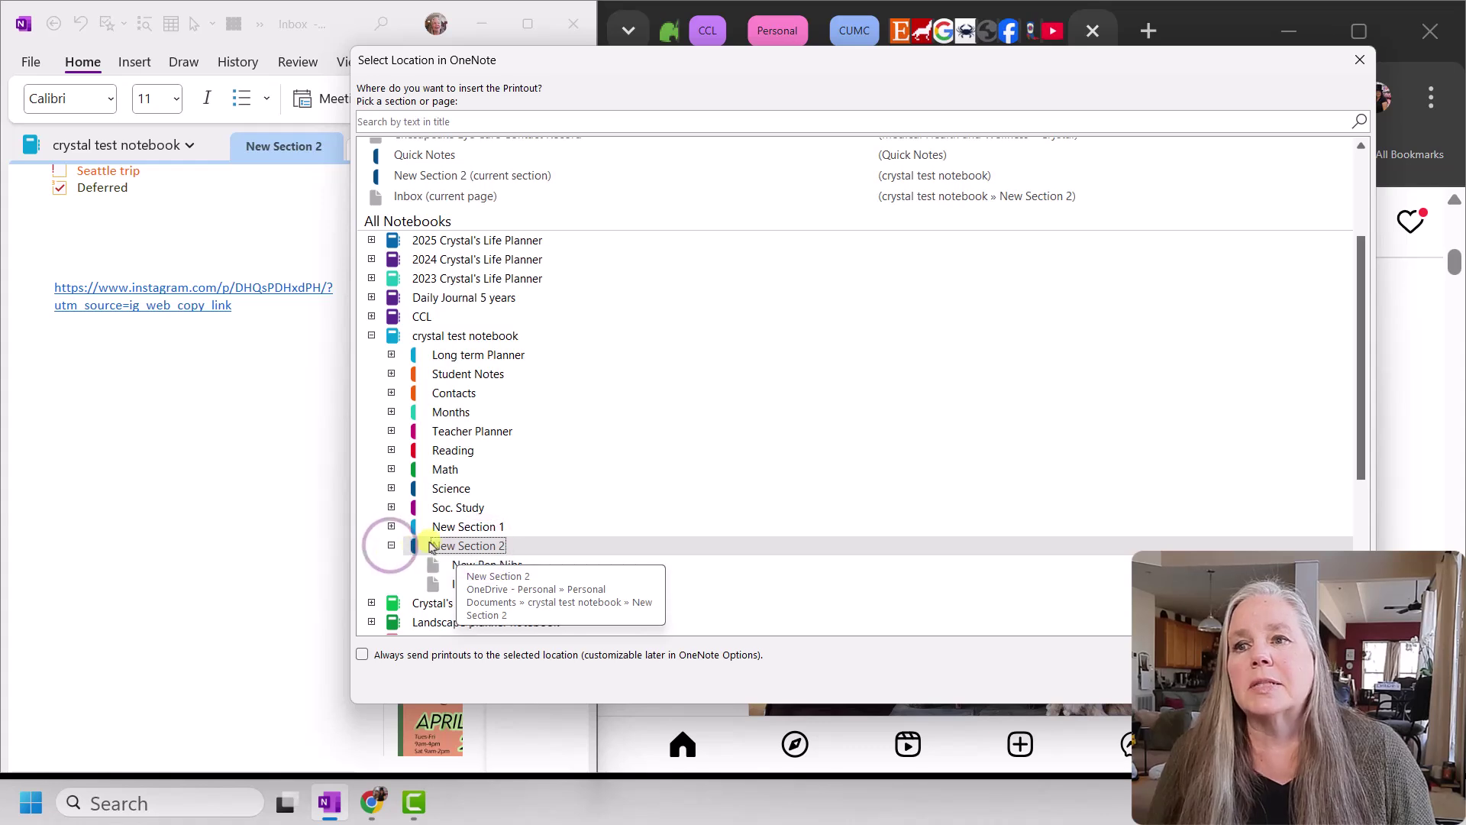
{"action": "scroll", "coordinate": [582, 501], "scroll_direction": "down", "scroll_amount": 1}
{"action": "left_click", "coordinate": [469, 557]}
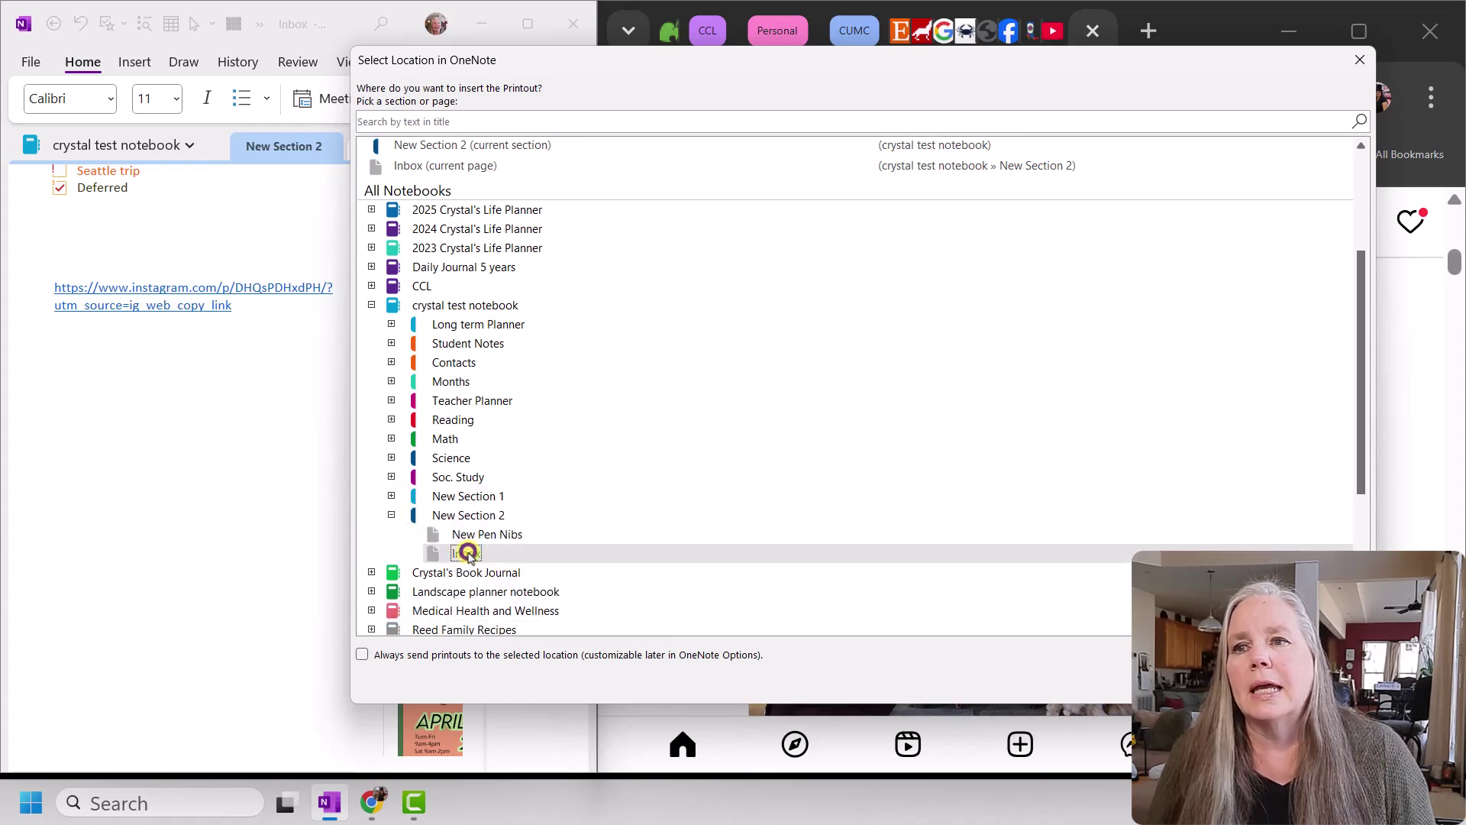
{"action": "key", "text": "Return"}
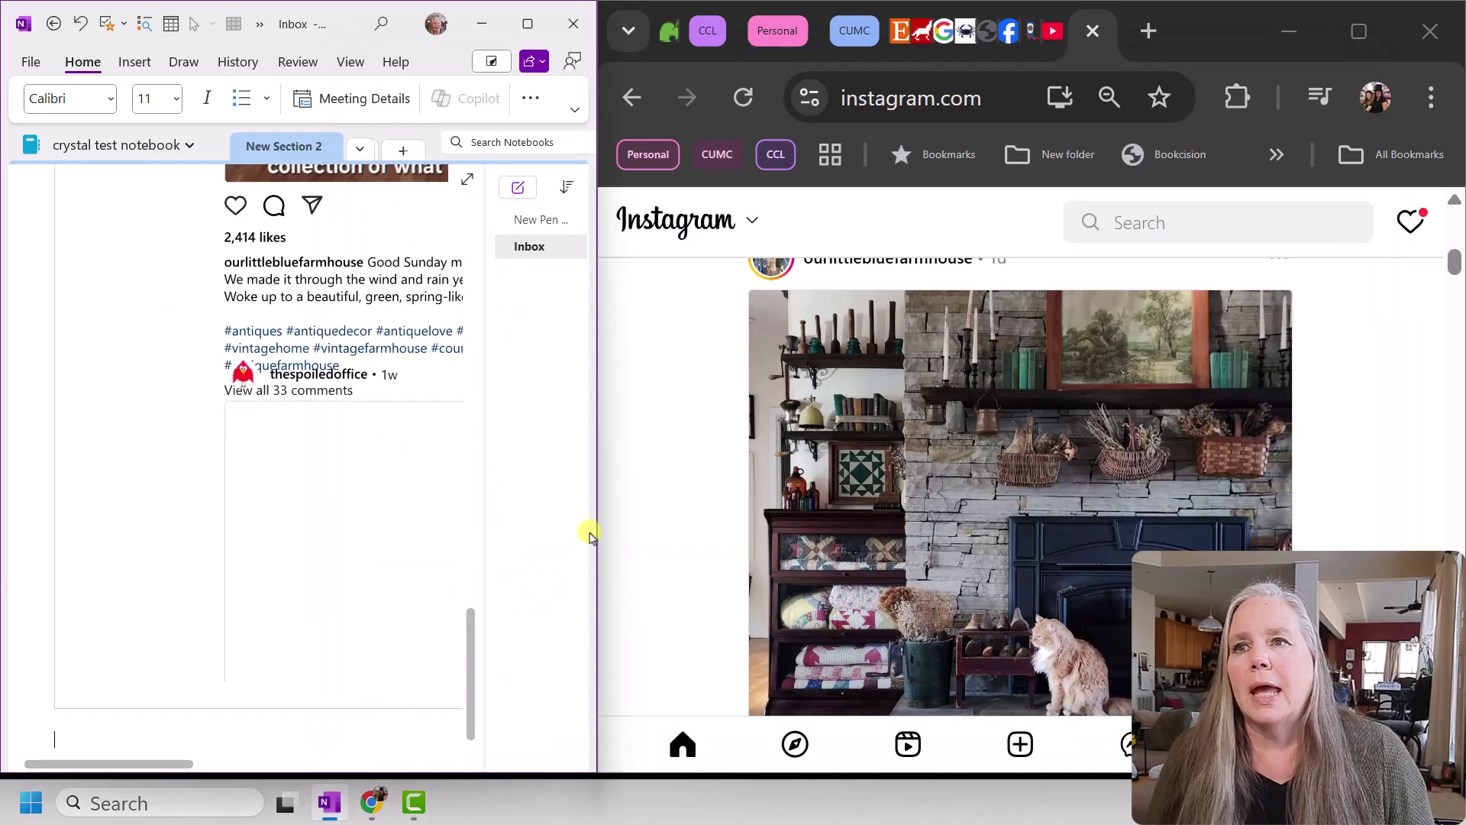
Enlarge the OneNote window to full screen and examine the Instagram printout below its link on the Inbox page
{"action": "left_click_drag", "start_coordinate": [600, 489], "coordinate": [666, 481]}
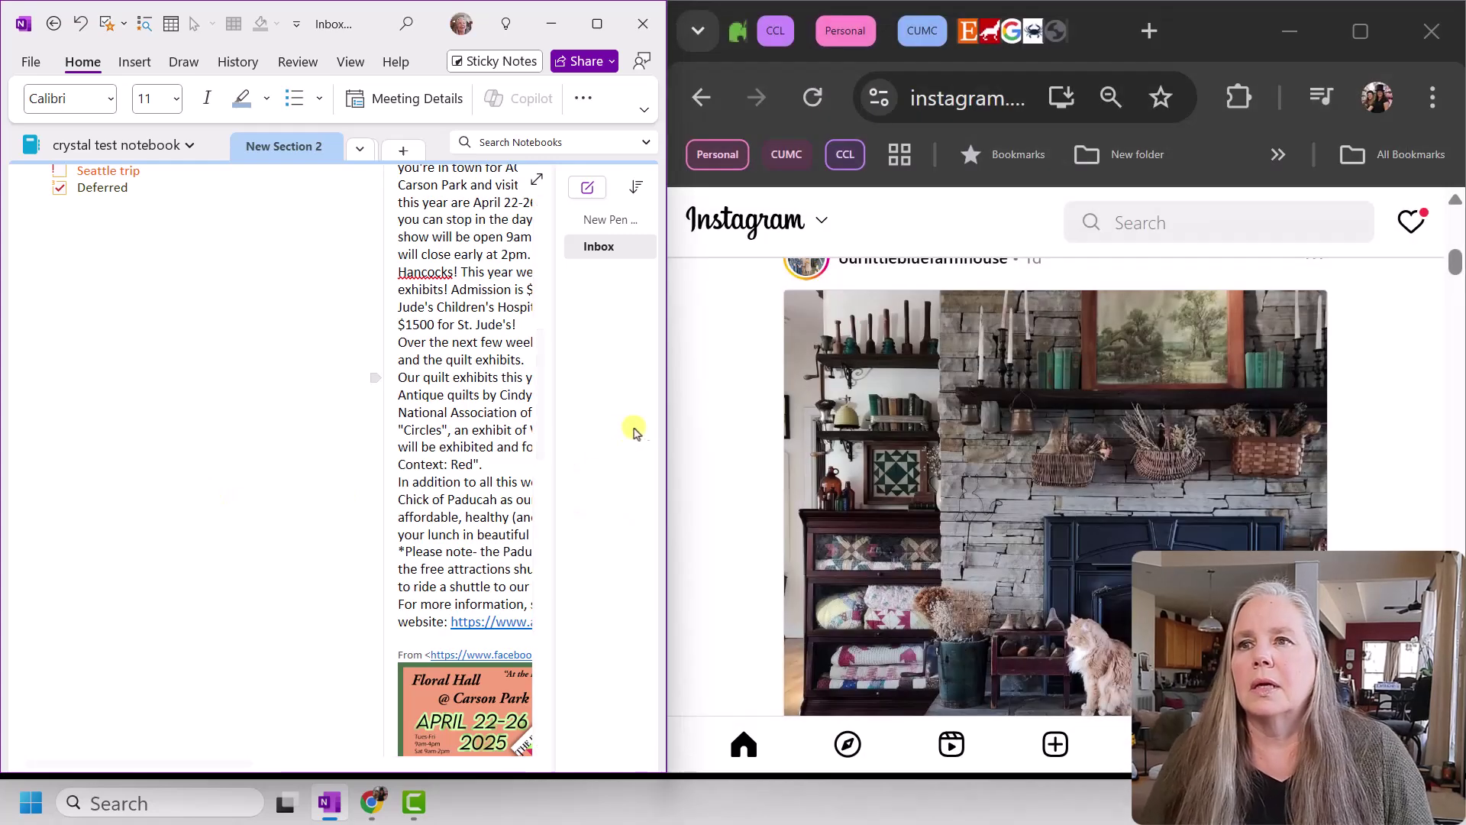
{"action": "left_click_drag", "start_coordinate": [665, 422], "coordinate": [703, 422]}
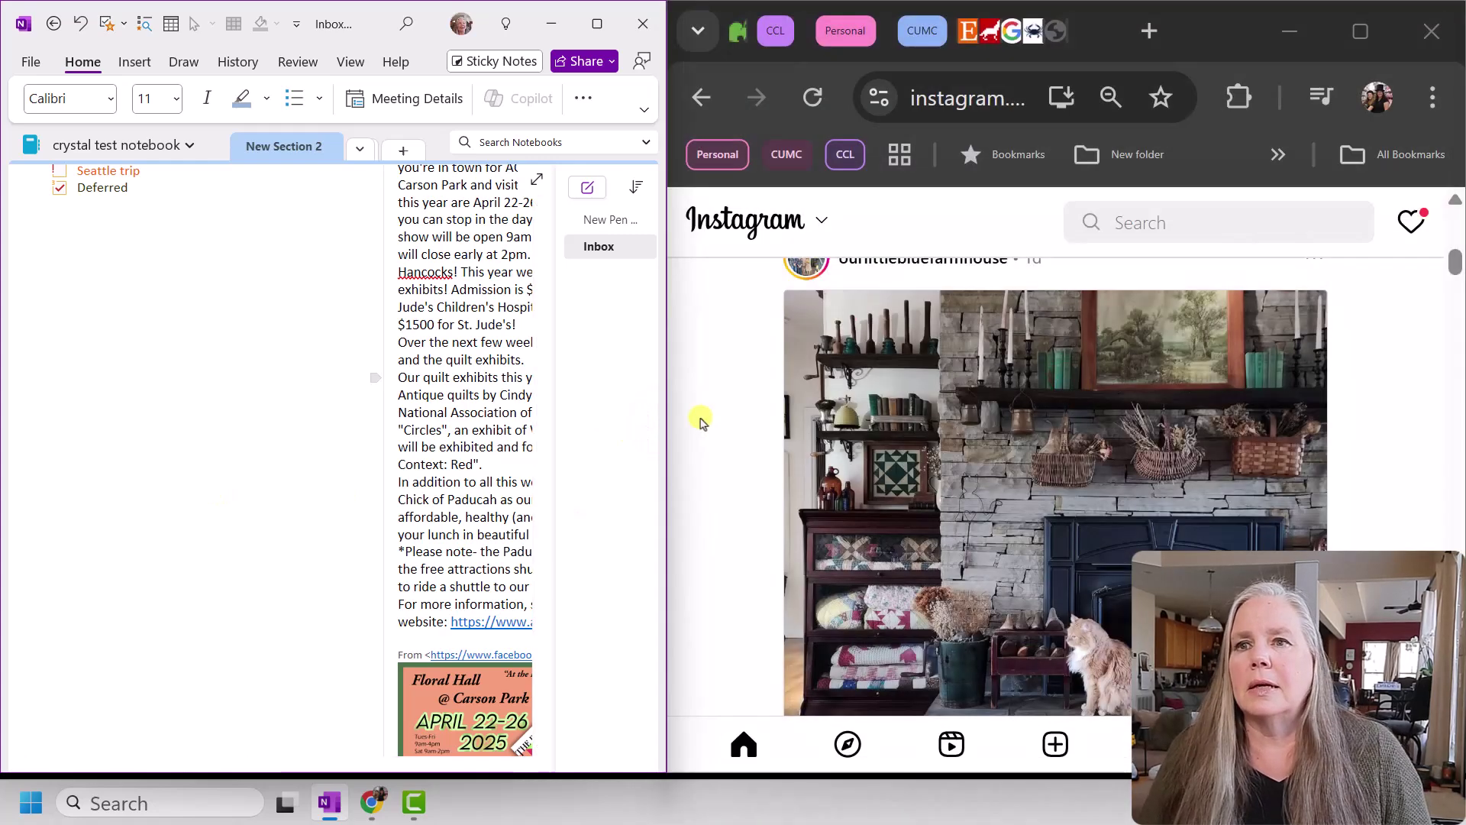
{"action": "scroll", "coordinate": [223, 327], "scroll_direction": "down", "scroll_amount": 10}
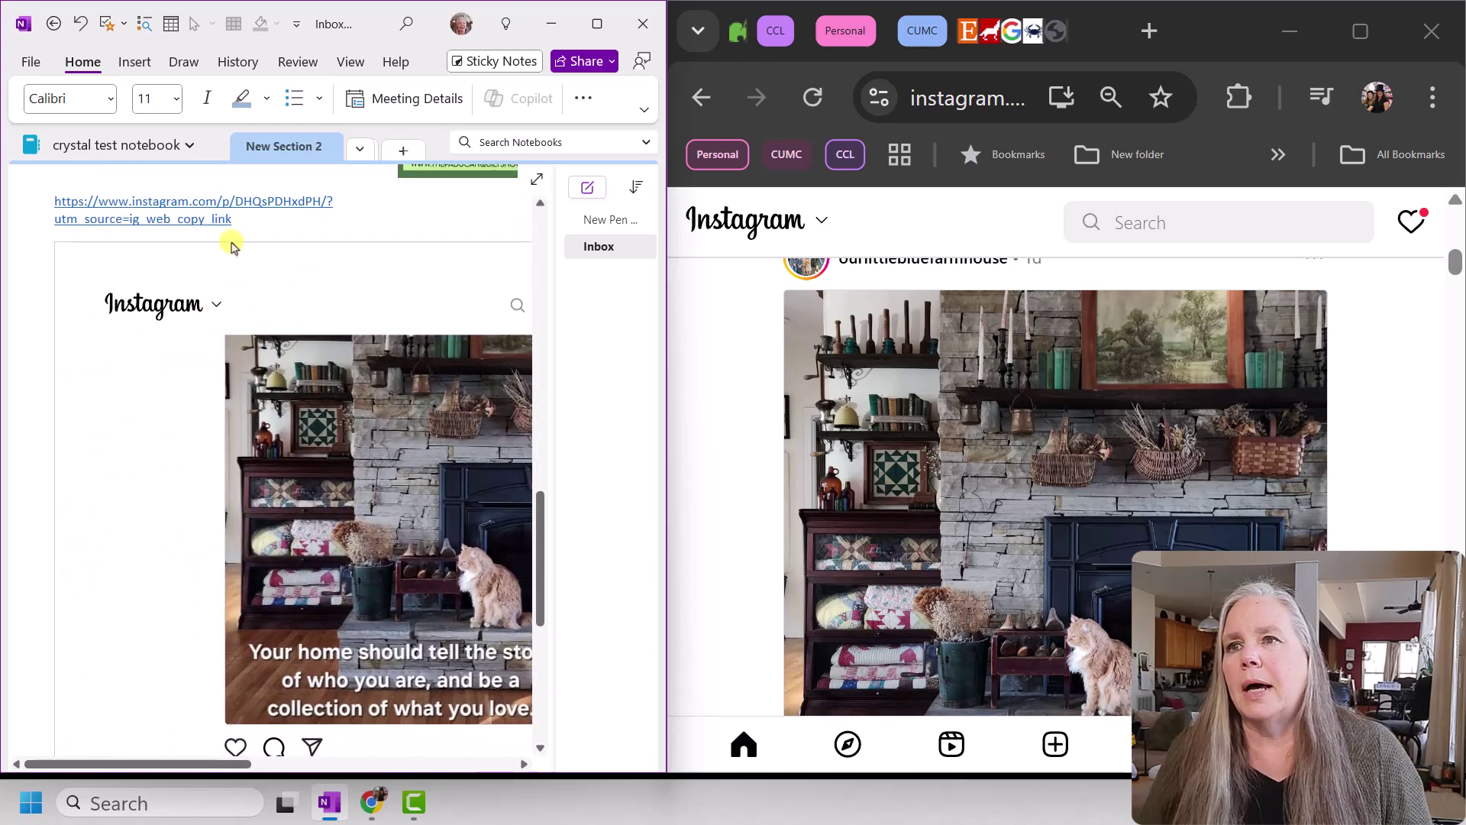
{"action": "scroll", "coordinate": [295, 485], "scroll_direction": "down", "scroll_amount": 3}
{"action": "scroll", "coordinate": [292, 465], "scroll_direction": "up", "scroll_amount": 2}
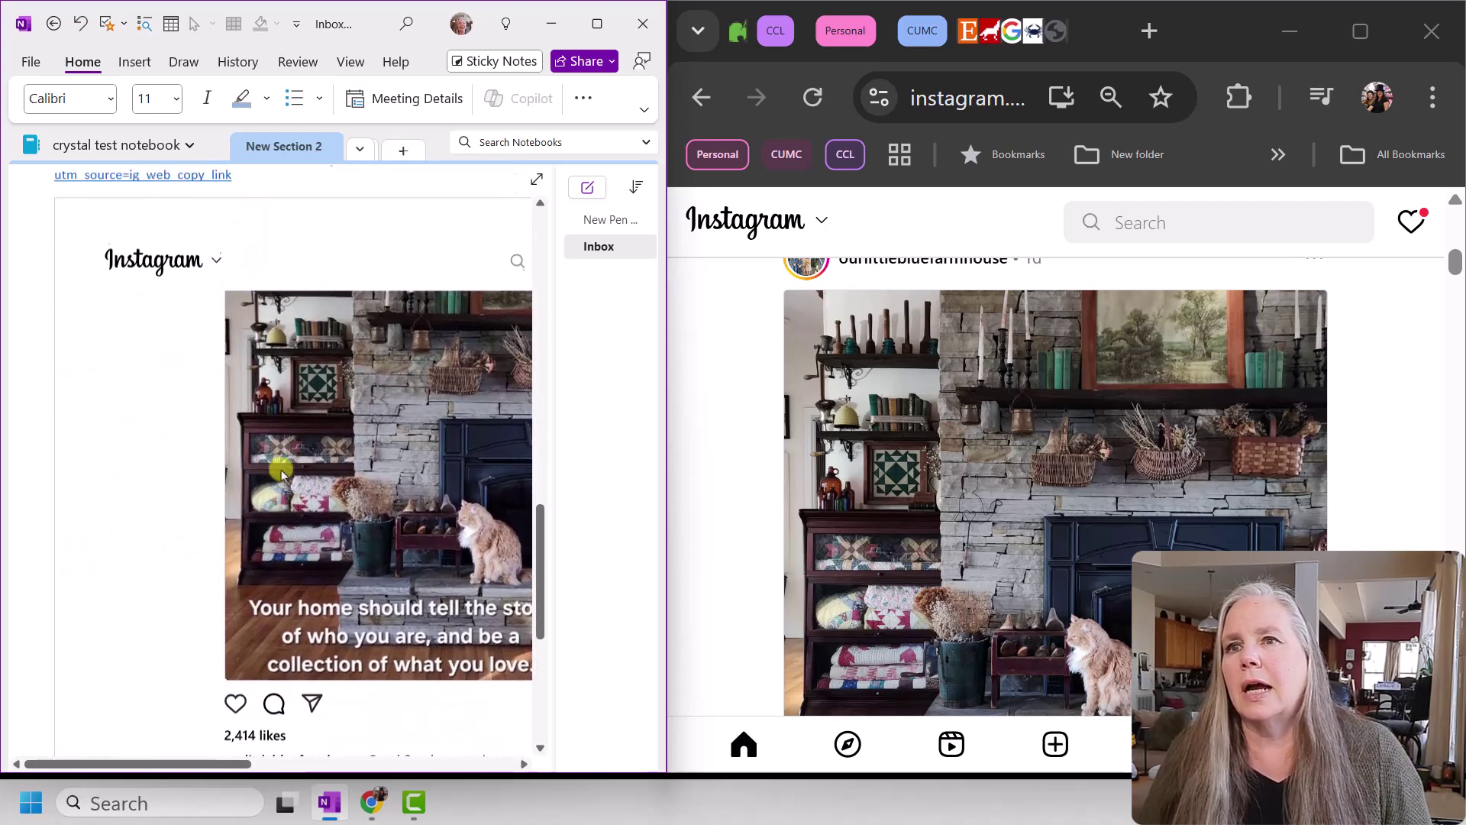
{"action": "left_click", "coordinate": [596, 23]}
{"action": "scroll", "coordinate": [164, 319], "scroll_direction": "up", "scroll_amount": 1}
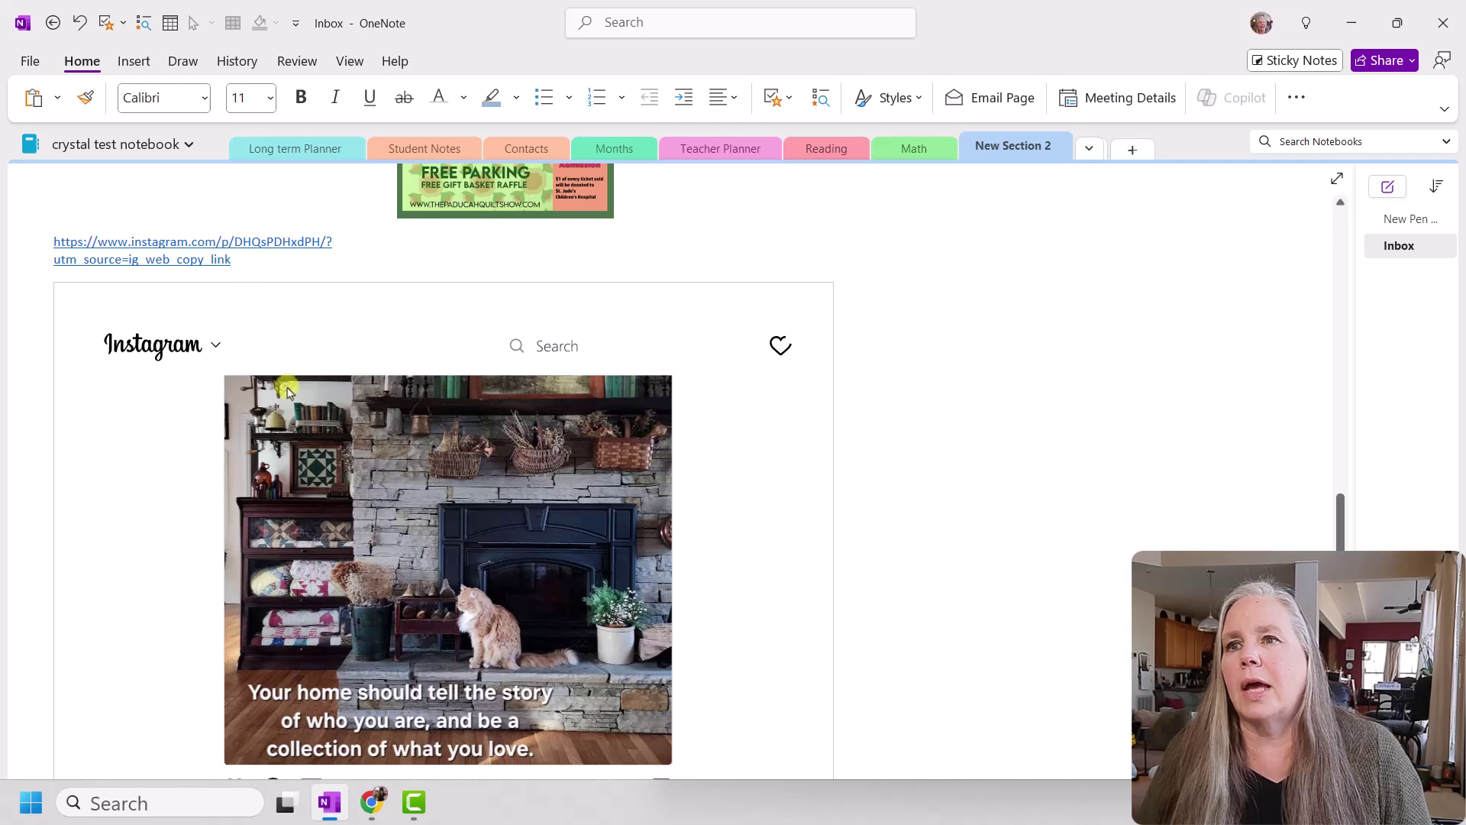
{"action": "scroll", "coordinate": [334, 410], "scroll_direction": "down", "scroll_amount": 3}
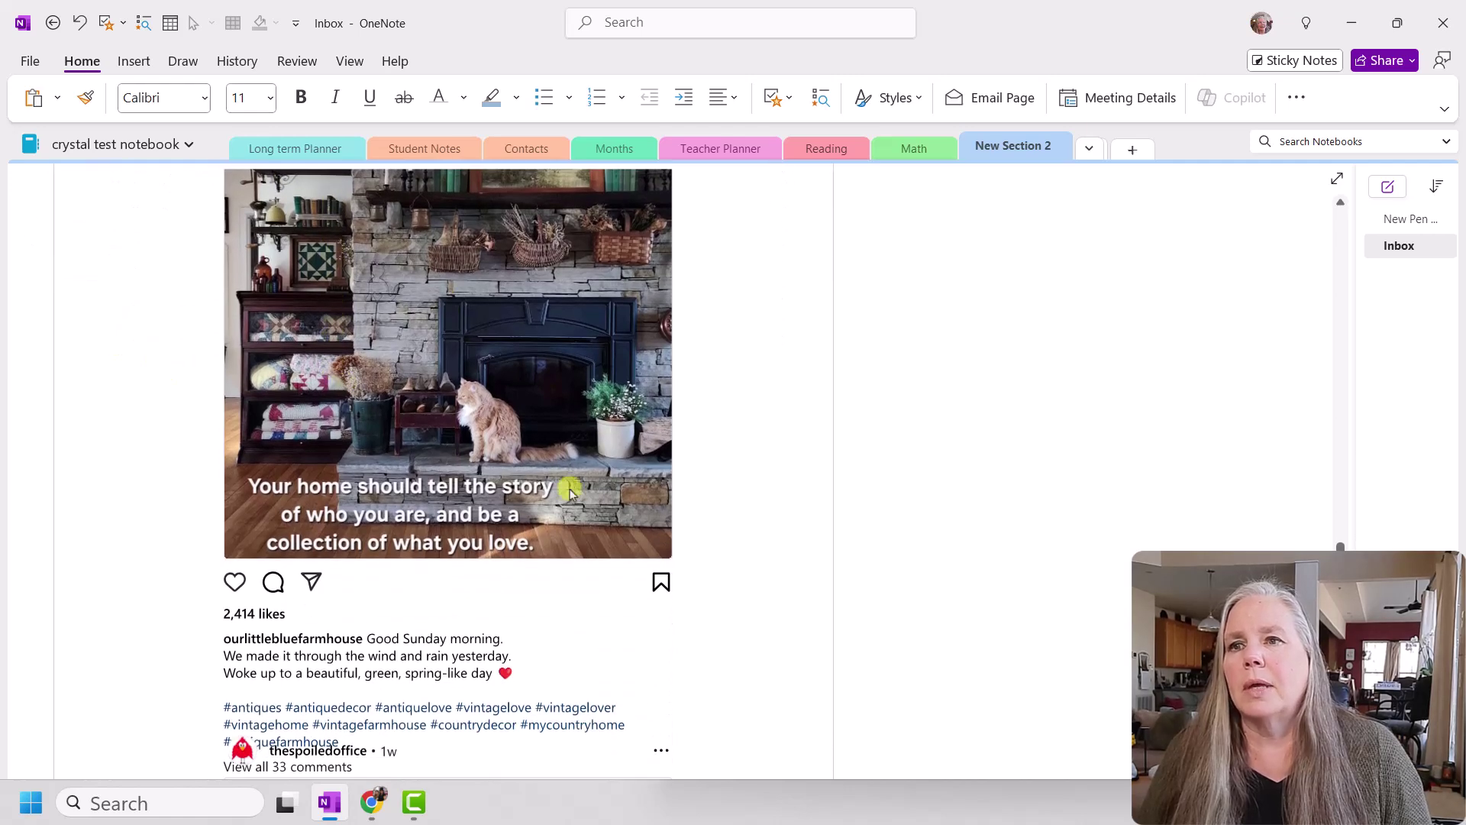
{"action": "scroll", "coordinate": [428, 485], "scroll_direction": "down", "scroll_amount": 2}
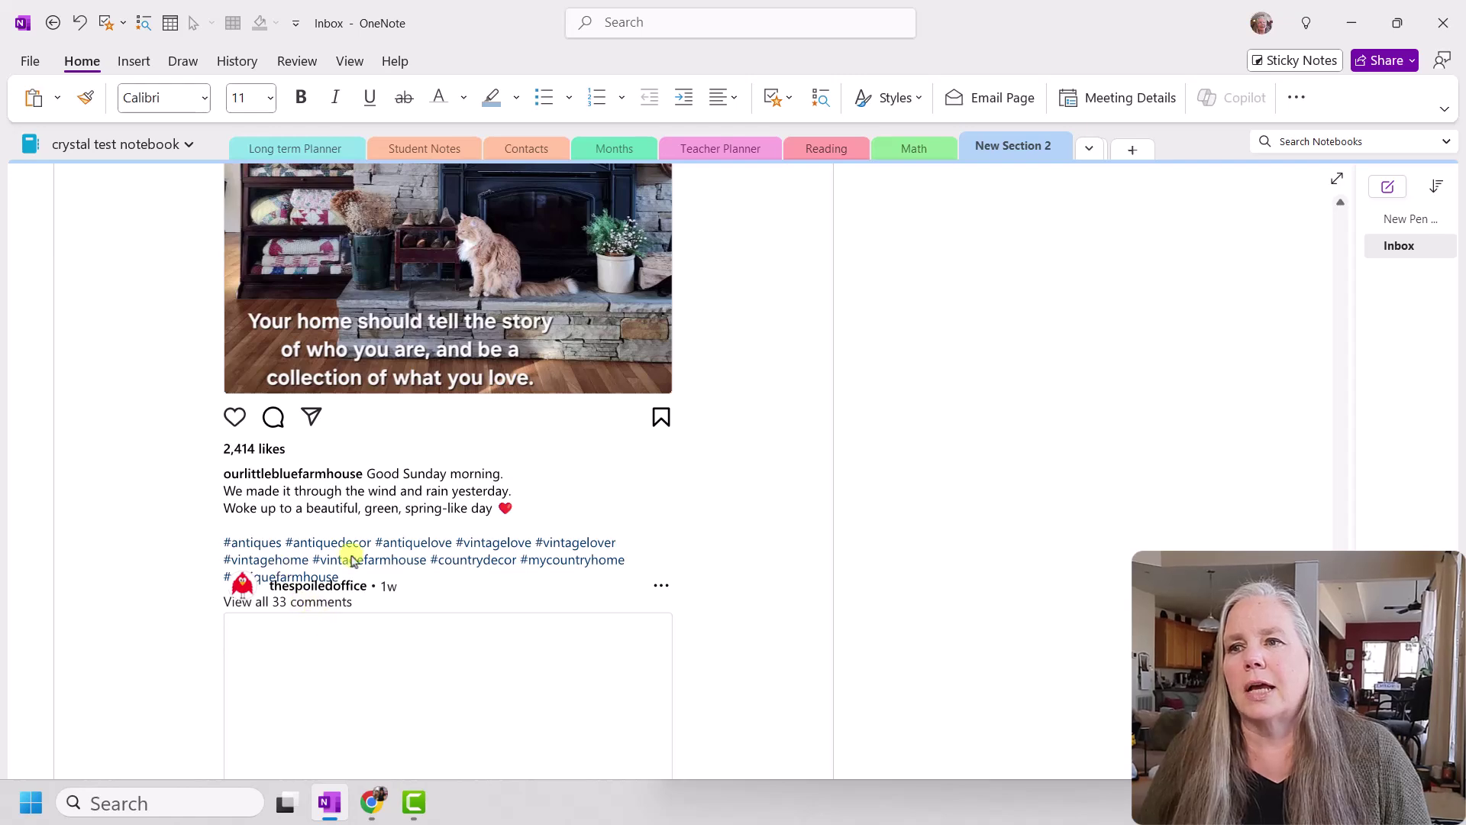
{"action": "scroll", "coordinate": [351, 561], "scroll_direction": "up", "scroll_amount": 6}
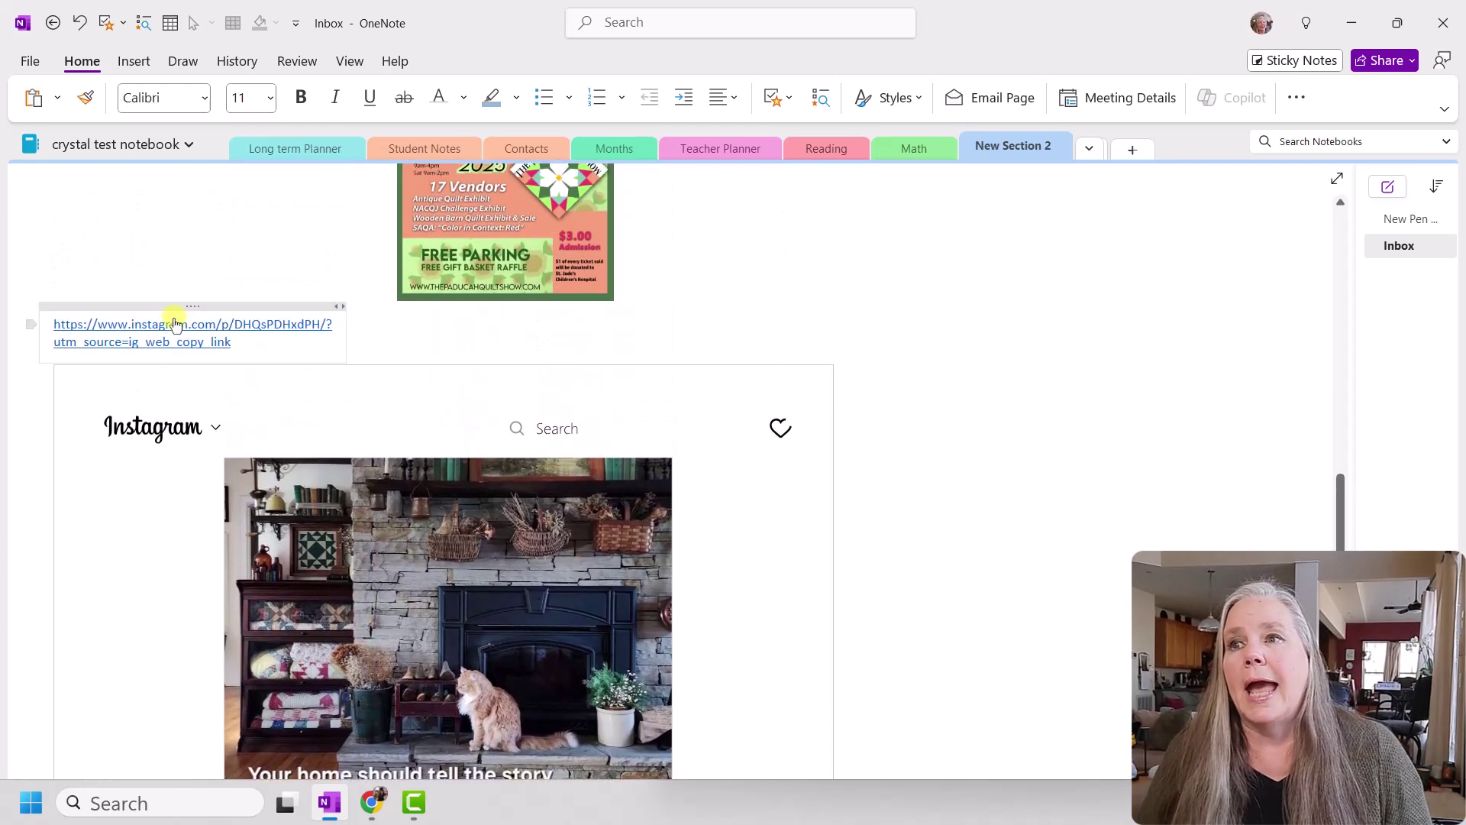
Cut the Instagram link from its own note container and paste it, keeping source formatting, directly below the printout in the printout's container
{"action": "right_click", "coordinate": [176, 304]}
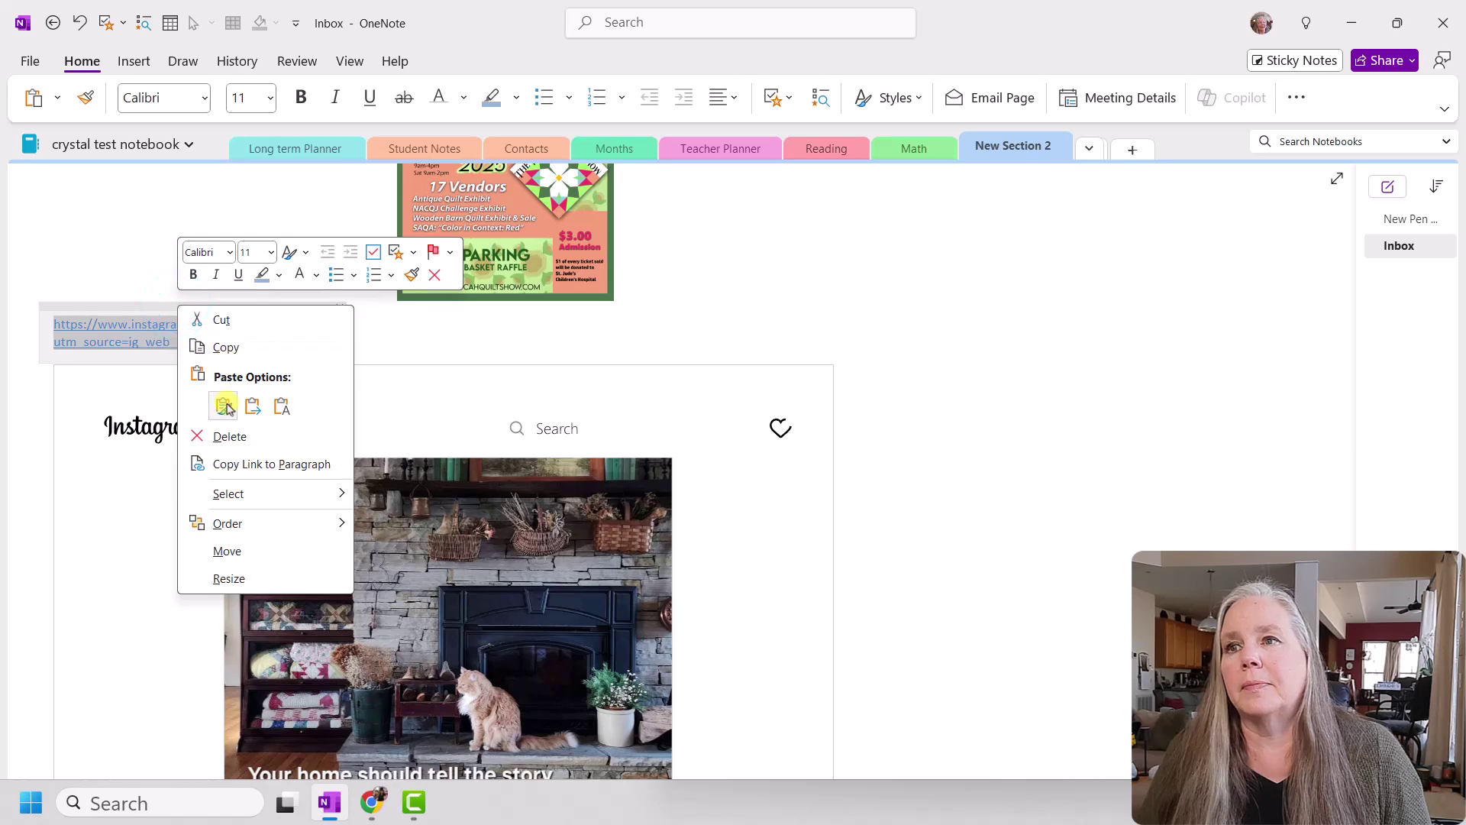
{"action": "left_click", "coordinate": [149, 306]}
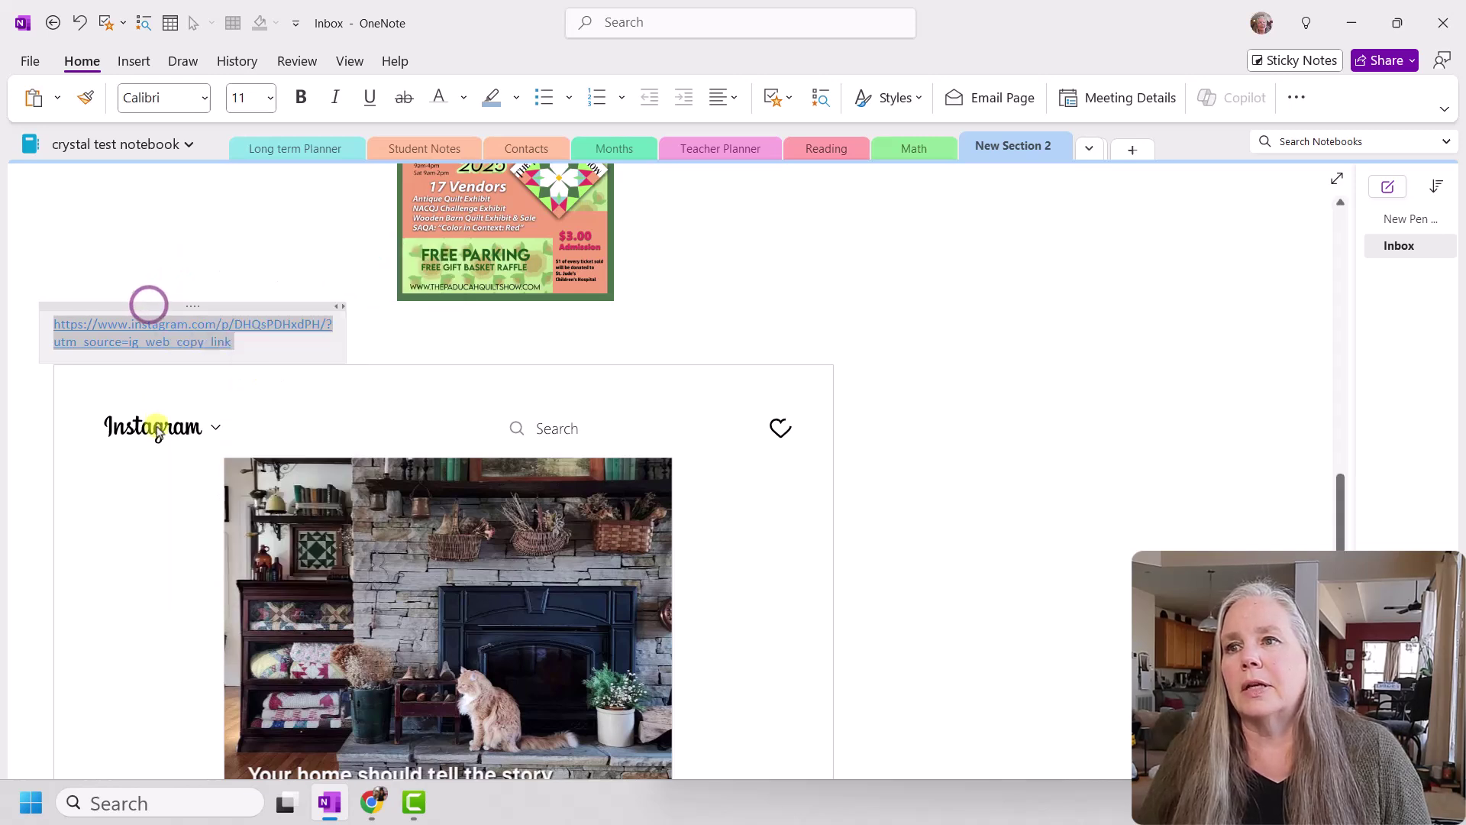
{"action": "right_click", "coordinate": [162, 341]}
{"action": "left_click", "coordinate": [200, 353]}
{"action": "scroll", "coordinate": [200, 354], "scroll_direction": "down", "scroll_amount": 10}
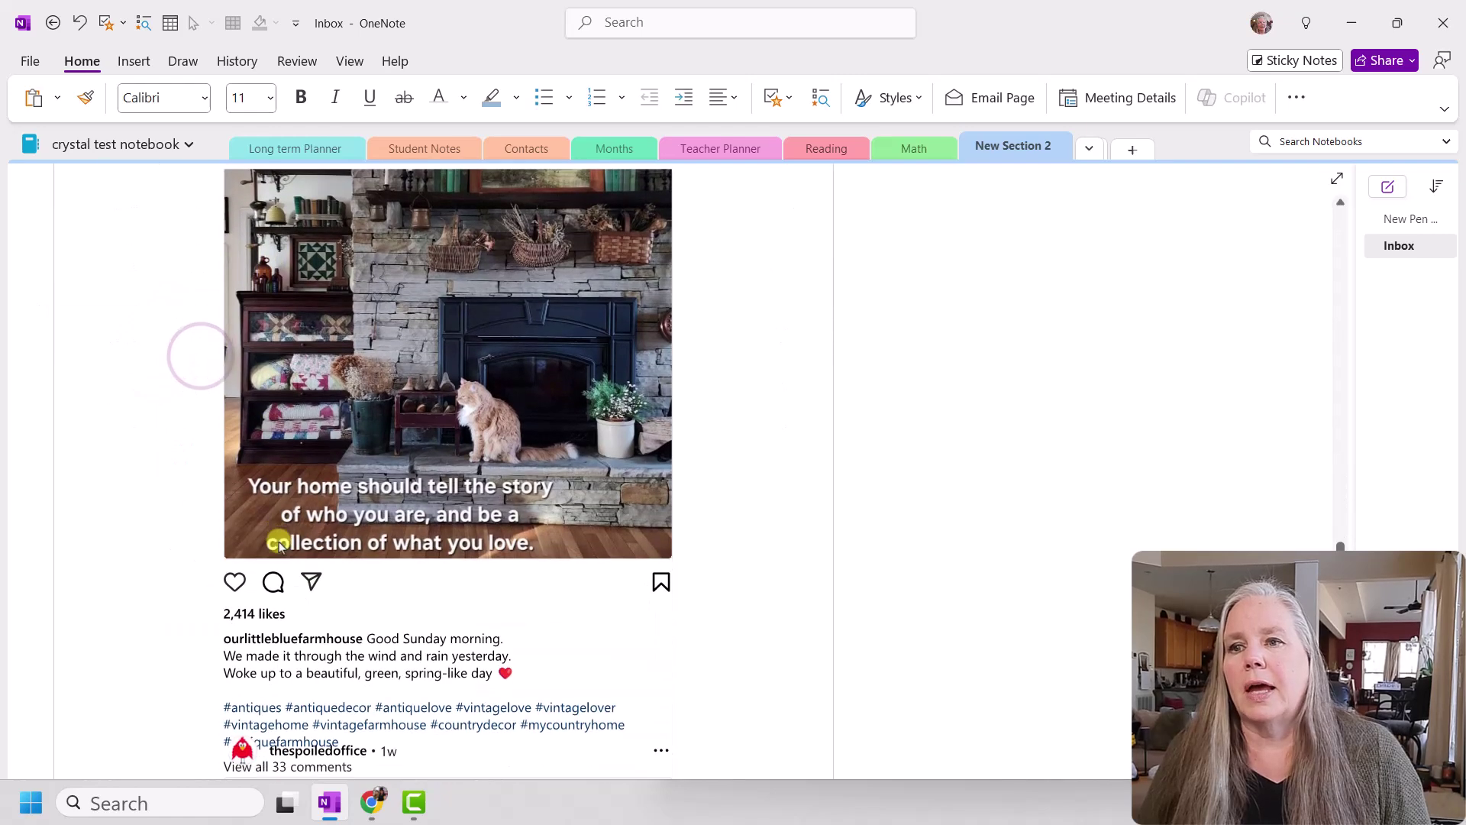
{"action": "right_click", "coordinate": [744, 372]}
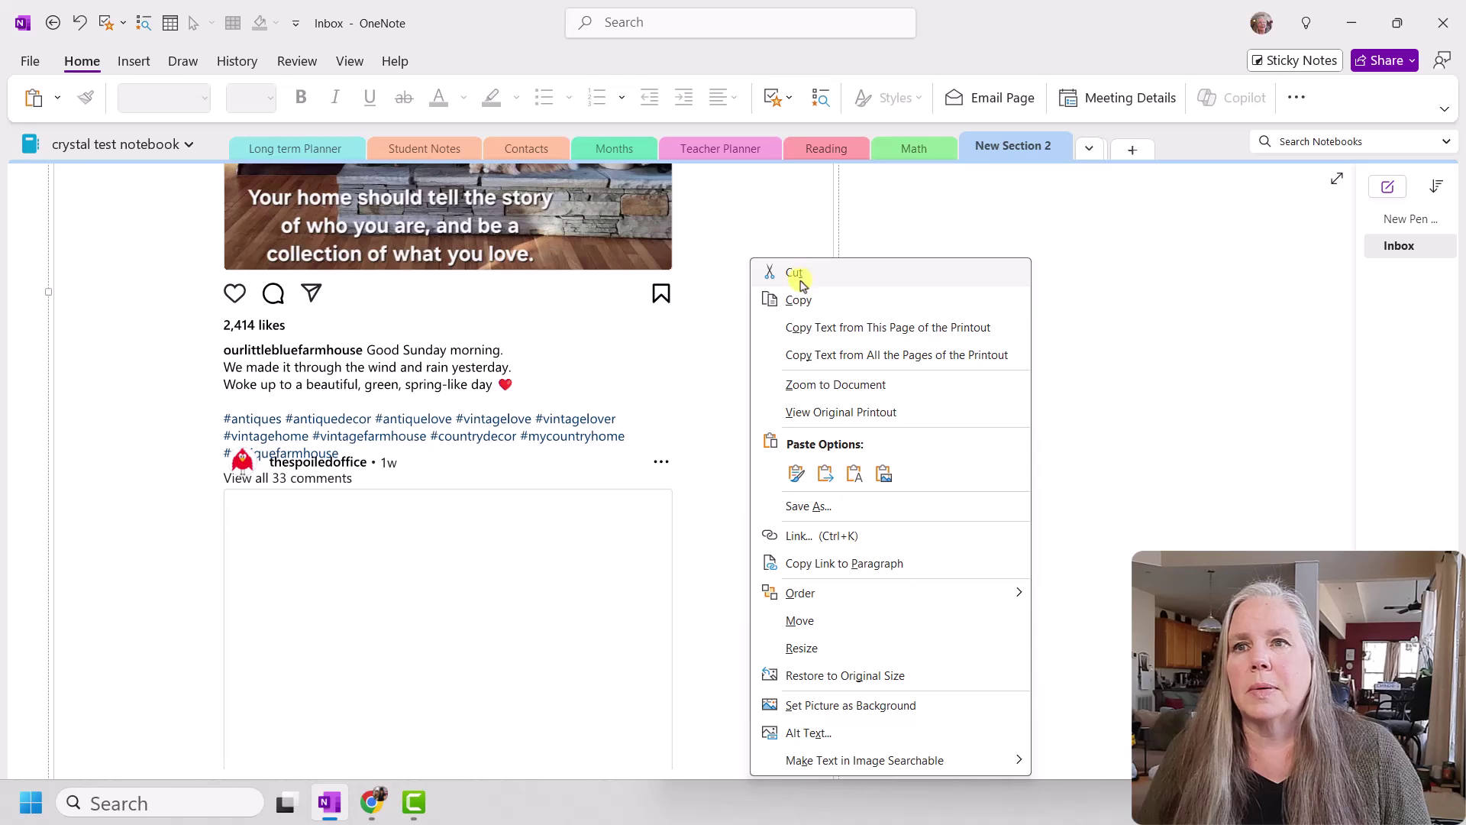
{"action": "left_click", "coordinate": [797, 473]}
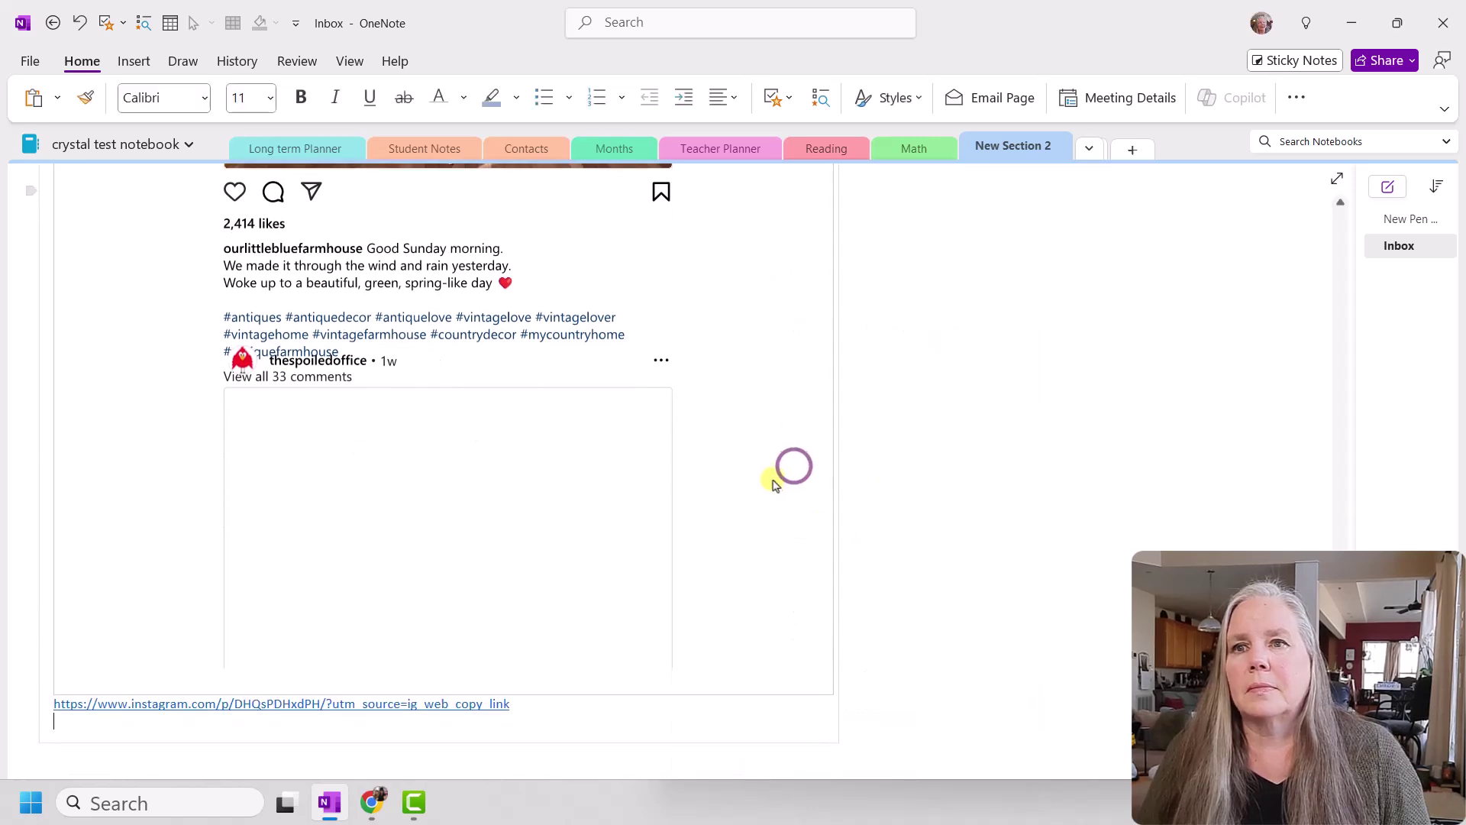
Open the Instagram link below the printout to check the original post in the browser, and return to the OneNote page
{"action": "left_click", "coordinate": [261, 709]}
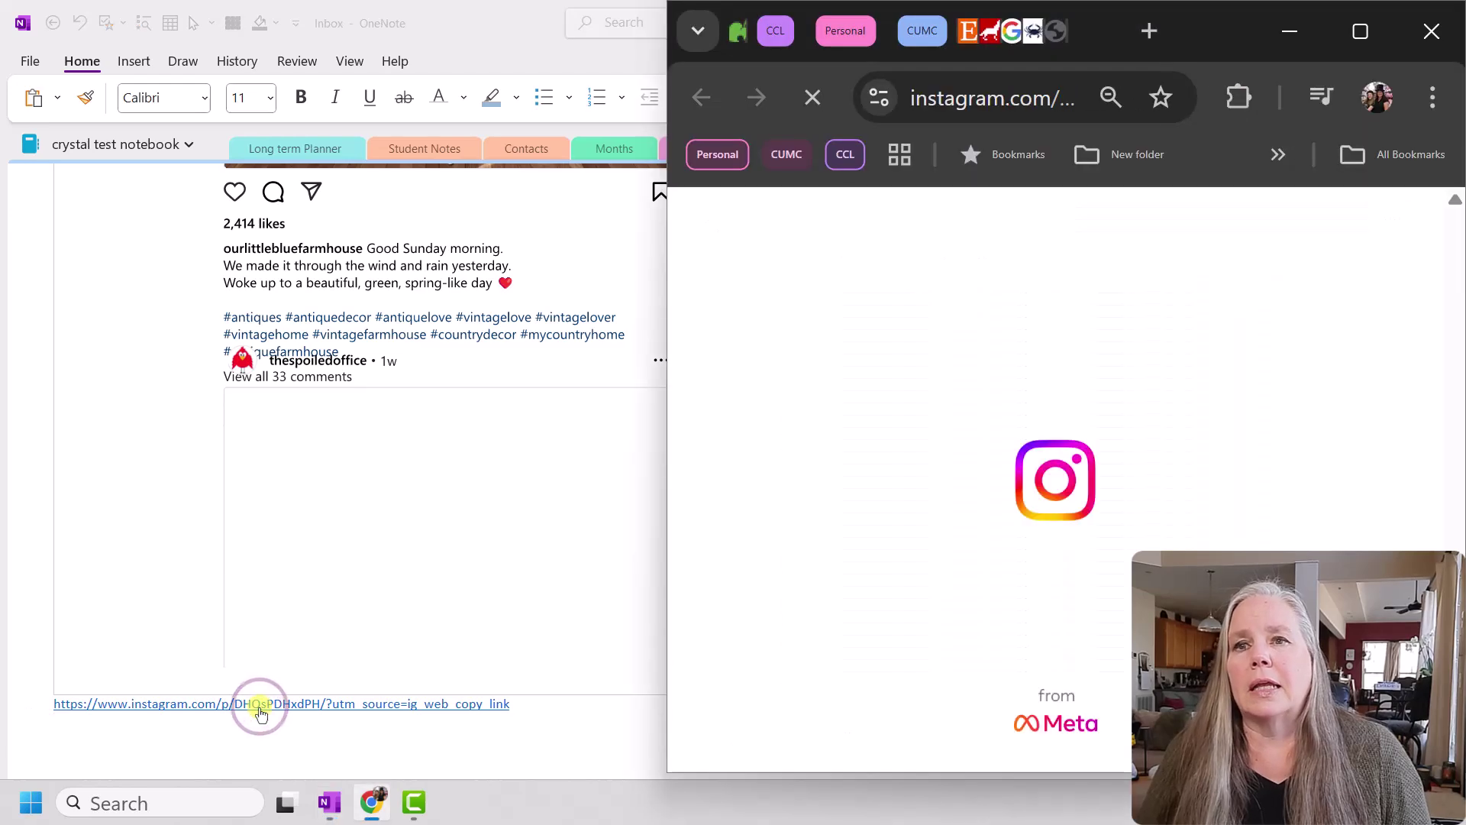
{"action": "scroll", "coordinate": [978, 471], "scroll_direction": "down", "scroll_amount": 2}
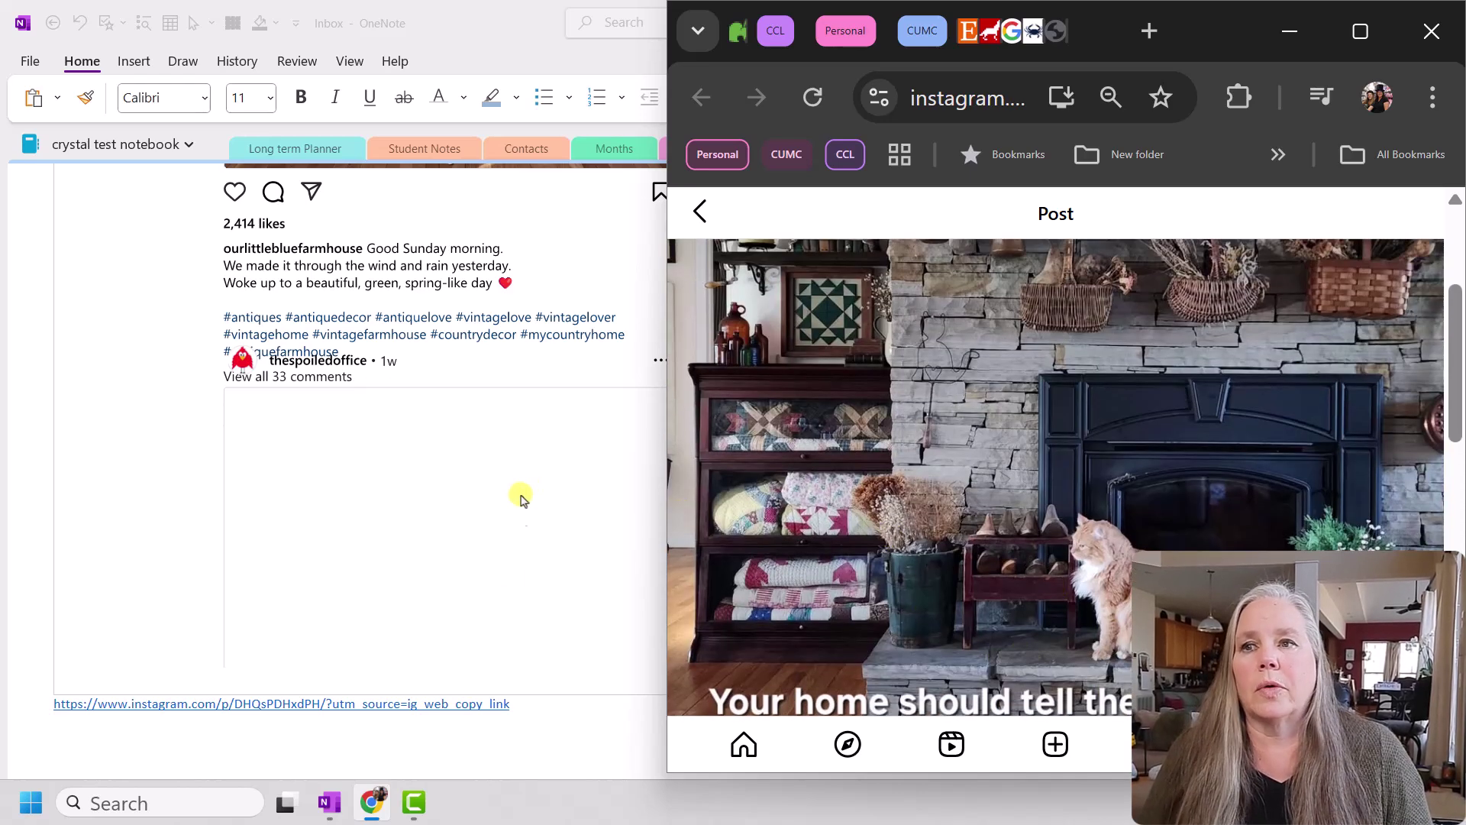
{"action": "left_click", "coordinate": [503, 586]}
Follow the Facebook source link below the Paducah Quilt Show text, look through the search results for the original post, and return to OneNote
{"action": "scroll", "coordinate": [641, 512], "scroll_direction": "up", "scroll_amount": 10}
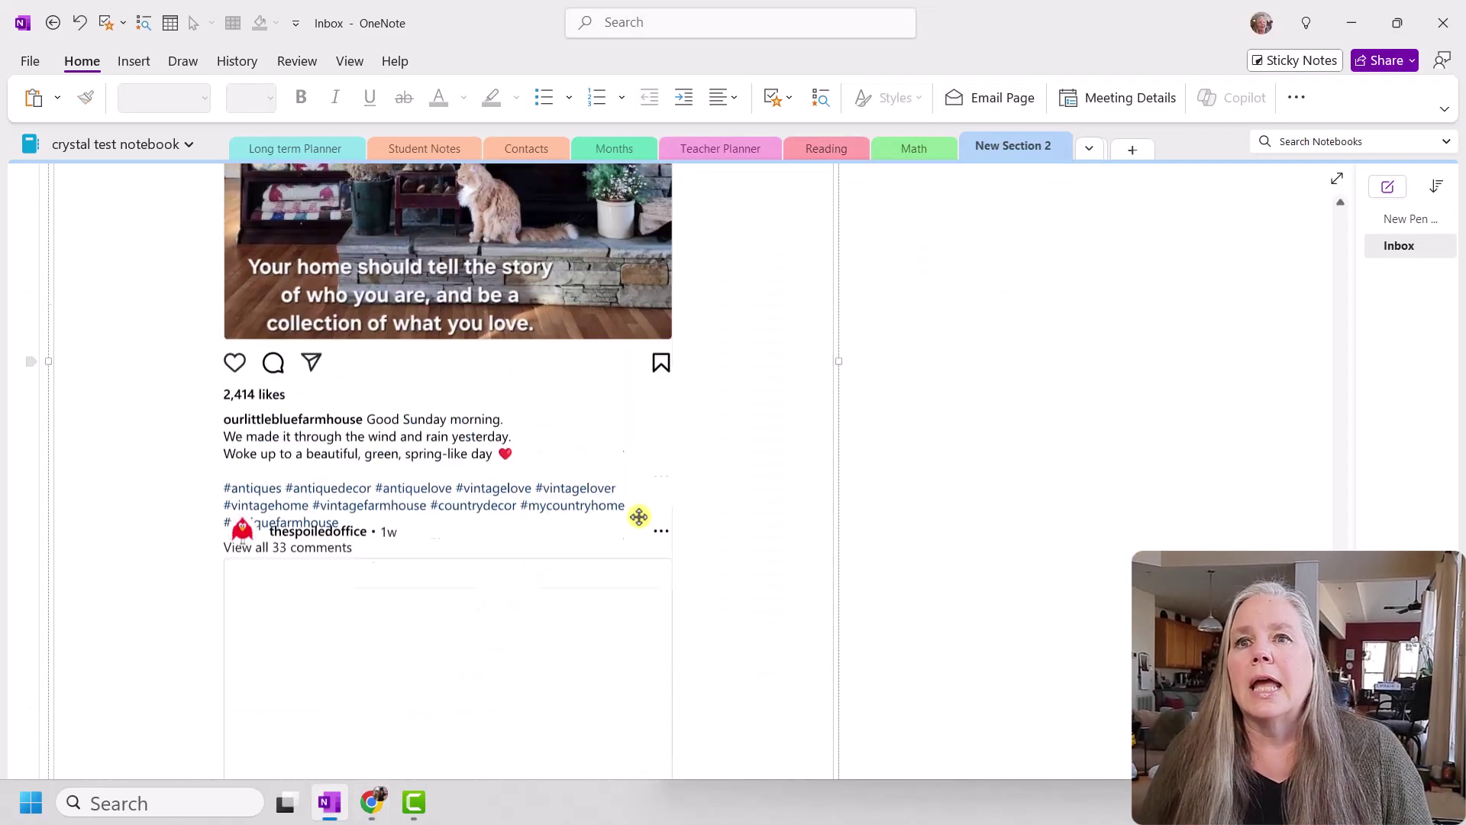
{"action": "scroll", "coordinate": [635, 515], "scroll_direction": "up", "scroll_amount": 3}
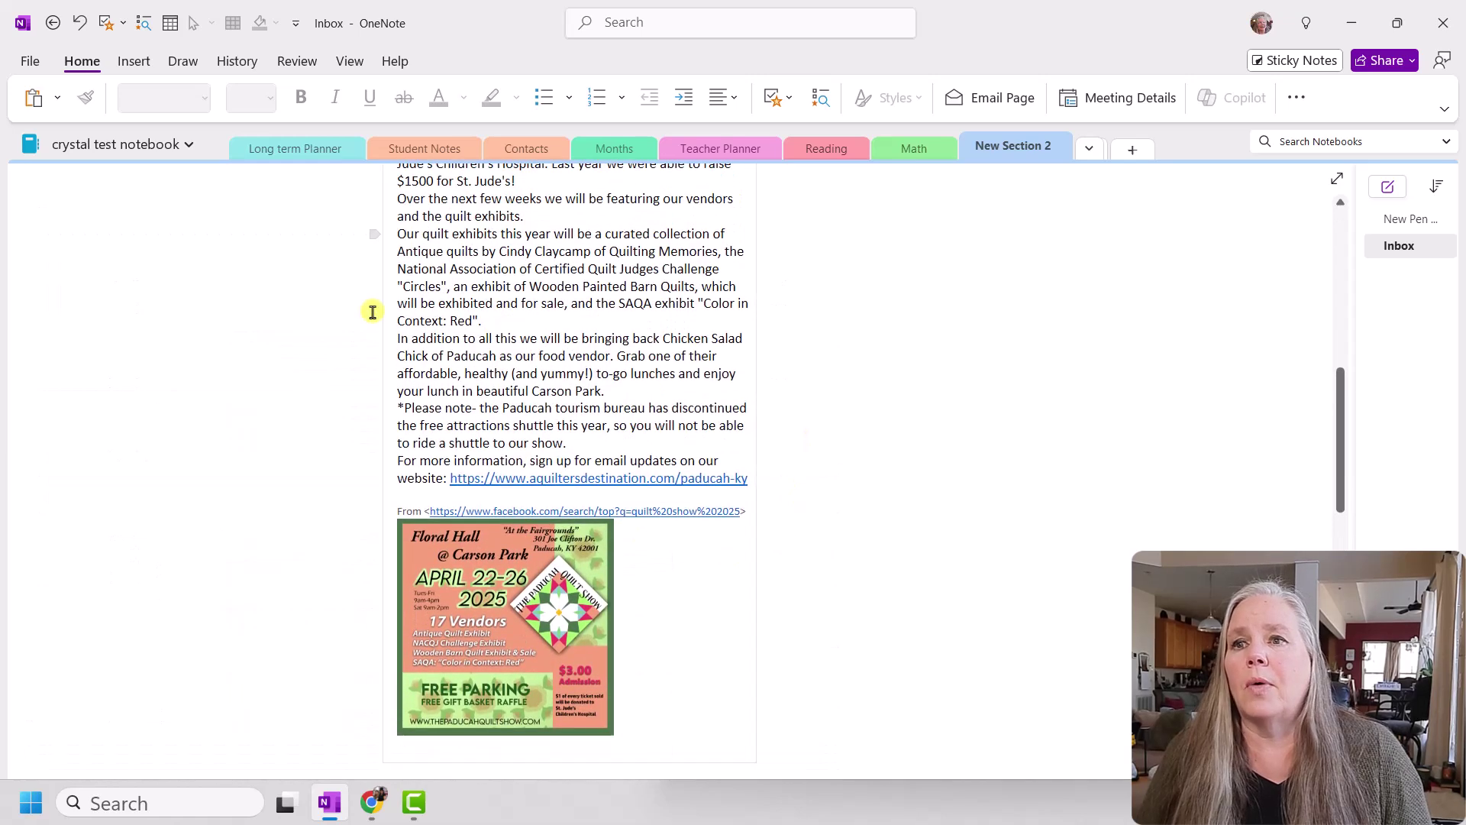
{"action": "scroll", "coordinate": [412, 331], "scroll_direction": "up", "scroll_amount": 3}
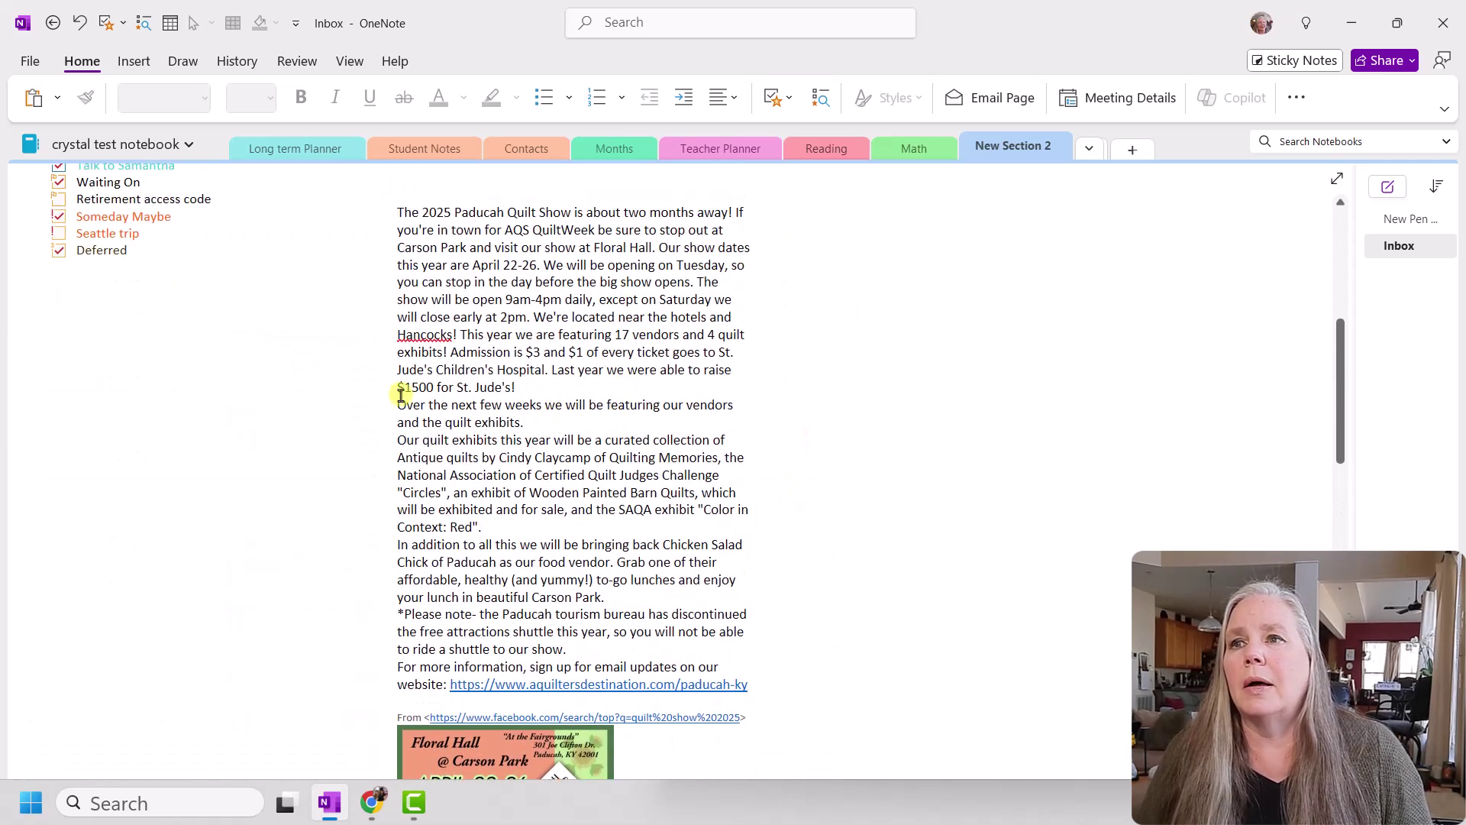
{"action": "scroll", "coordinate": [526, 456], "scroll_direction": "down", "scroll_amount": 2}
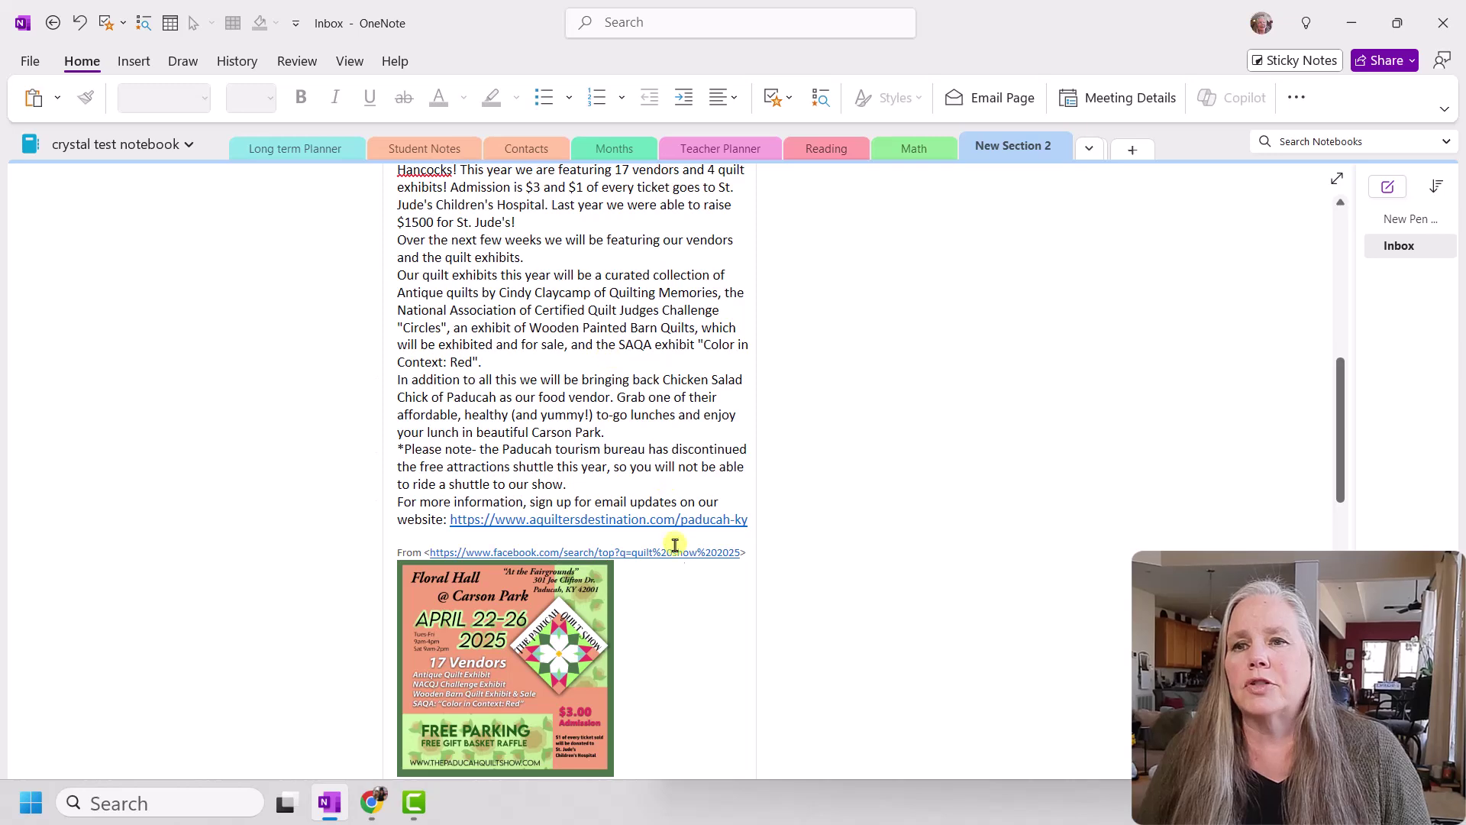
{"action": "left_click", "coordinate": [678, 555]}
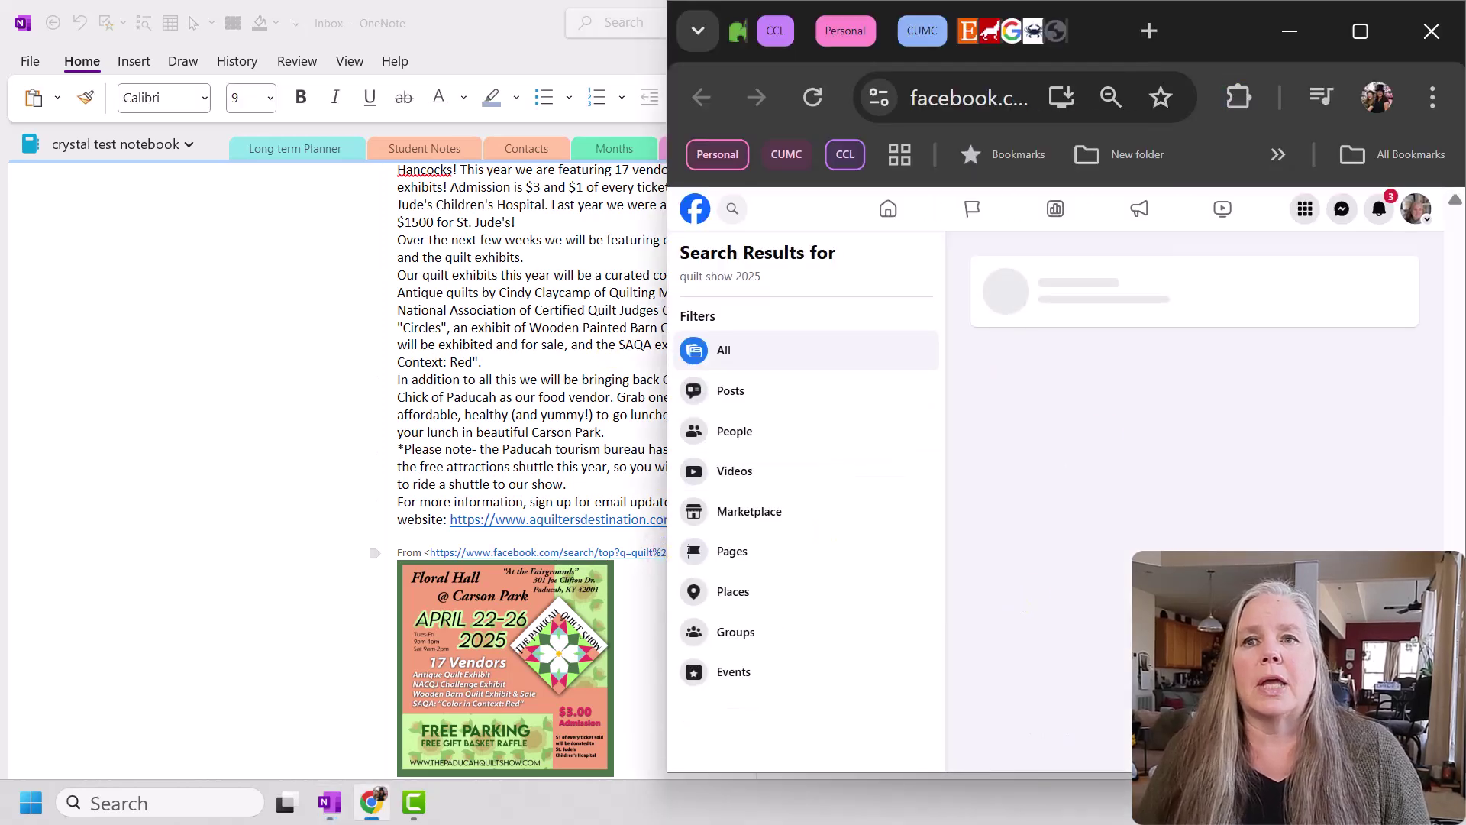
{"action": "scroll", "coordinate": [1160, 483], "scroll_direction": "down", "scroll_amount": 2}
{"action": "scroll", "coordinate": [1160, 483], "scroll_direction": "up", "scroll_amount": 2}
{"action": "scroll", "coordinate": [1053, 718], "scroll_direction": "down", "scroll_amount": 10}
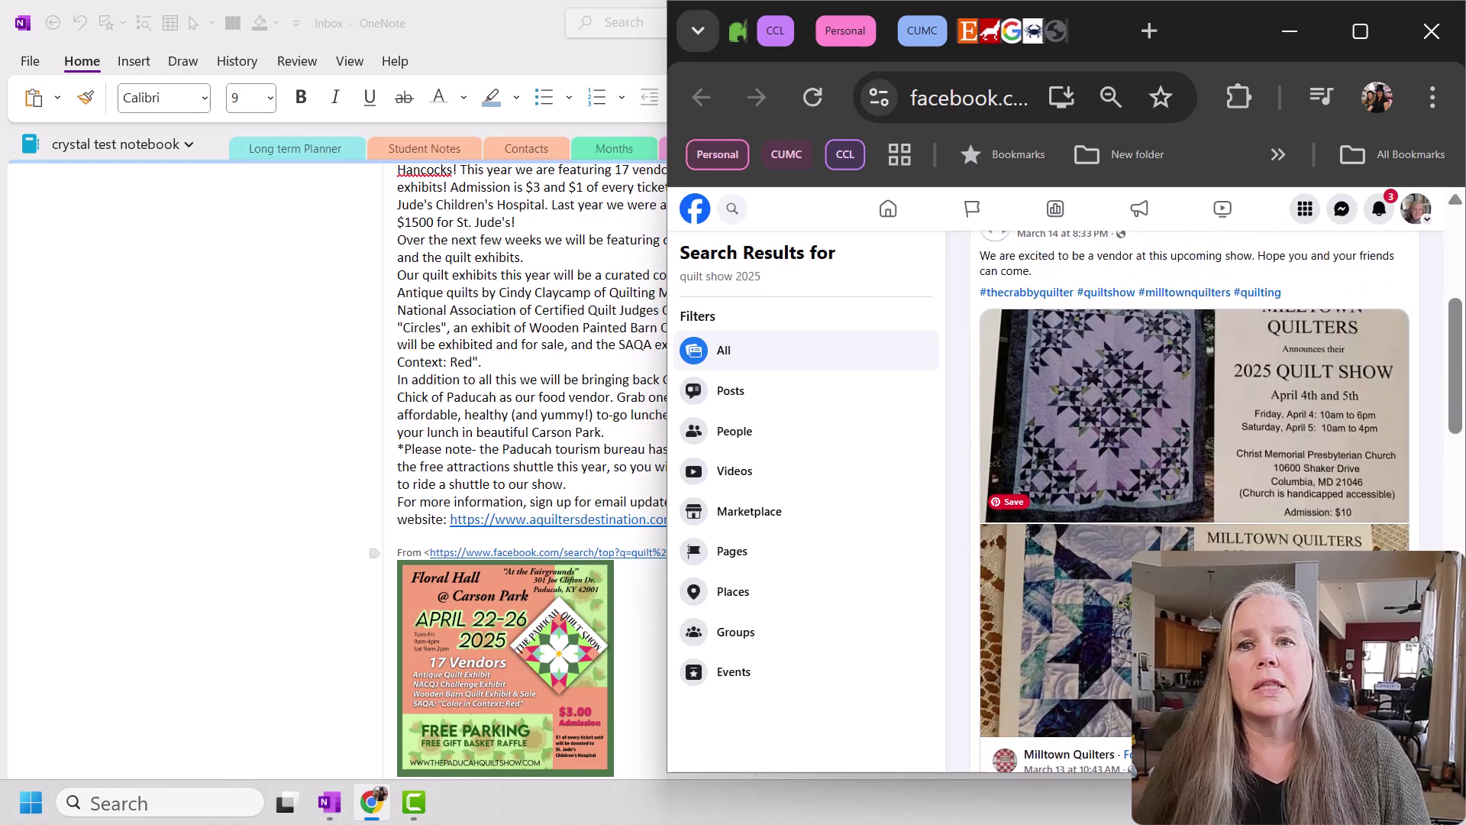
{"action": "scroll", "coordinate": [1329, 528], "scroll_direction": "down", "scroll_amount": 2}
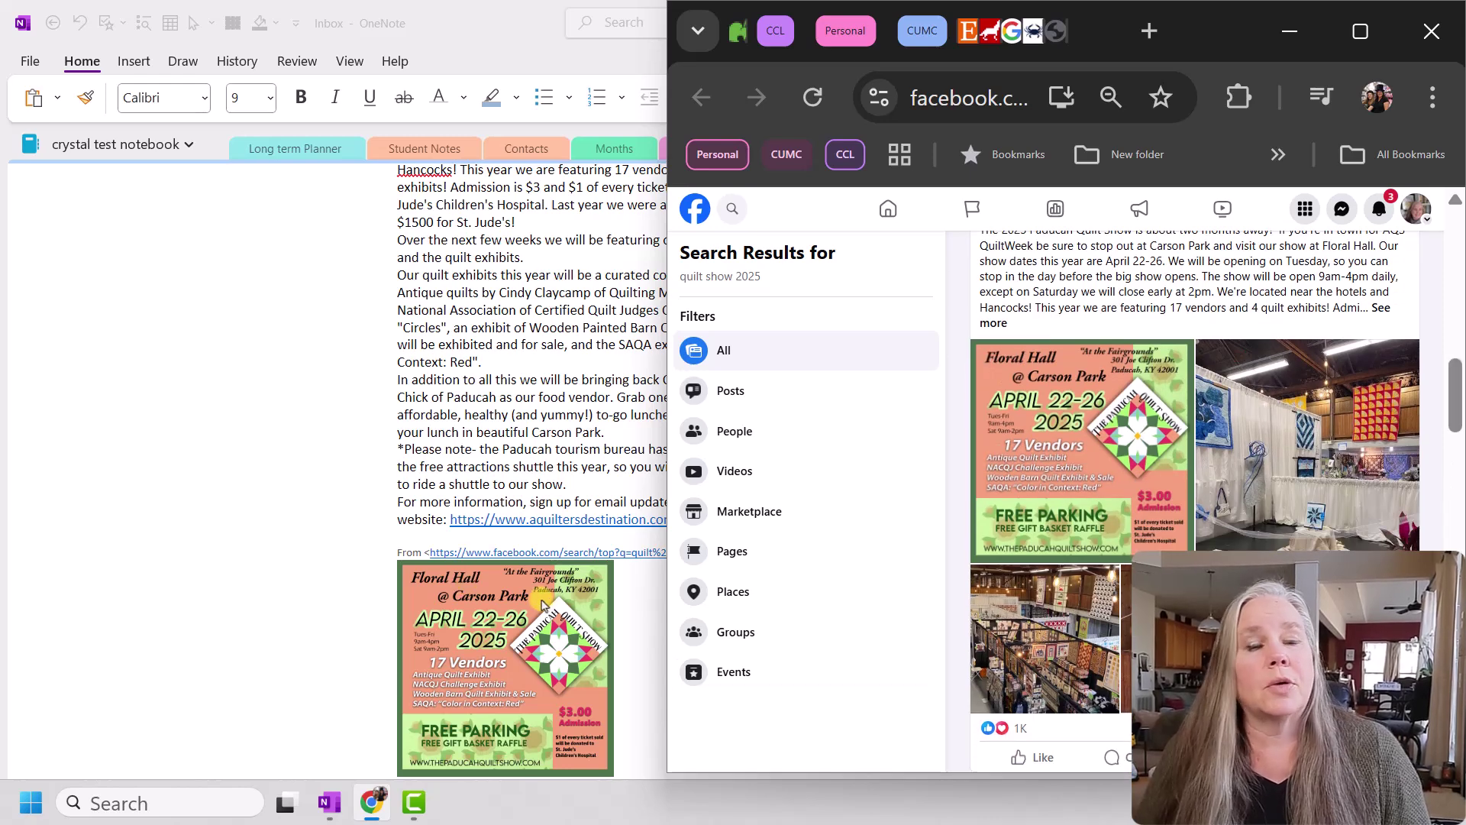
{"action": "left_click", "coordinate": [247, 611]}
Open the Facebook share link above the quilt image, look through the linked quilt shop post, and return to the Inbox page
{"action": "scroll", "coordinate": [255, 593], "scroll_direction": "up", "scroll_amount": 8}
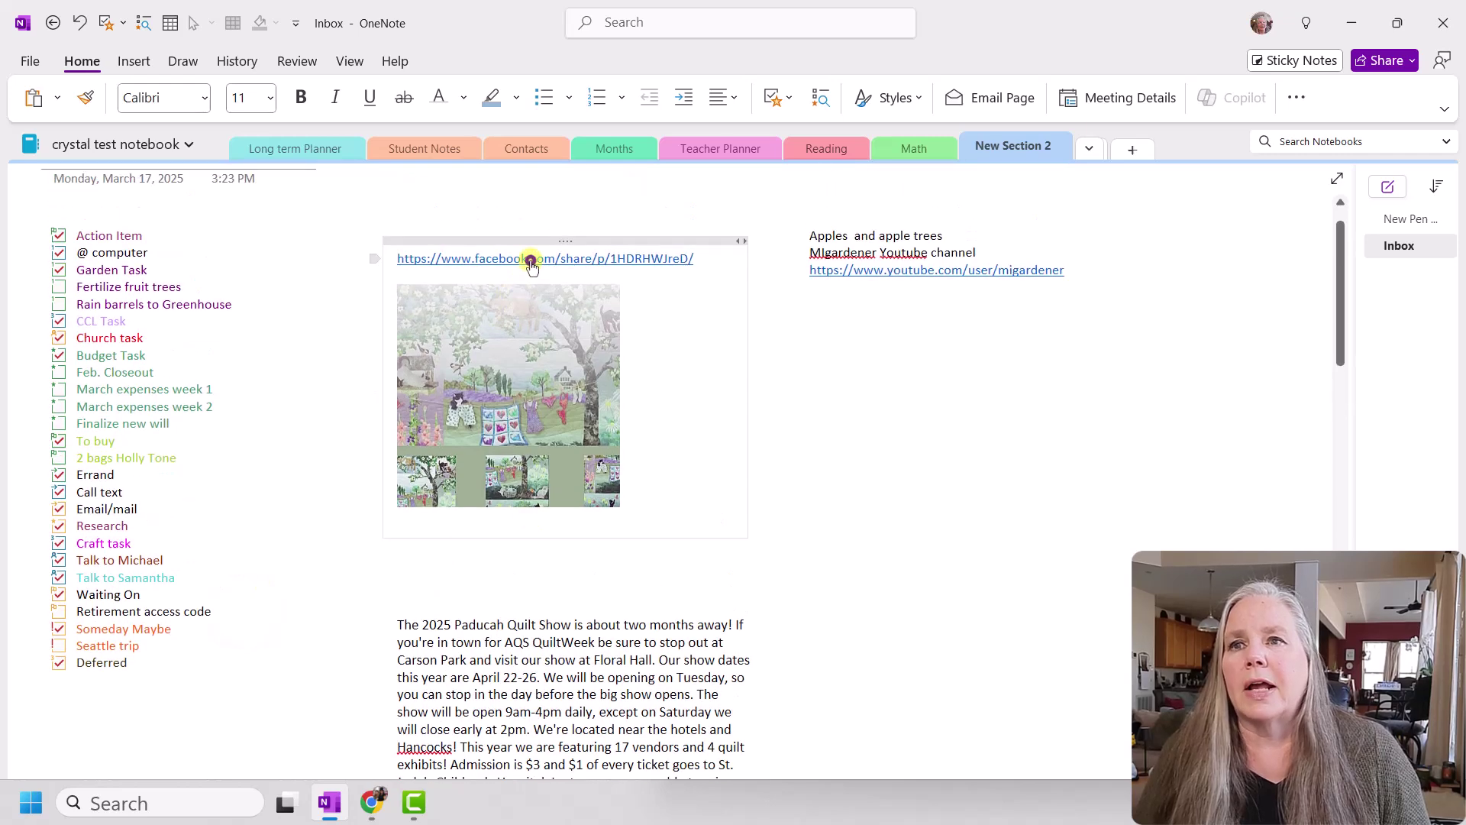
{"action": "left_click", "coordinate": [532, 261]}
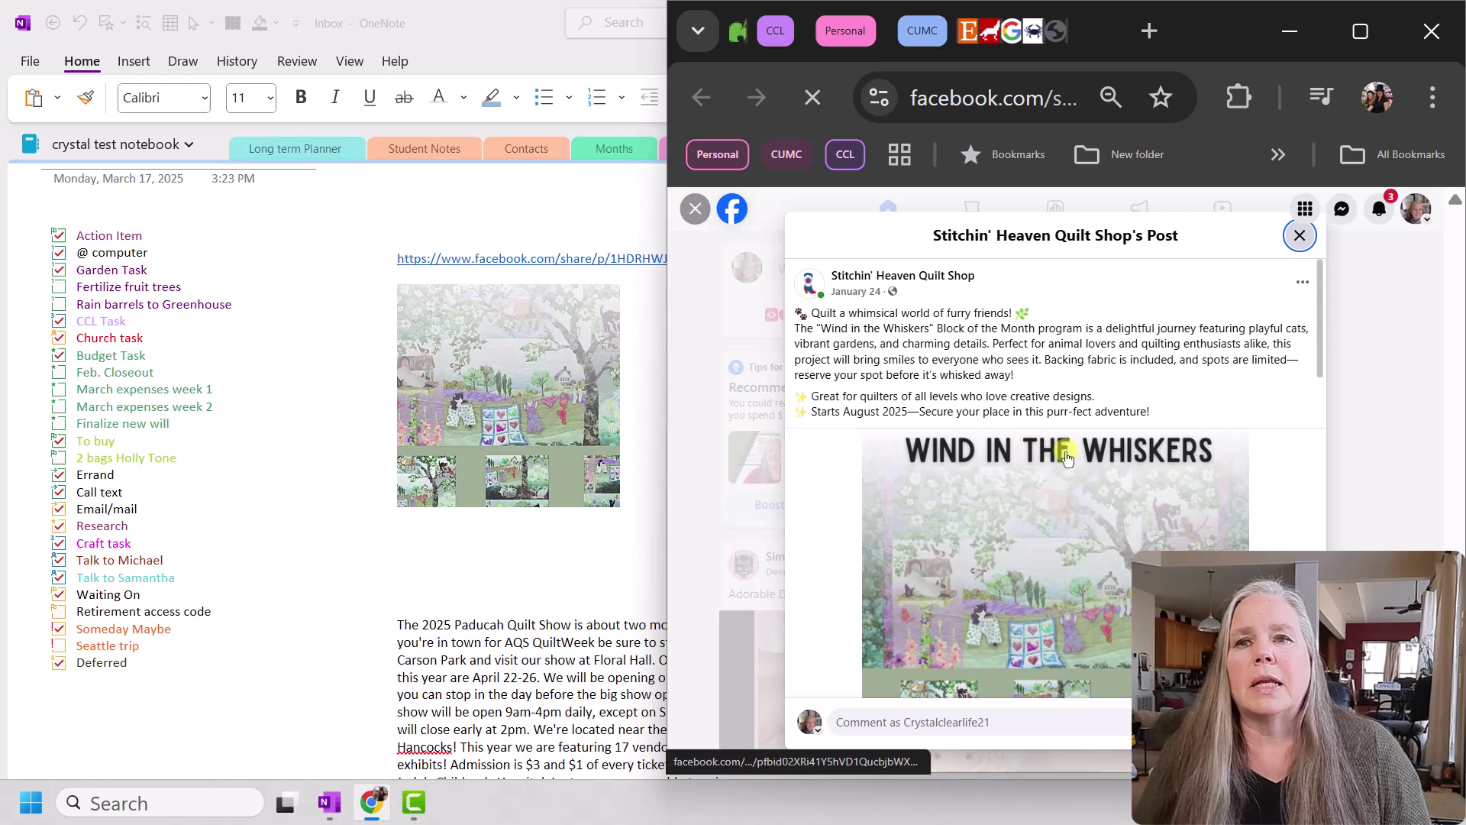
{"action": "scroll", "coordinate": [1055, 603], "scroll_direction": "down", "scroll_amount": 10}
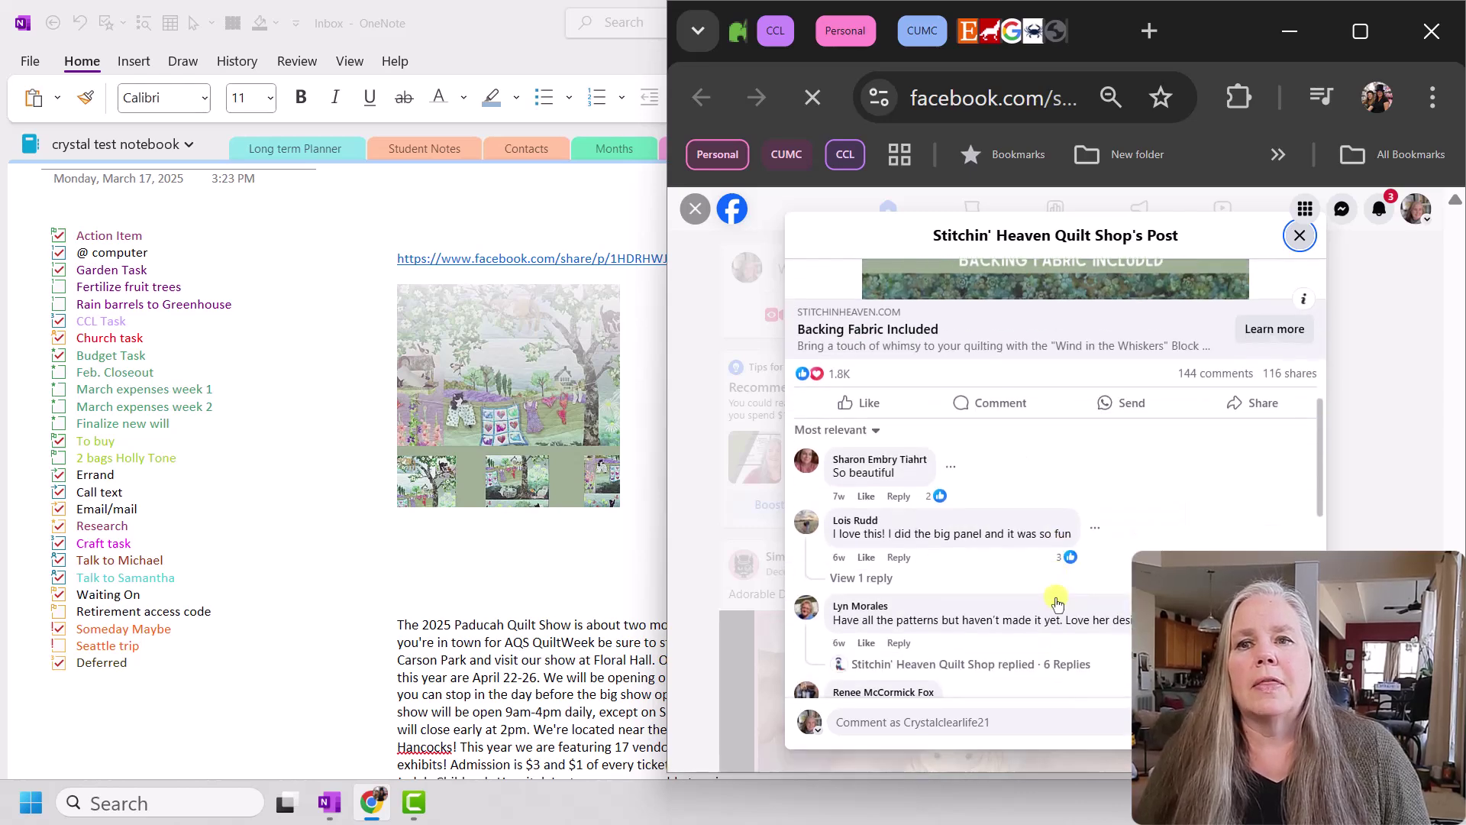
{"action": "left_click", "coordinate": [313, 687]}
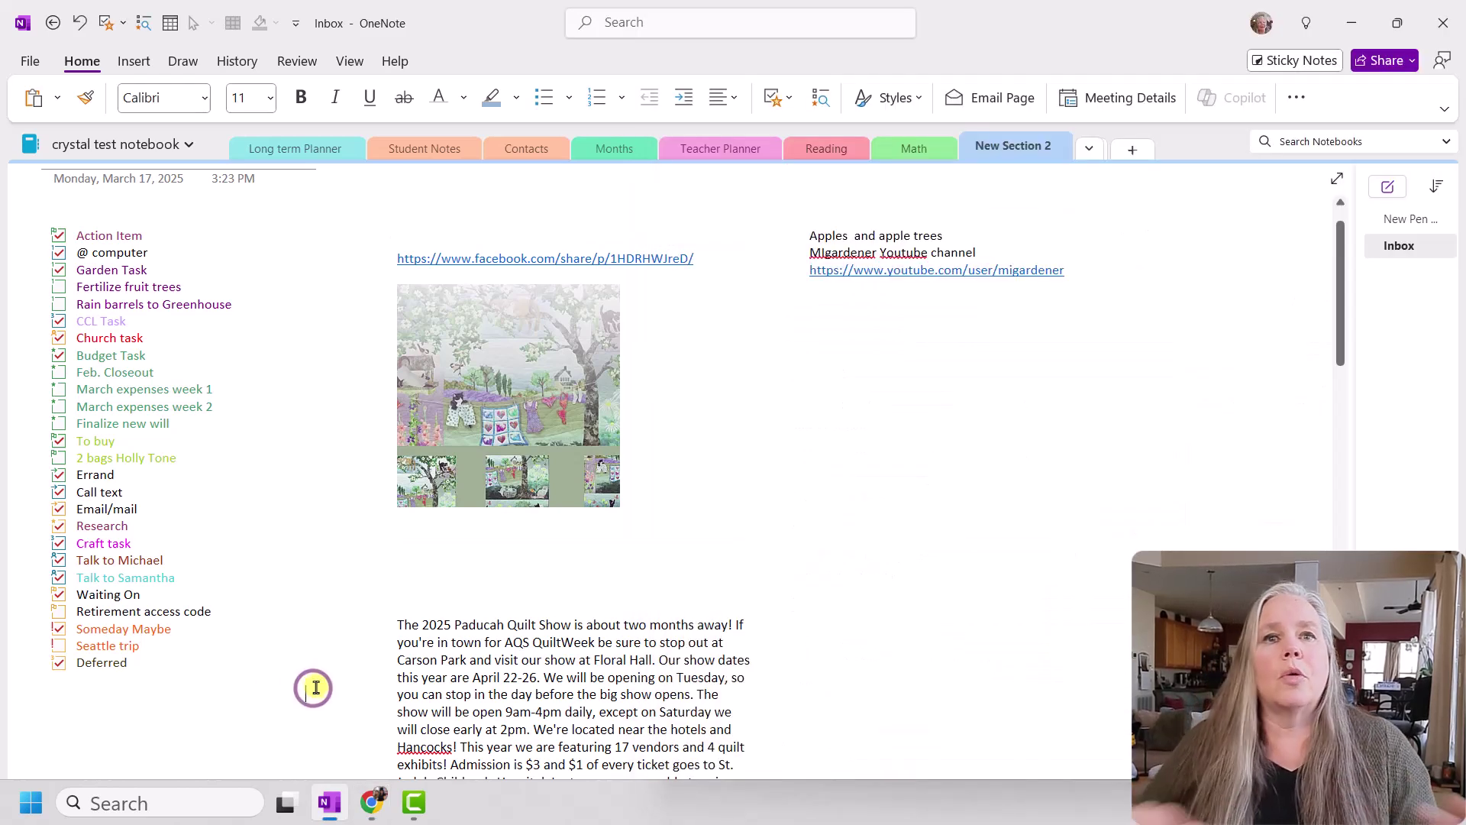